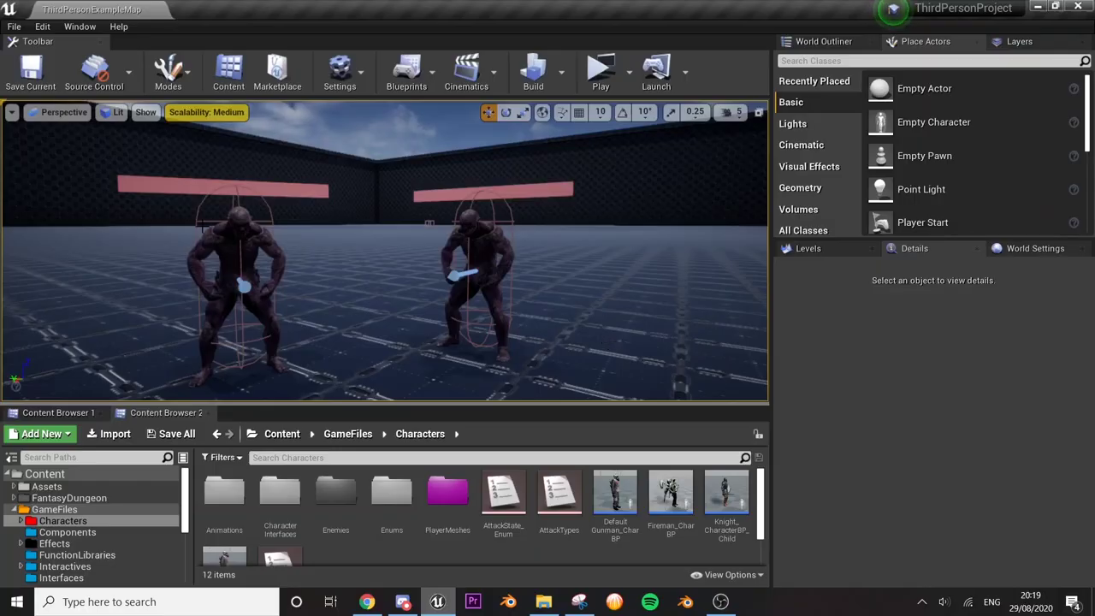
- In Content Browser 1, open the Widgets folder inside GameFiles
scroll(318, 284, down, 3)
scroll(438, 536, down, 2)
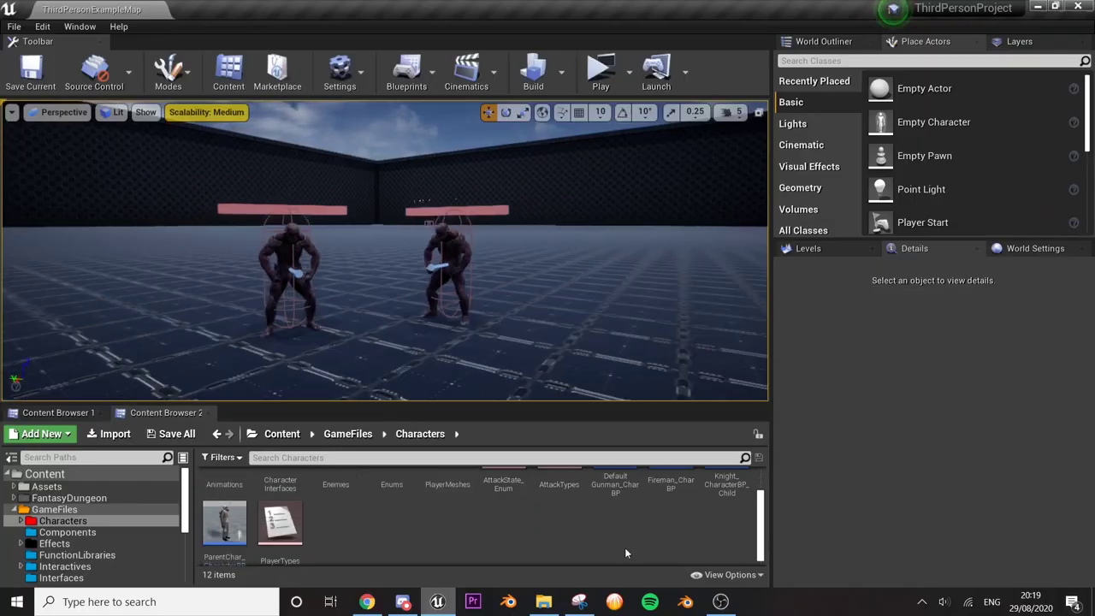
click(720, 601)
scroll(631, 524, up, 1)
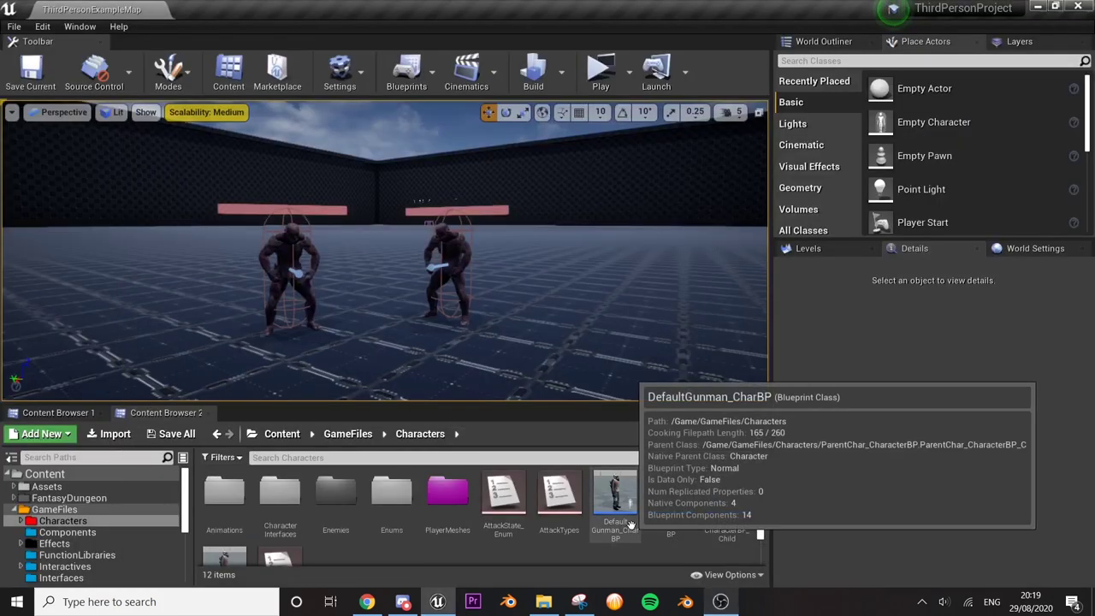
scroll(411, 528, down, 1)
scroll(412, 527, up, 1)
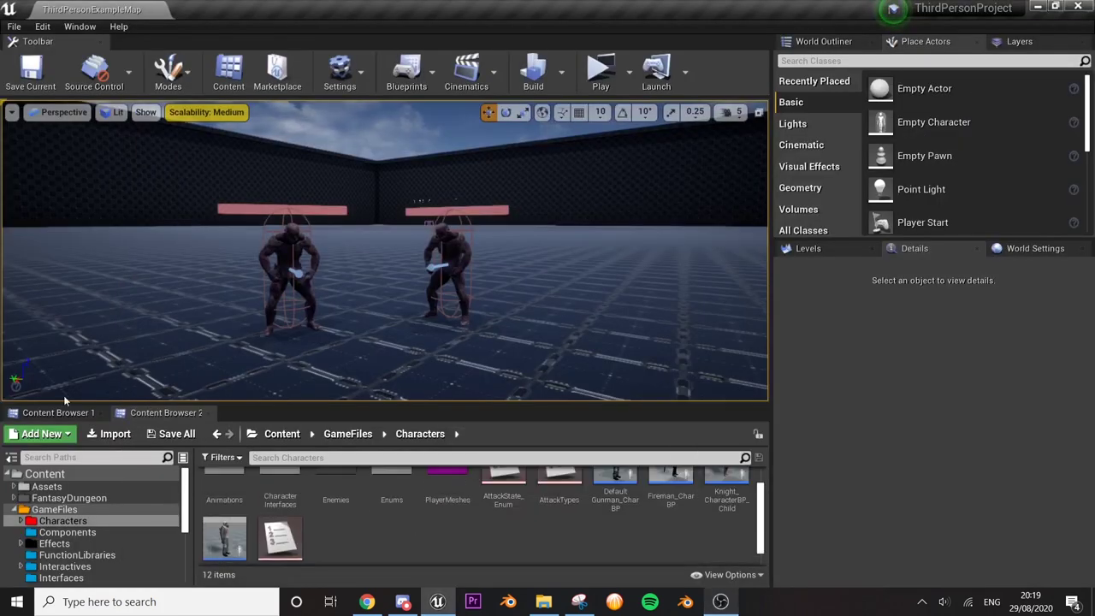
click(53, 413)
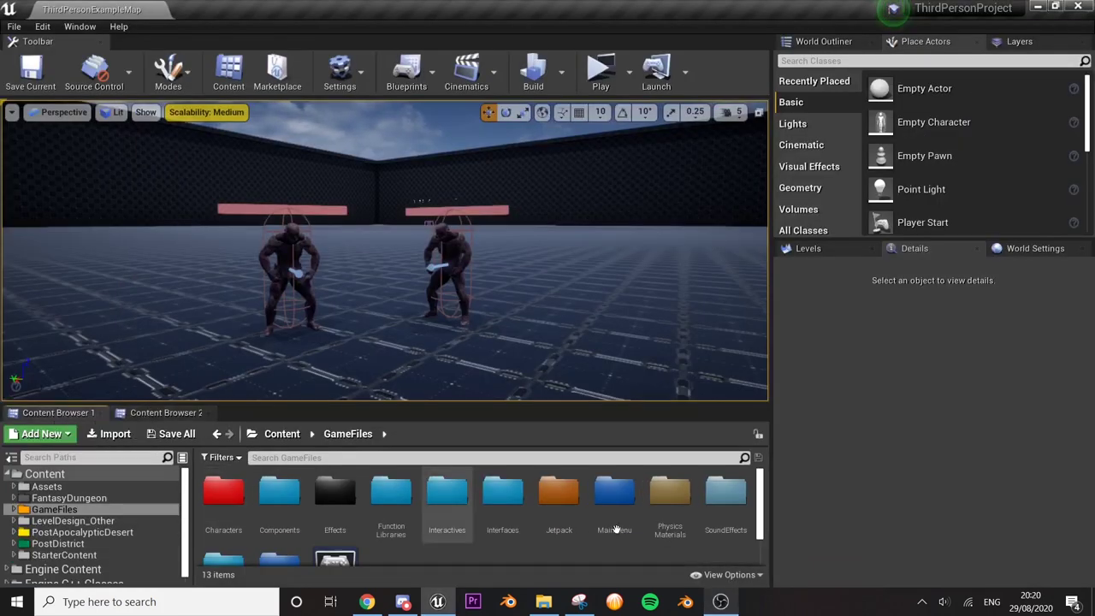
scroll(605, 523, down, 1)
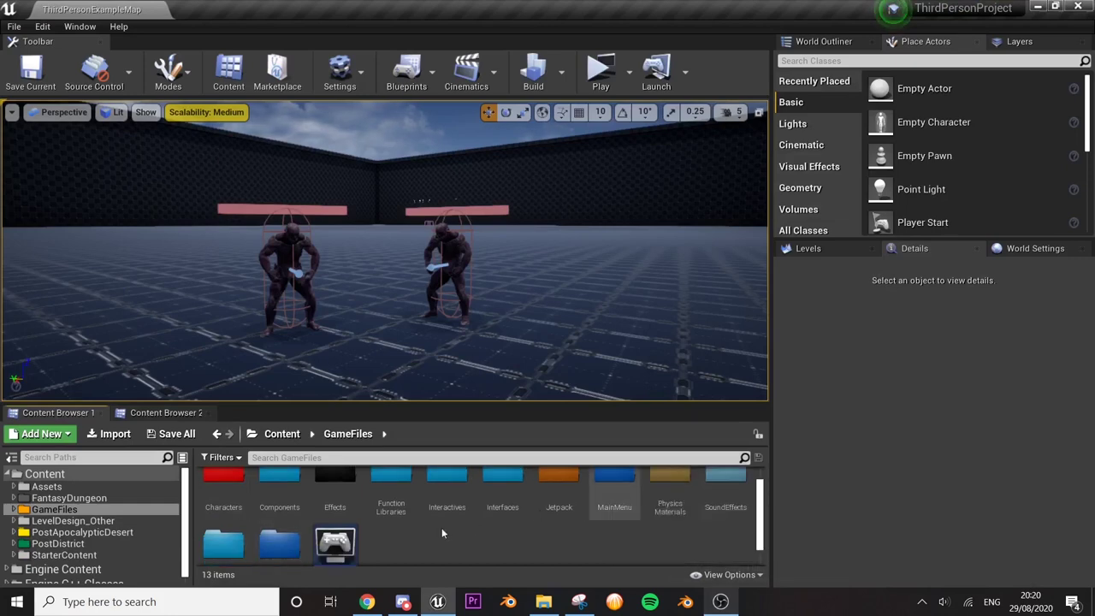
scroll(614, 521, down, 1)
double_click(268, 533)
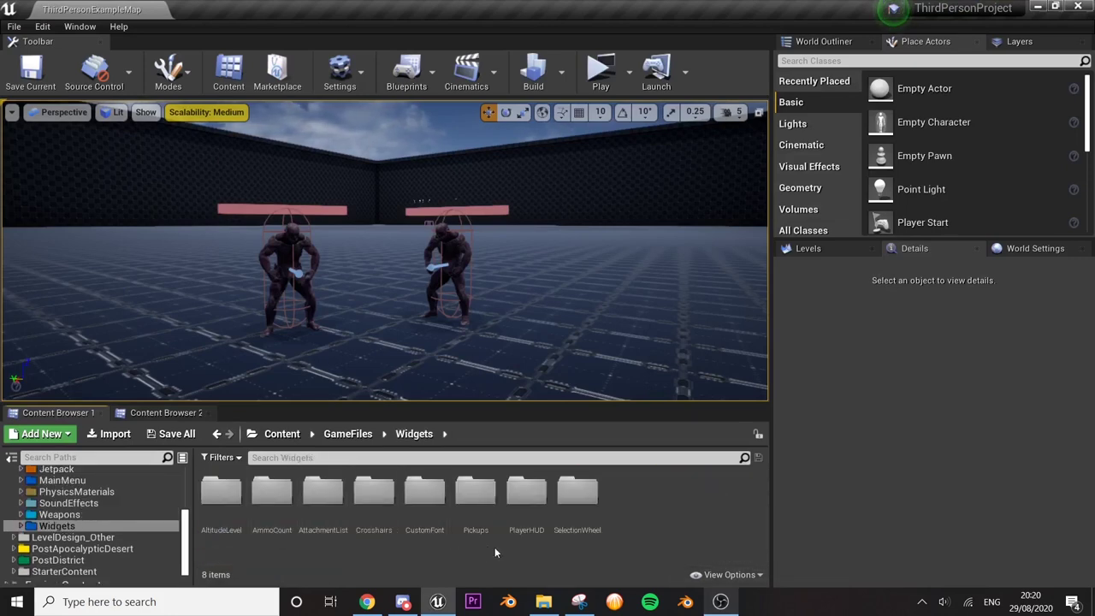
- Create a Widget Blueprint named FloatingDamage_UI in Widgets and open it in the editor
right_click(518, 561)
mouse_move(561, 547)
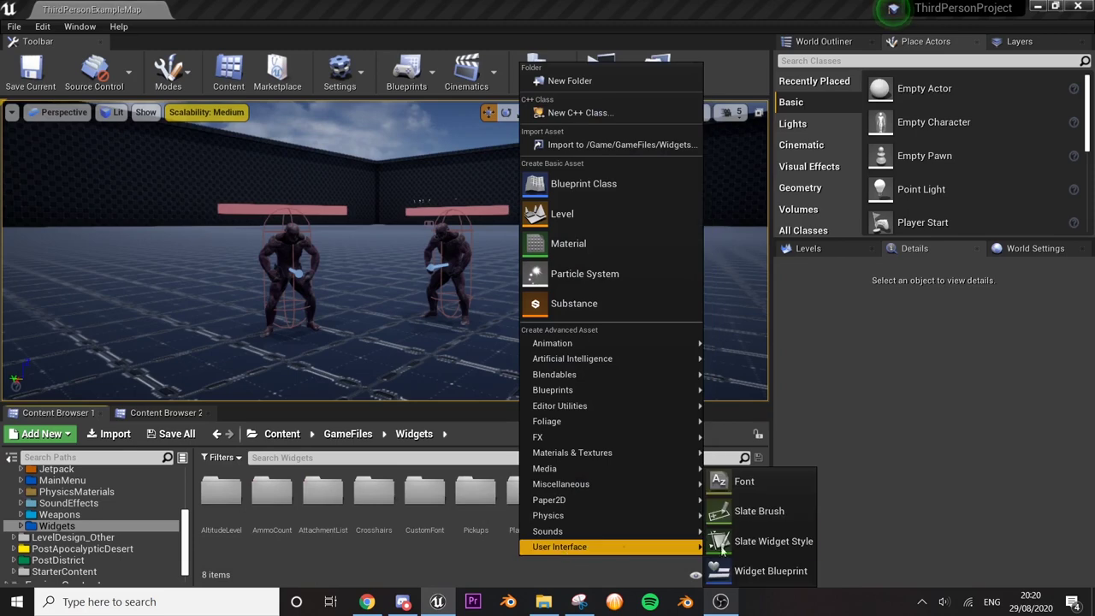
click(747, 565)
text(F)
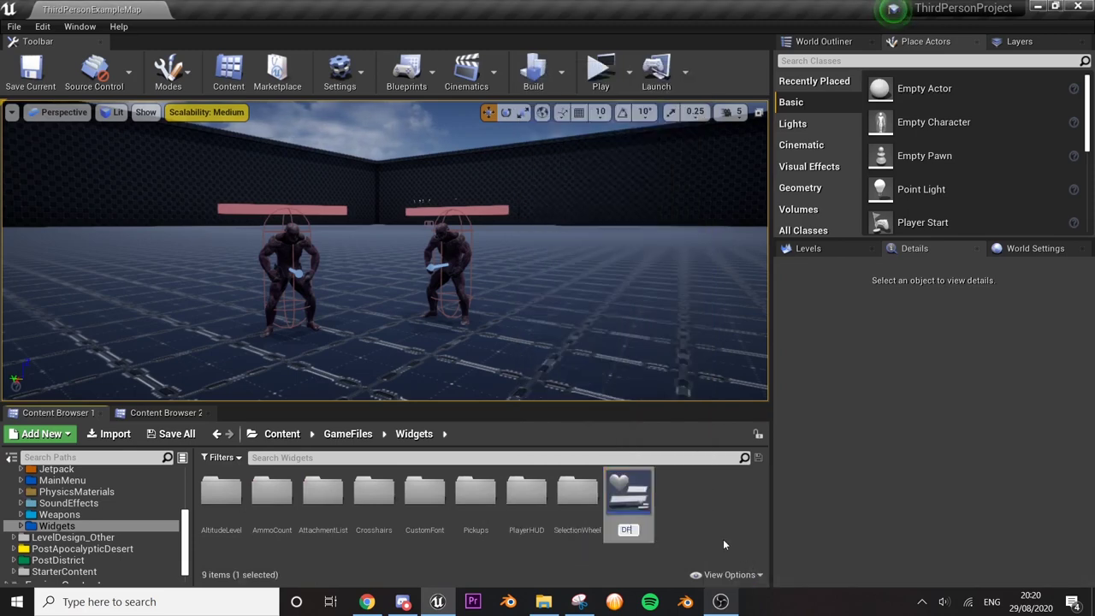
text(loatin)
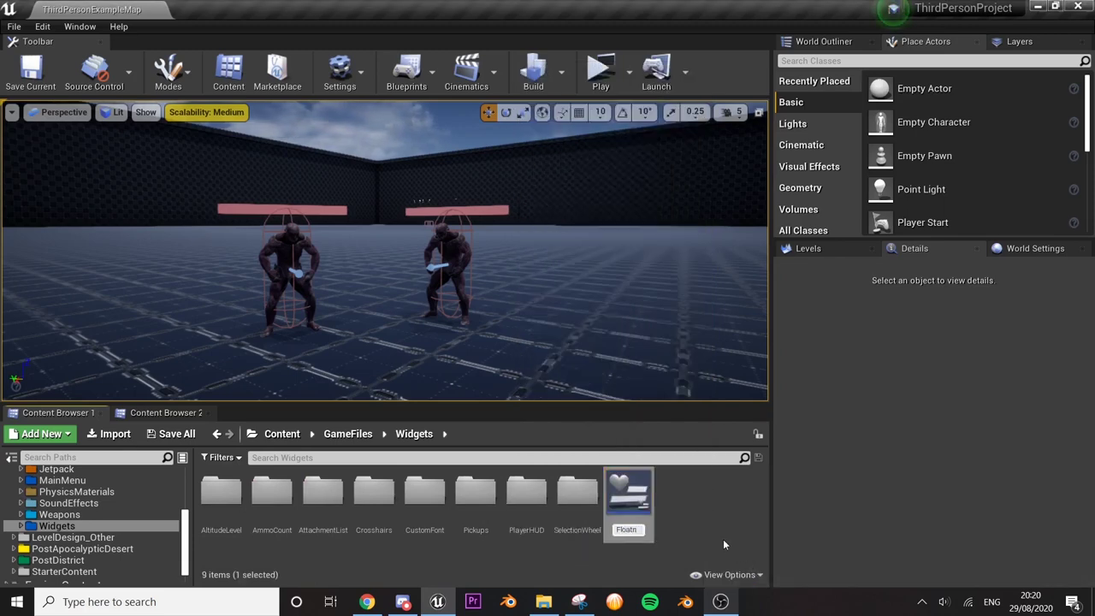
text(gDamage)
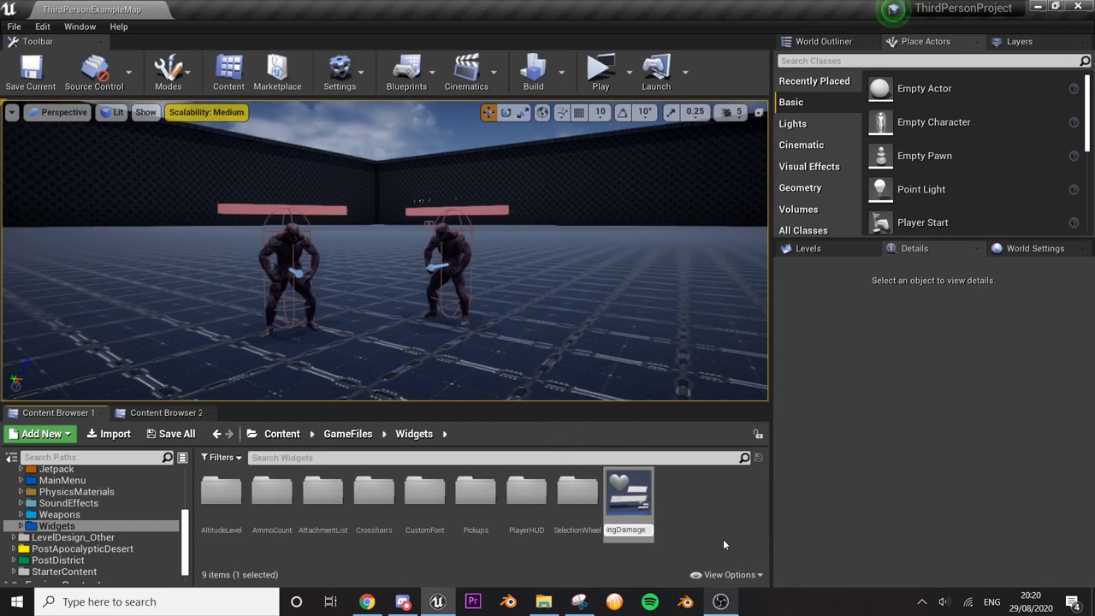
text(_UI)
key(Return)
double_click(642, 513)
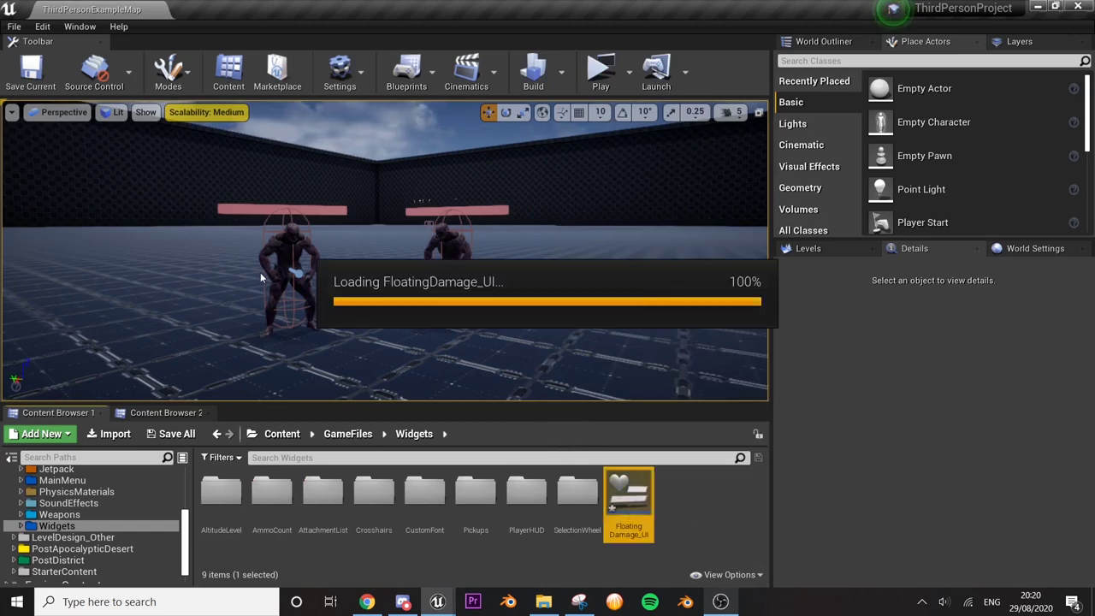
- Add an Overlay to the Canvas Panel holding a text widget renamed Text
scroll(266, 168, up, 3)
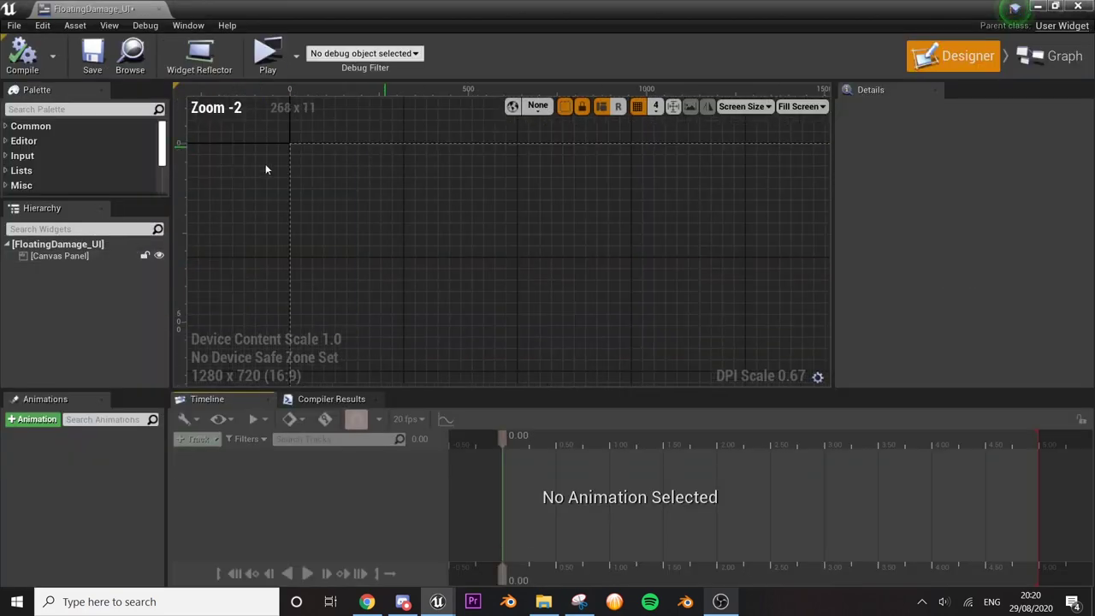
click(69, 108)
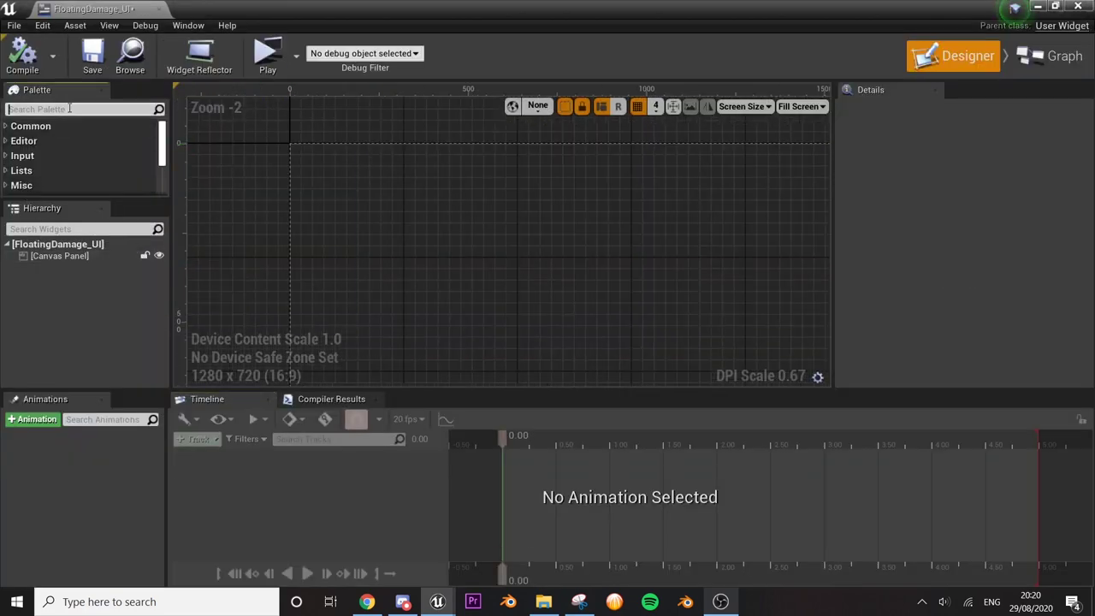
text(over)
drag(51, 141, 60, 258)
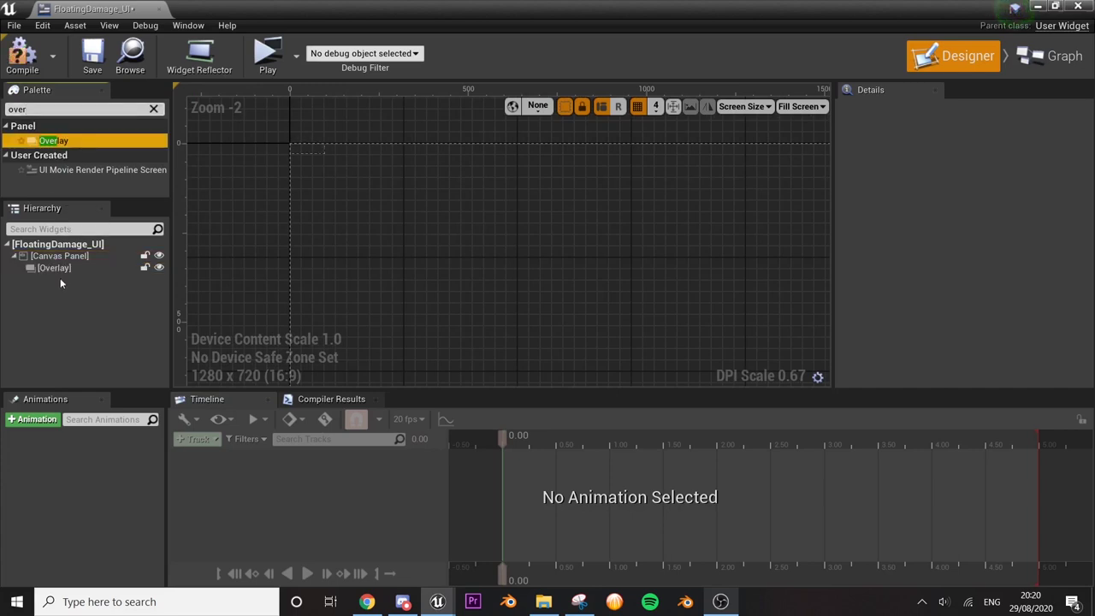
key(BackSpace)
key(BackSpace)
key(BackSpace)
text(tex)
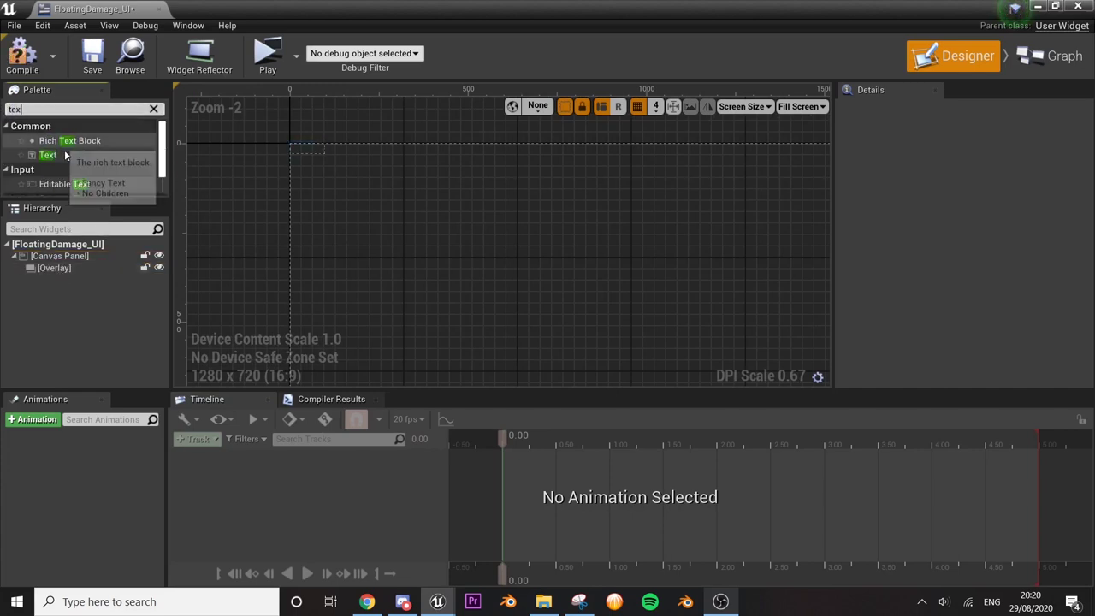
drag(47, 155, 85, 280)
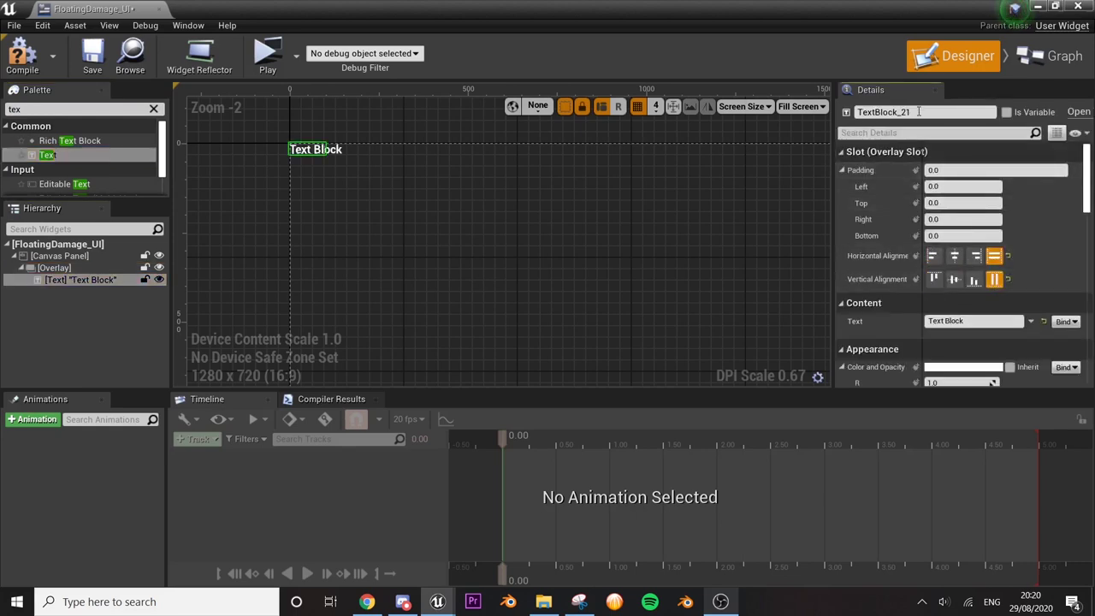
click(918, 111)
text(Text)
key(Return)
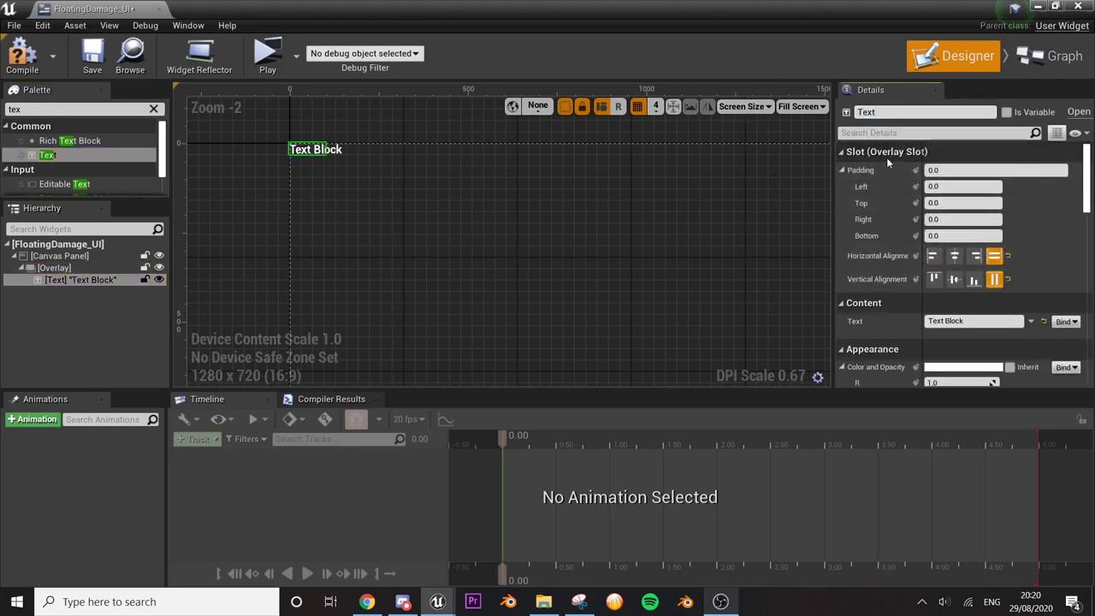
- Enlarge the Overlay to about 156 by 56 and centre Text horizontally and vertically
scroll(283, 148, up, 4)
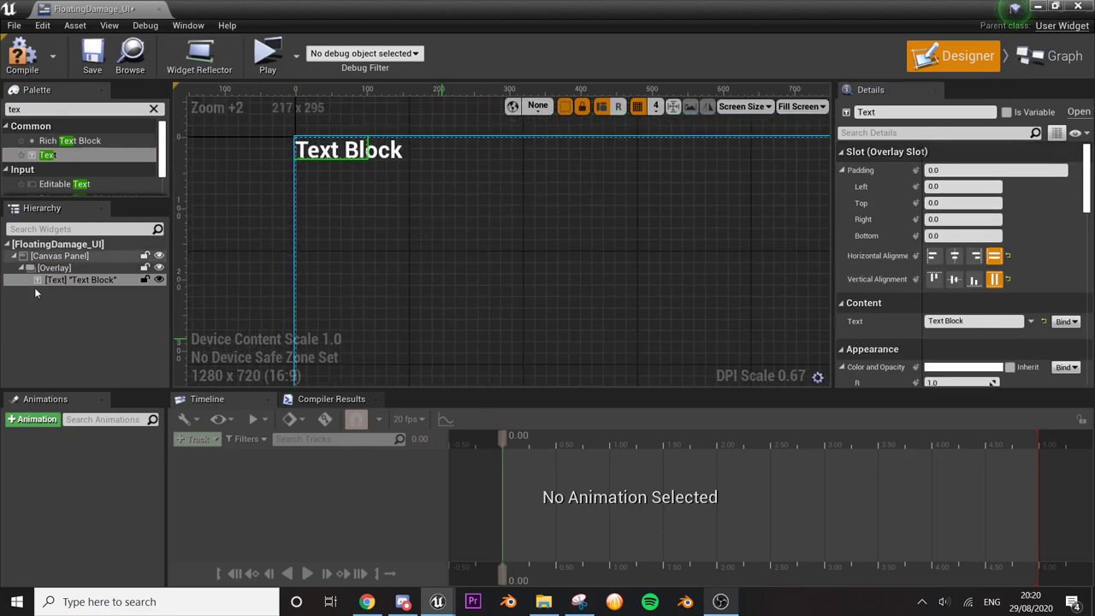
click(53, 268)
drag(393, 179, 410, 179)
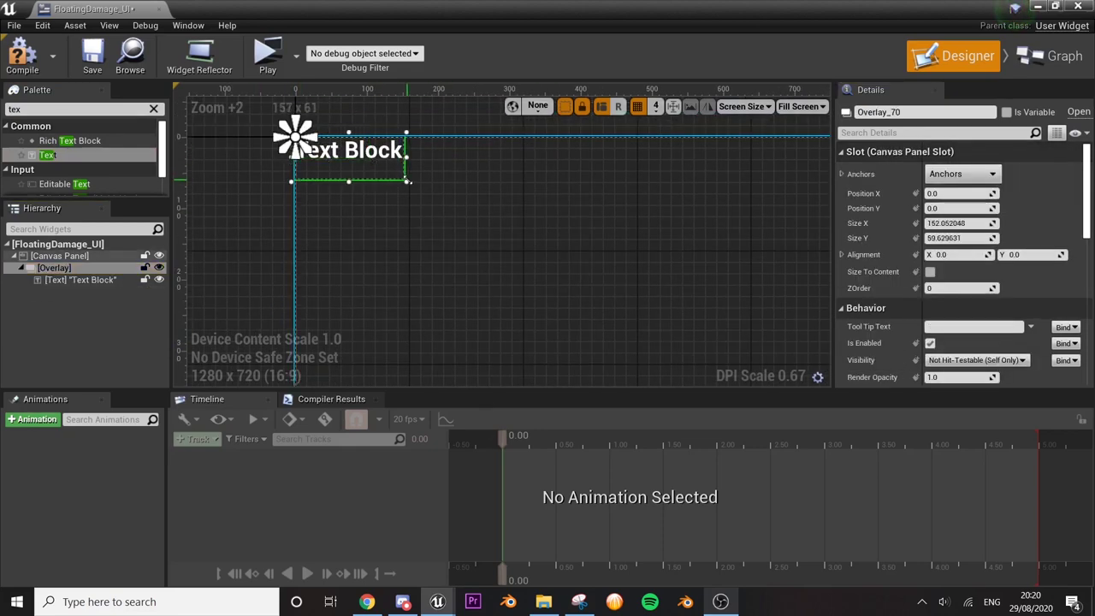
click(373, 158)
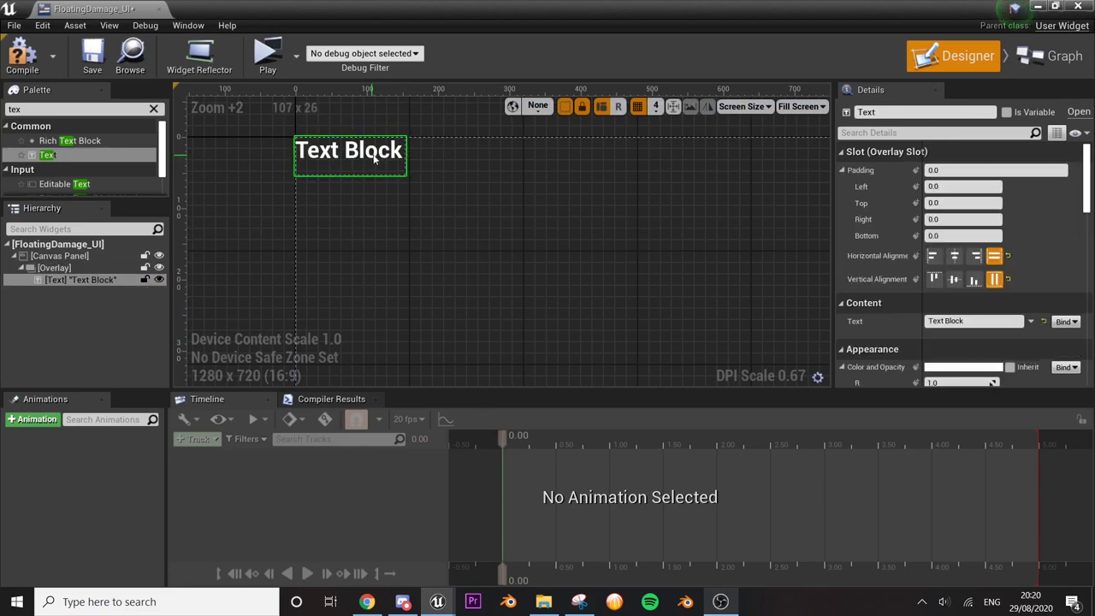
click(954, 278)
click(954, 255)
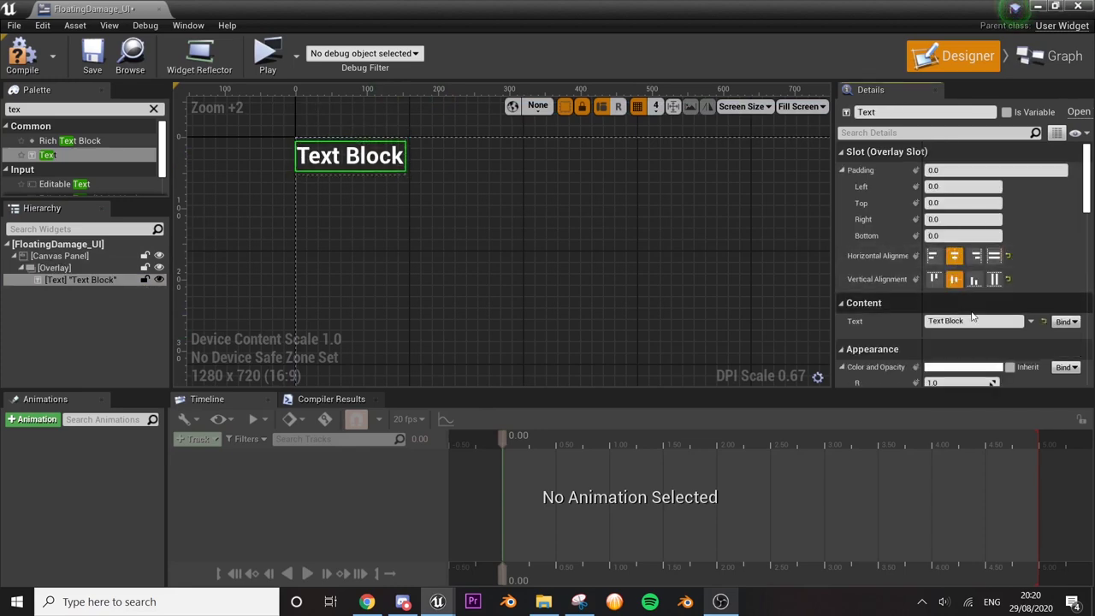
- Set the text widget's displayed content to 00
scroll(972, 295, down, 2)
click(972, 275)
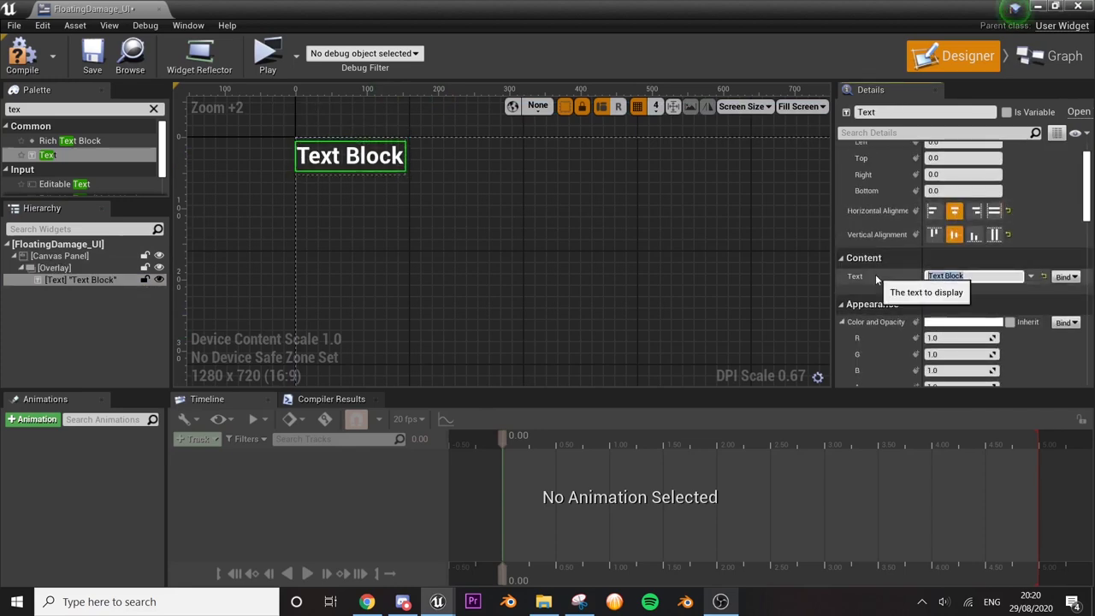
text(100)
key(Home)
key(Delete)
key(Return)
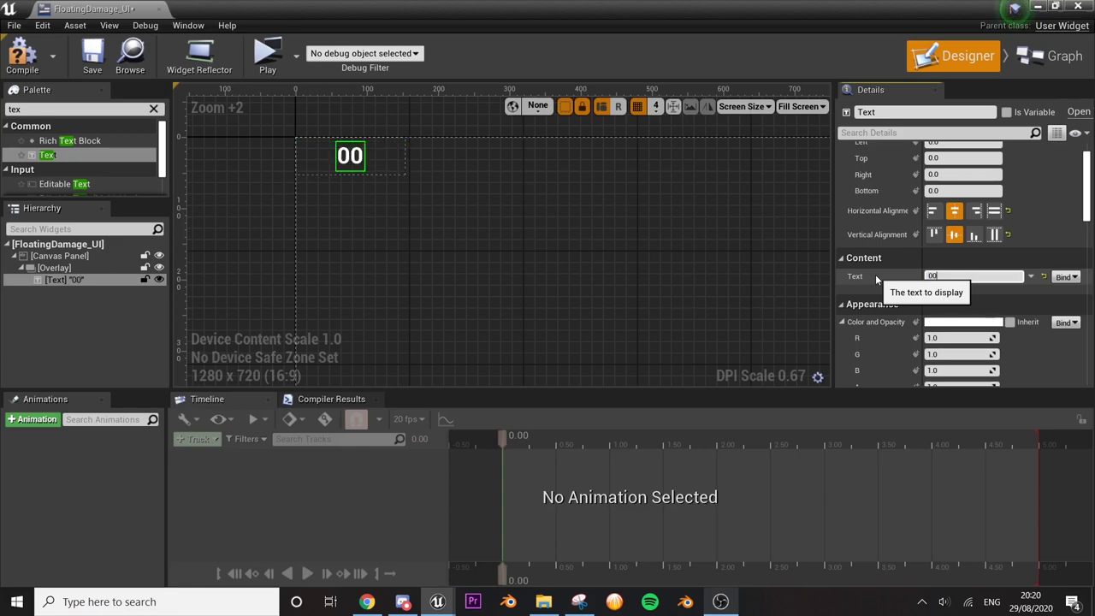
- Set the font to Roboto Regular at size 40
scroll(992, 317, down, 1)
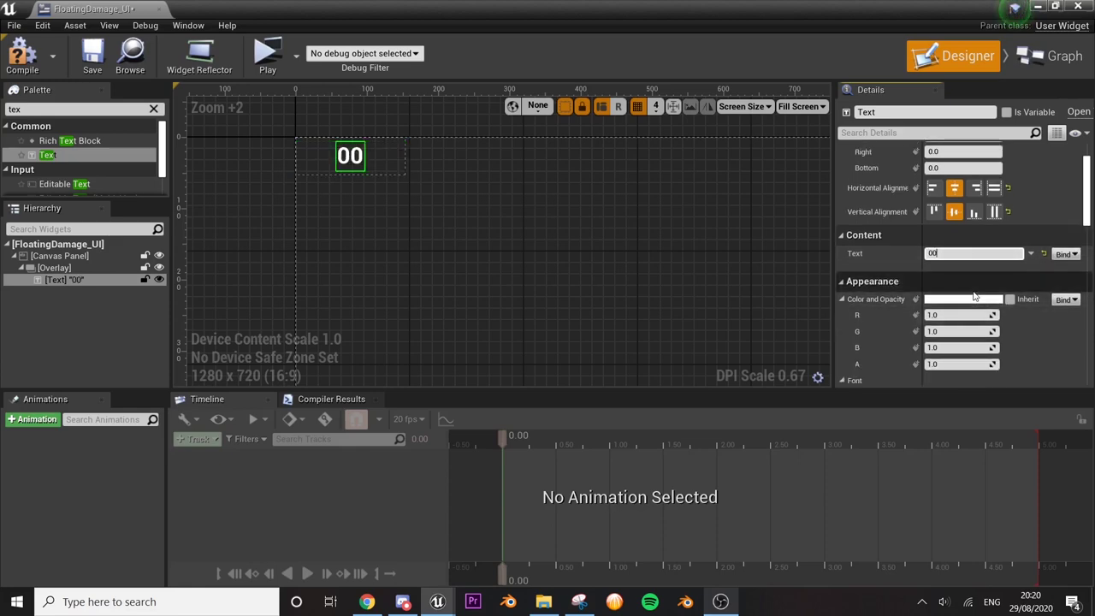
scroll(973, 297, down, 5)
click(962, 300)
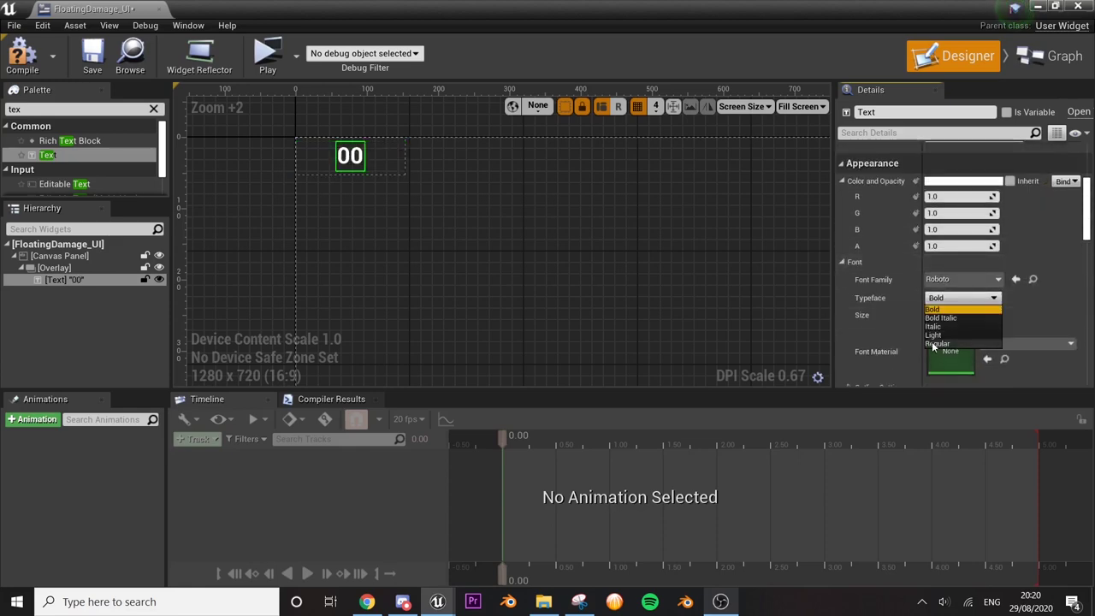
click(932, 341)
click(933, 315)
text(30)
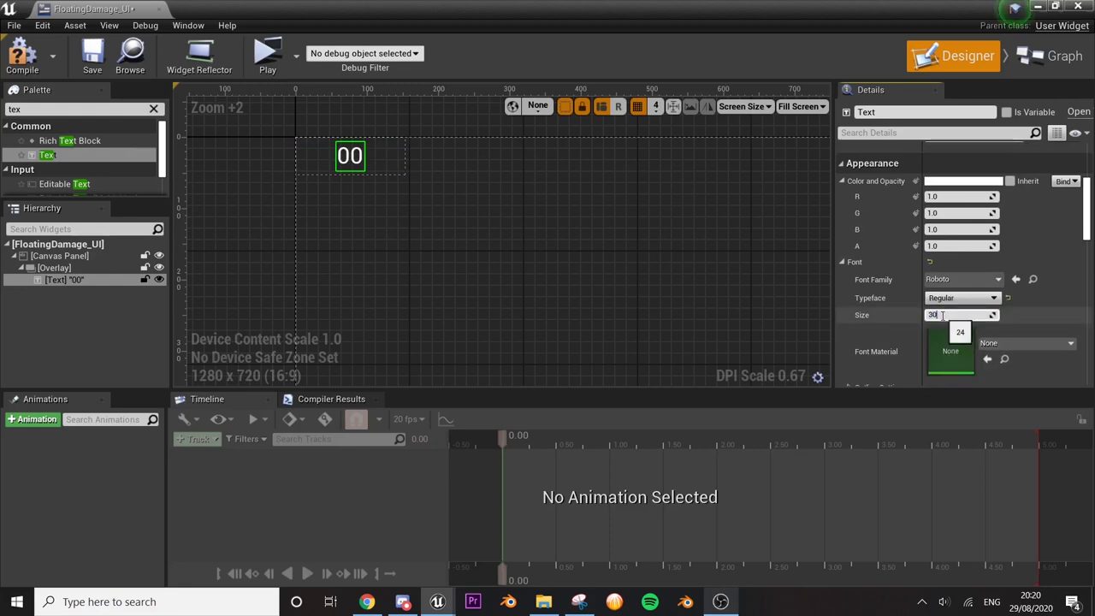
key(Return)
click(958, 298)
click(941, 313)
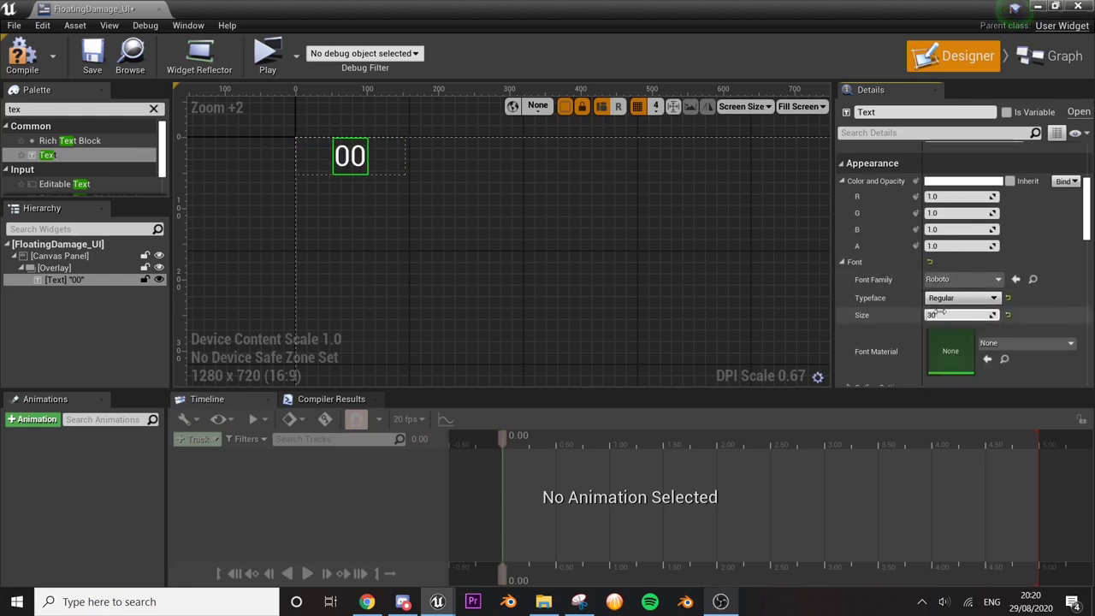
text(4)
key(Return)
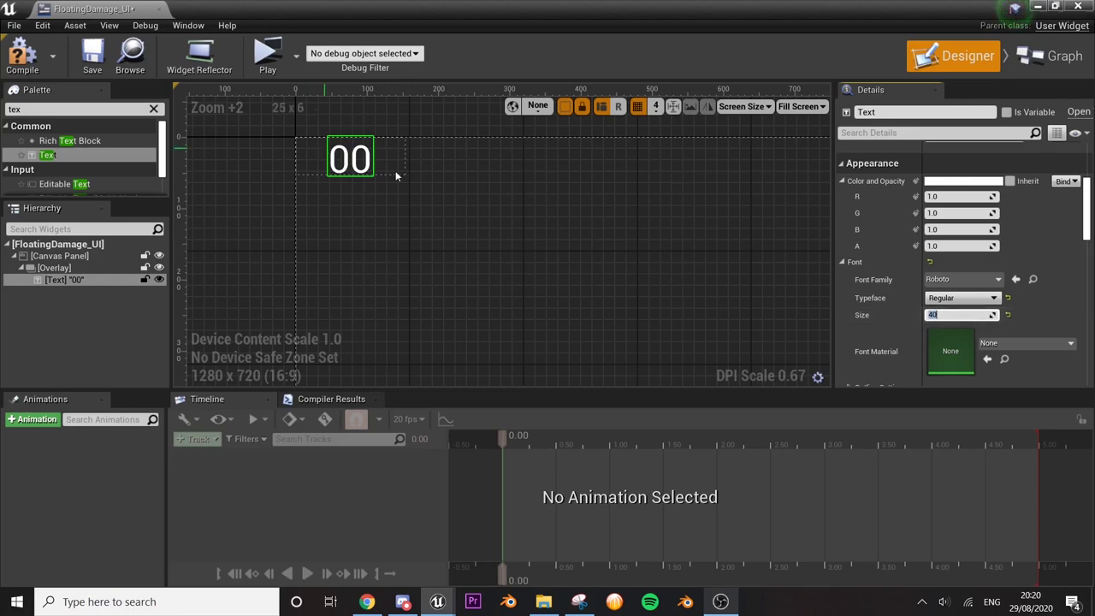
- Make the Overlay around the 00 text slightly taller
click(347, 177)
drag(349, 178, 349, 186)
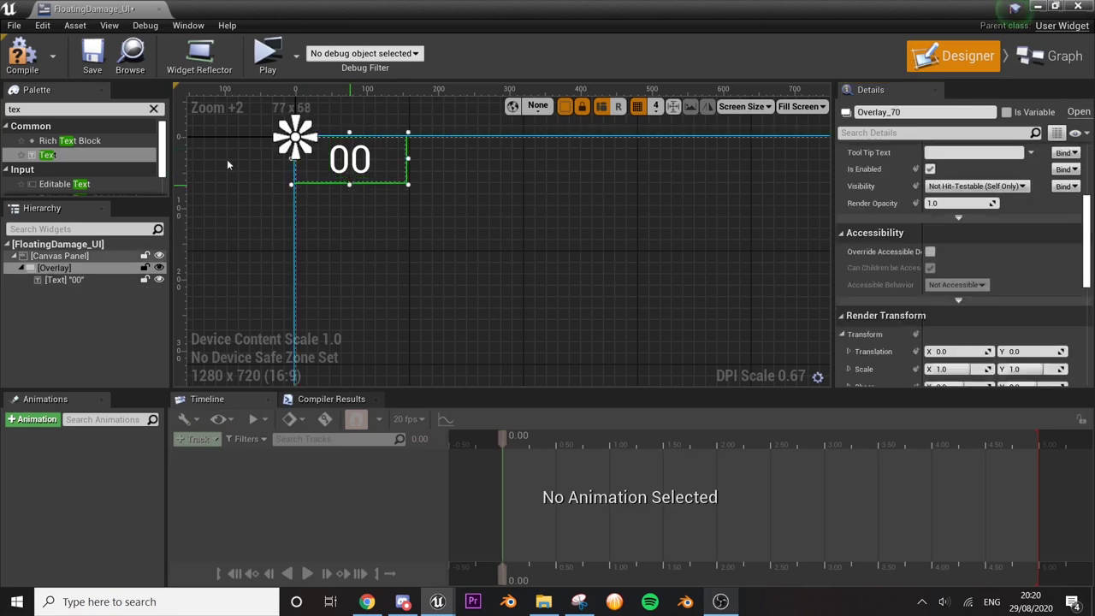
click(330, 171)
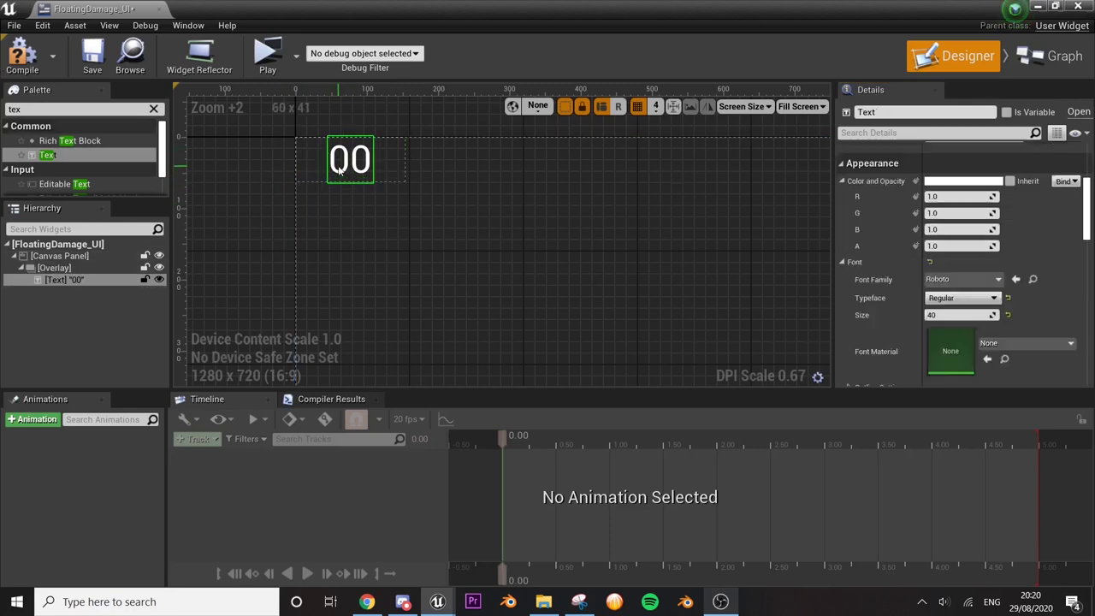
- Create an animation named FloatAnimation and add the Text widget to it
click(48, 420)
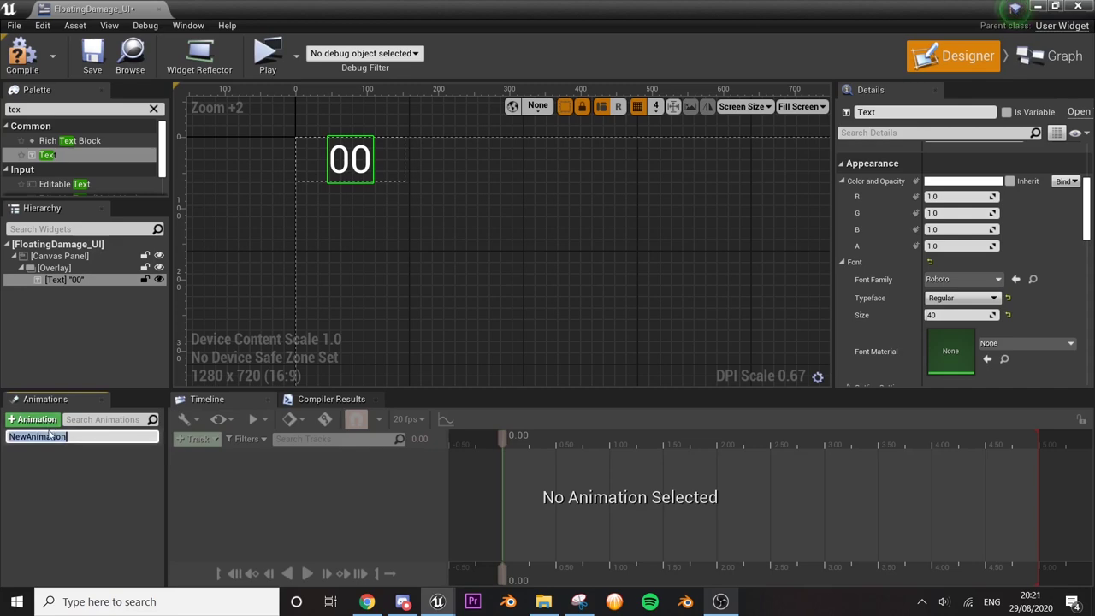
text(FloatAnimation)
key(Return)
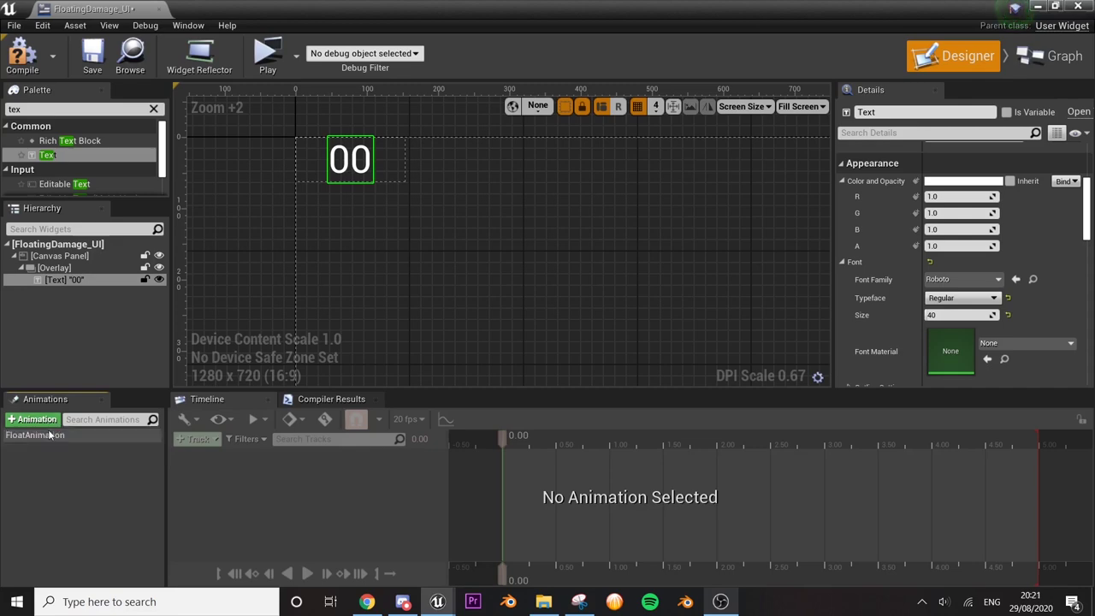
click(159, 437)
click(197, 439)
click(195, 452)
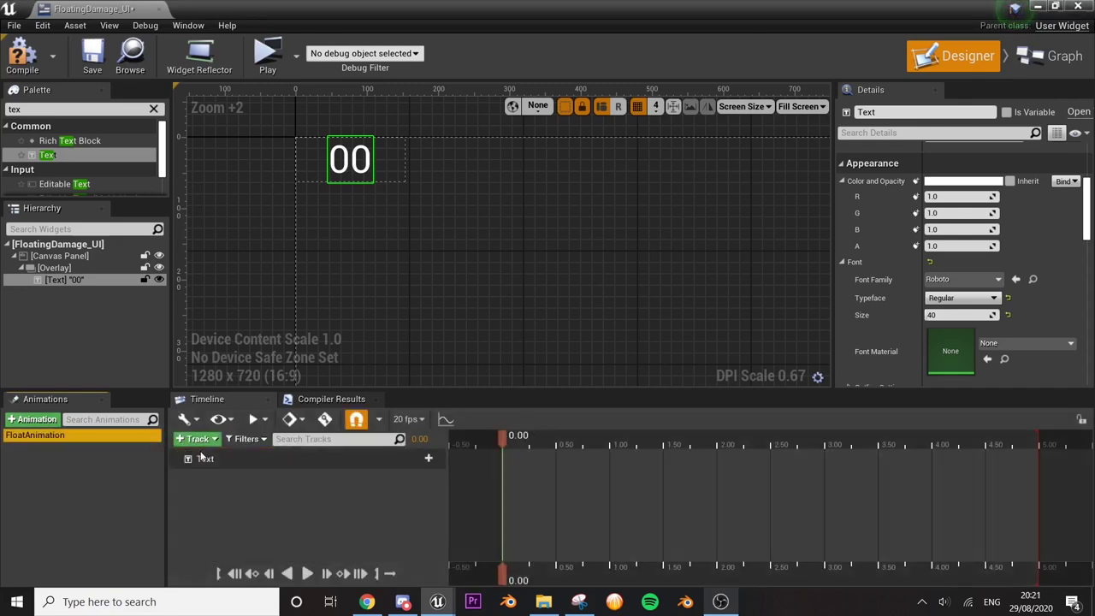
- Give Text Render Opacity, Transform and Color and Opacity tracks
click(419, 458)
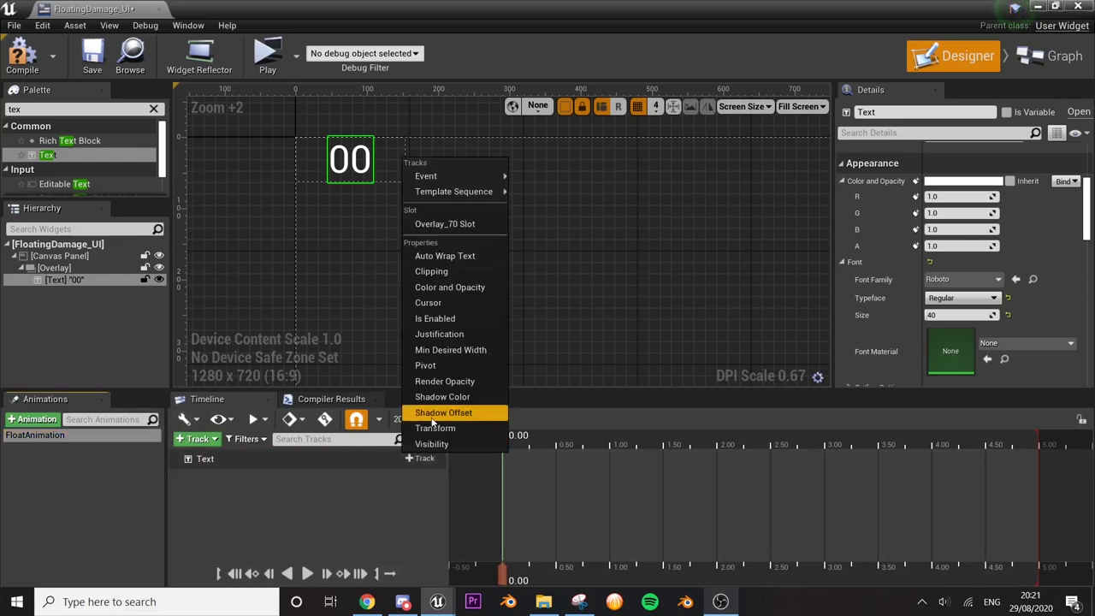
click(444, 380)
click(419, 458)
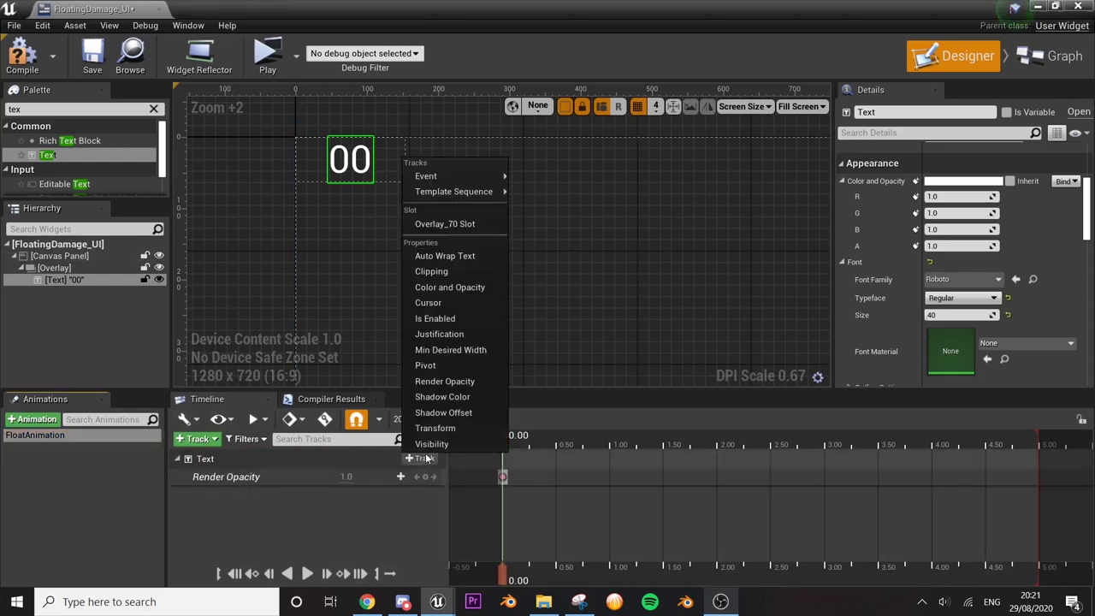
click(435, 428)
click(419, 457)
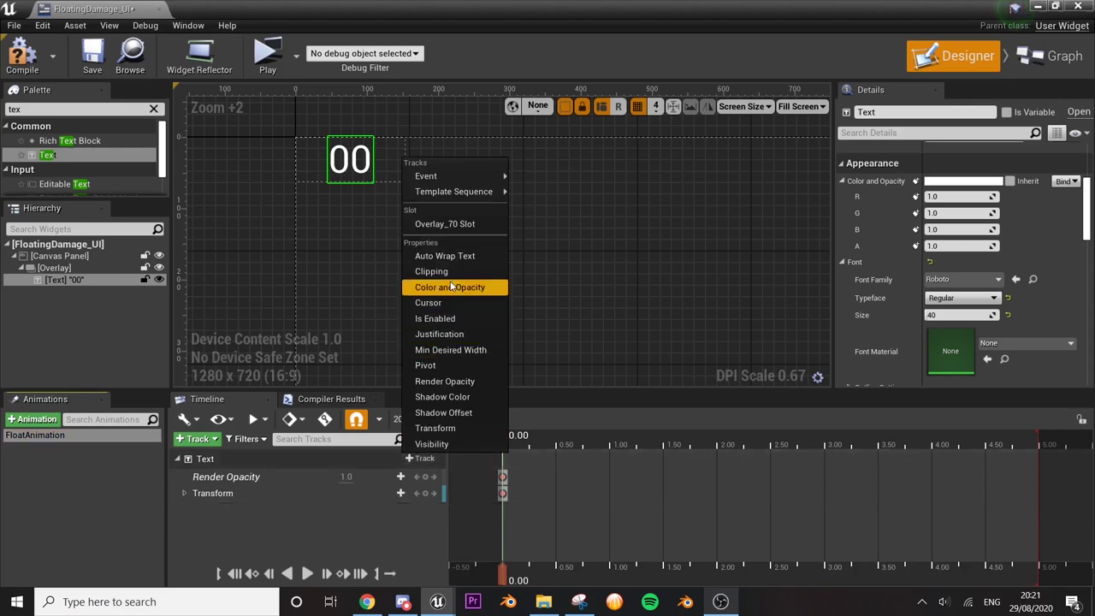
click(449, 288)
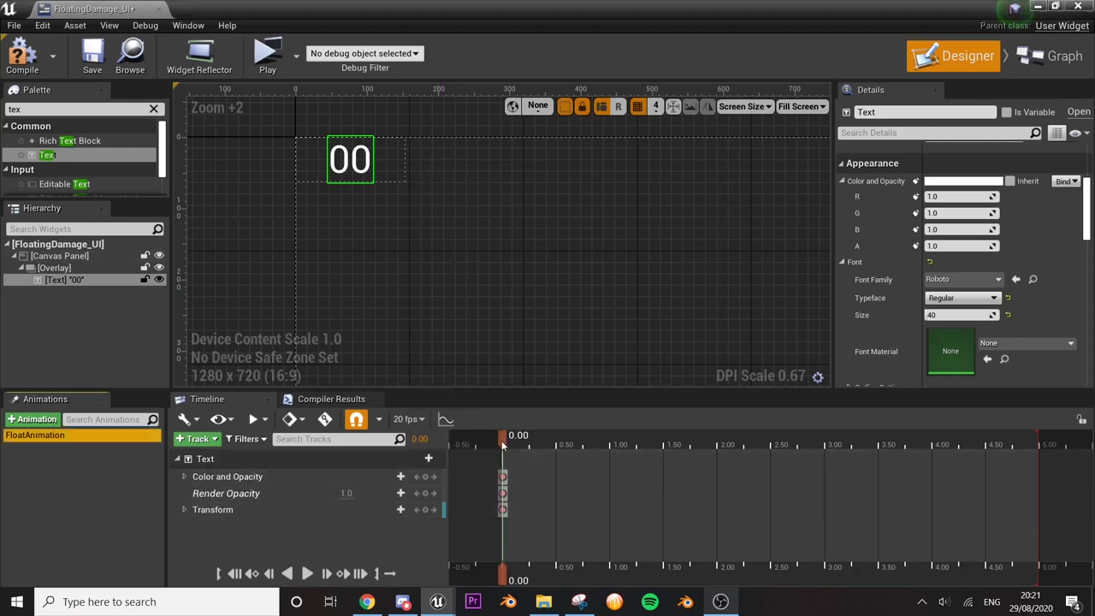
- At 0.55 s, key the colour's green and blue to 0 so the text turns red
click(185, 476)
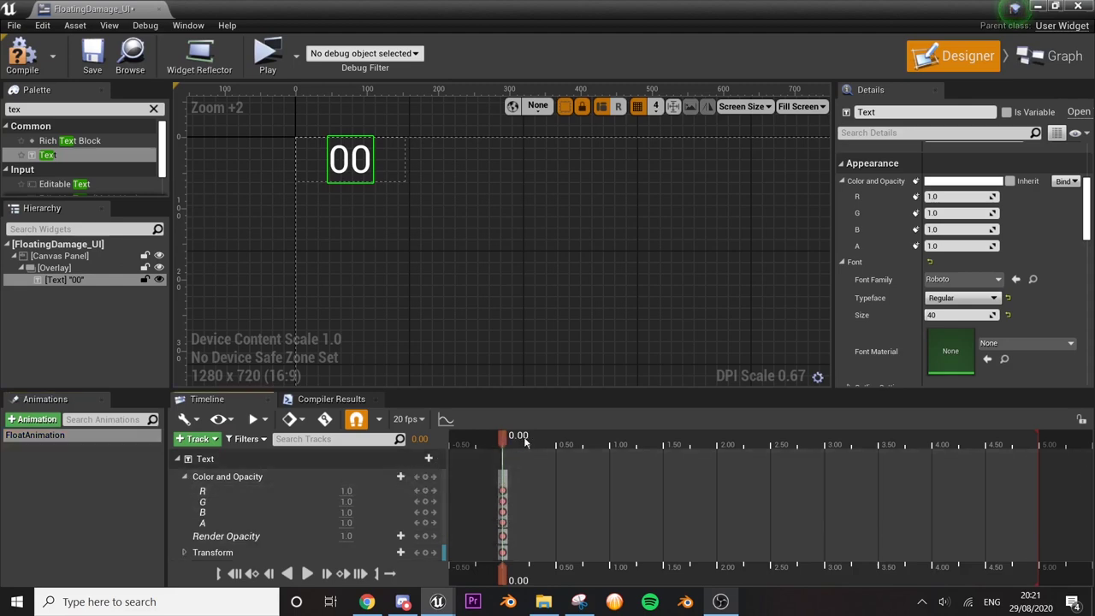
drag(503, 437, 560, 436)
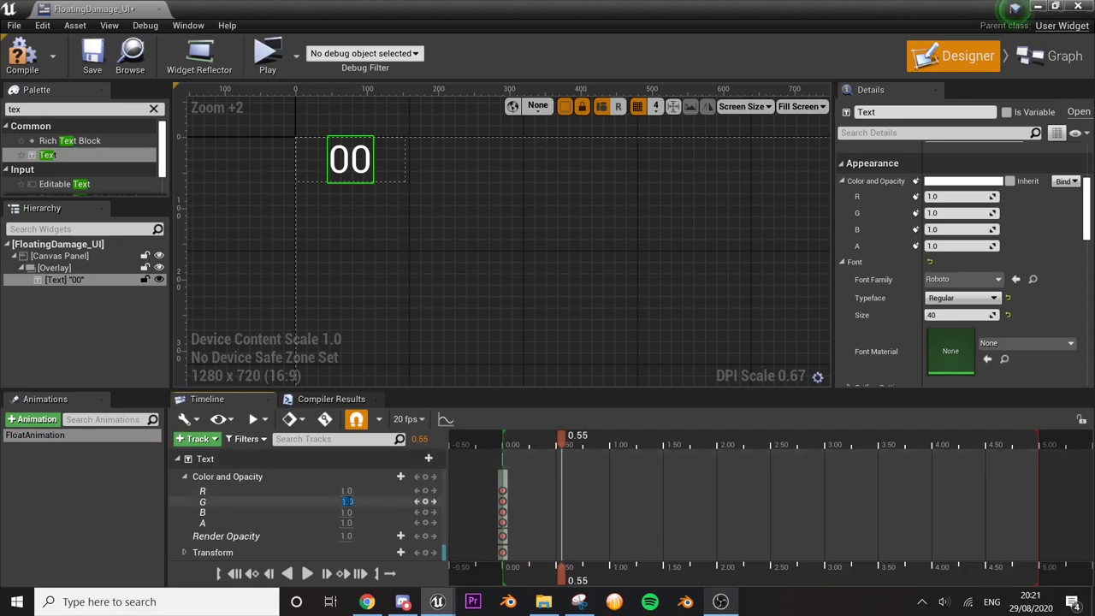
text(0)
key(Tab)
text(0)
key(Return)
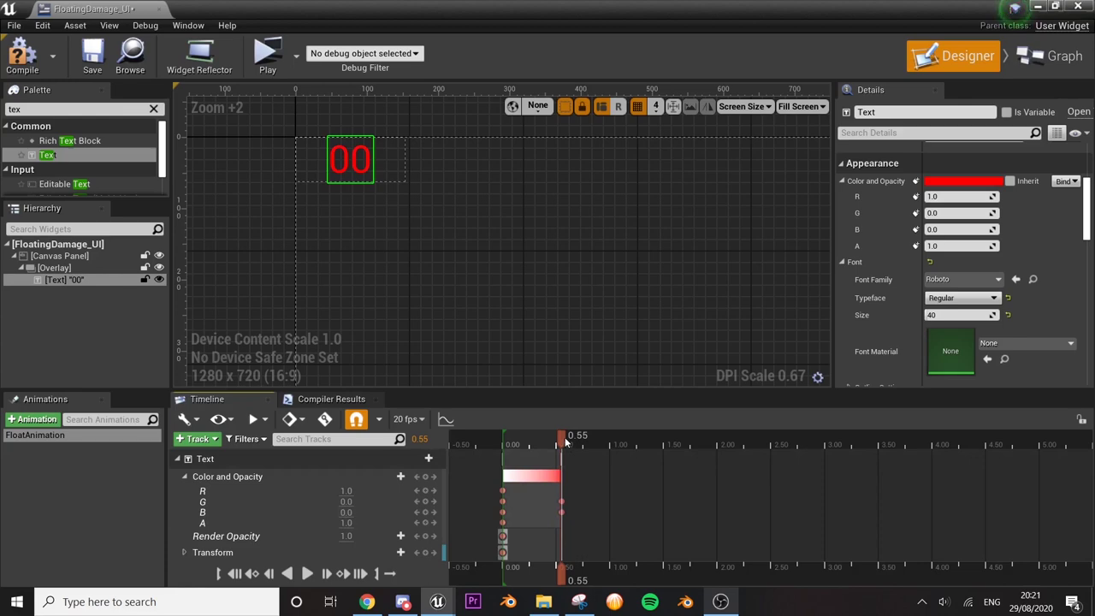
click(598, 438)
click(560, 440)
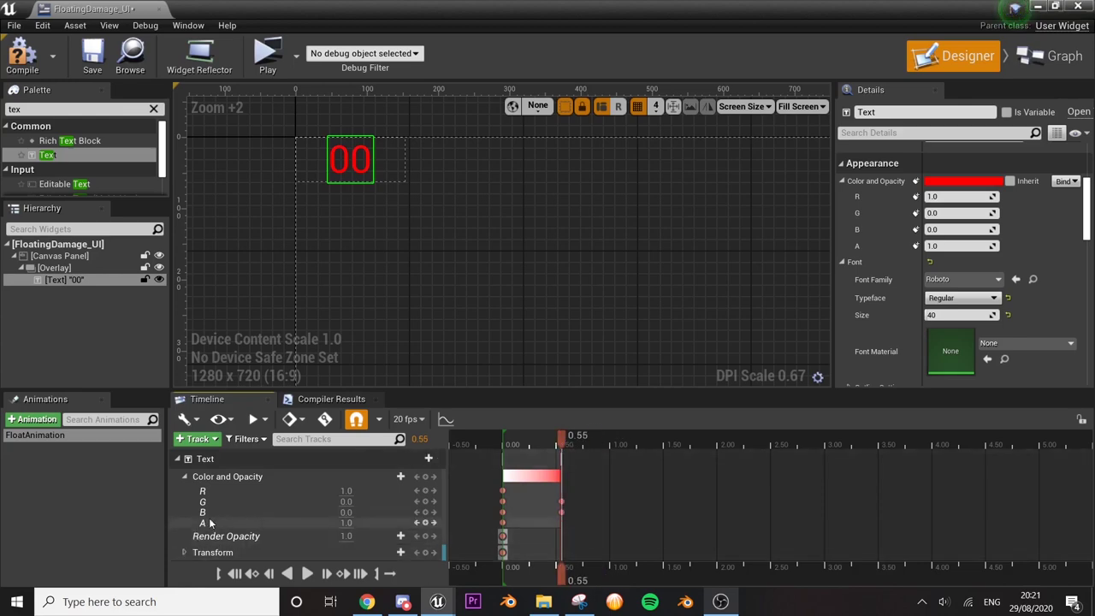
click(185, 476)
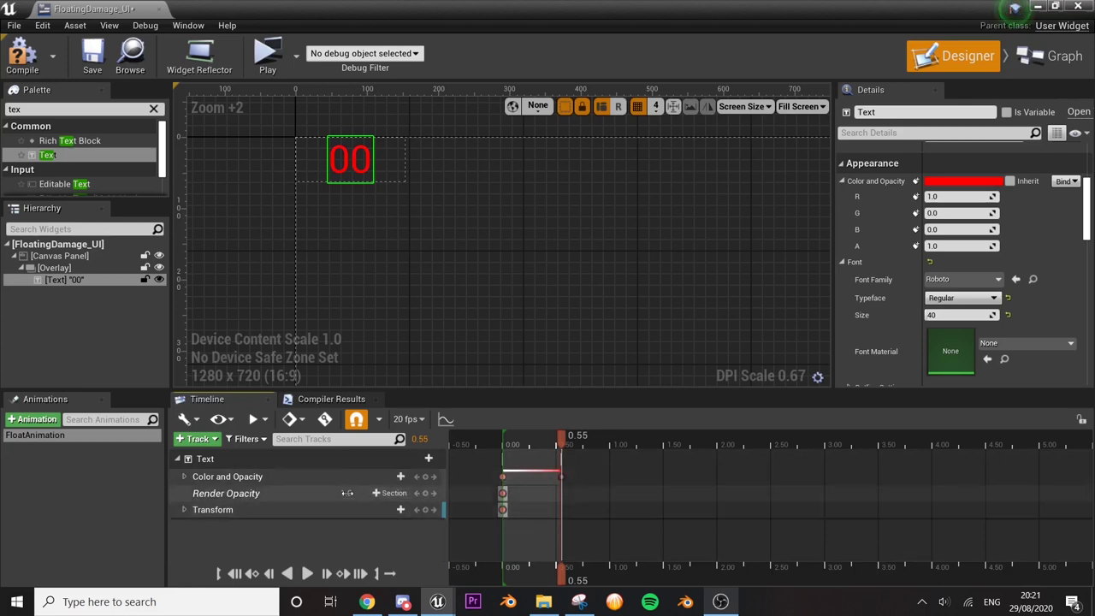
- Key Render Opacity 1.0 at 0.55 s and 0.0 at 1.00 s
key(Return)
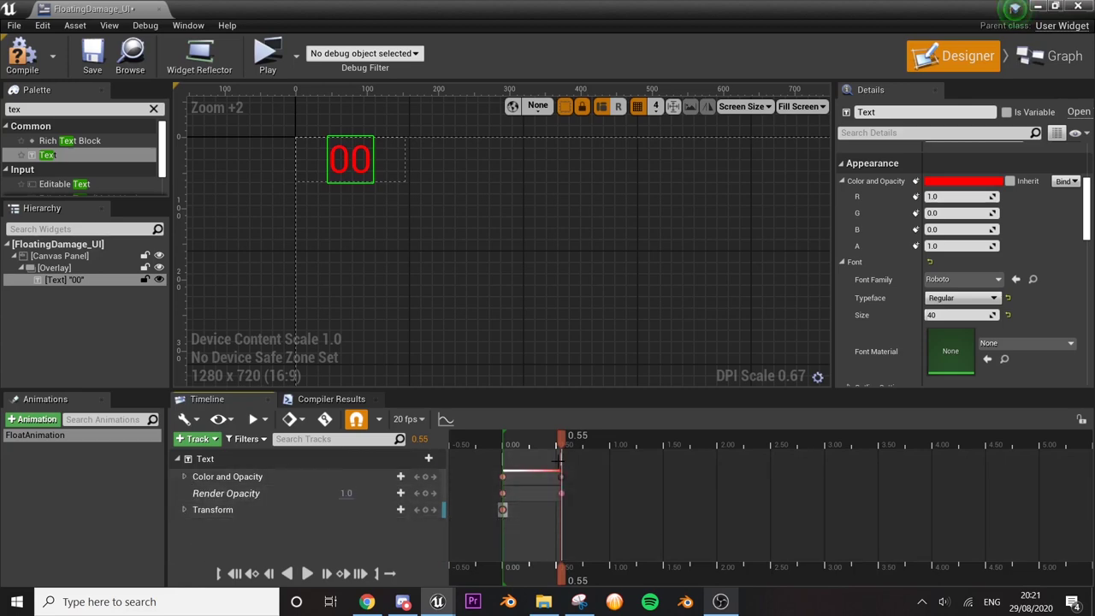
drag(563, 445, 609, 441)
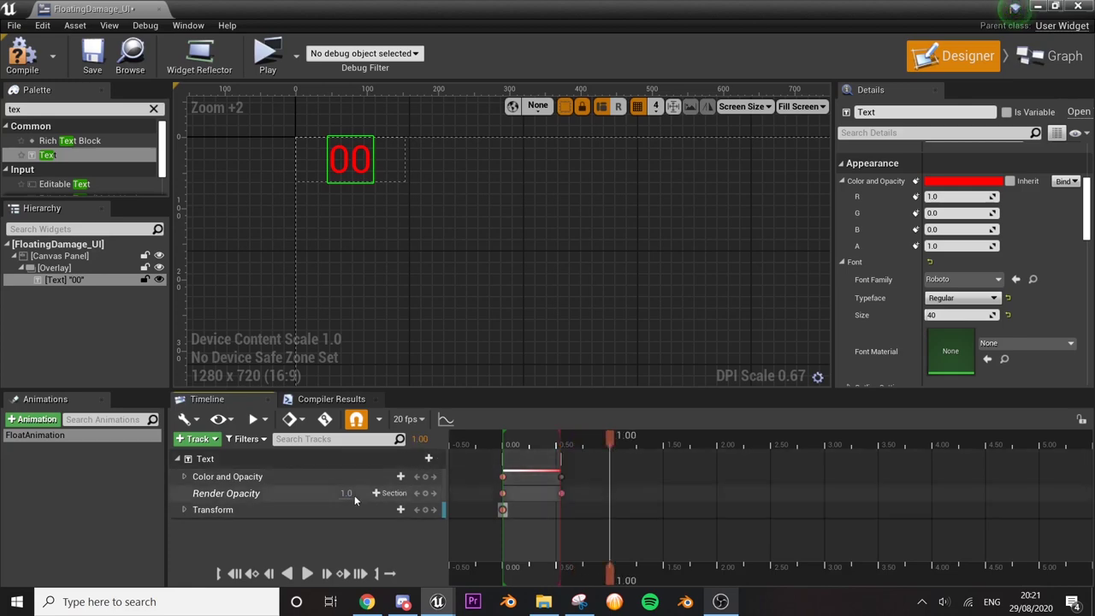
key(Return)
mouse_move(609, 438)
mouse_down()
mouse_move(500, 450)
mouse_move(560, 454)
mouse_move(501, 459)
mouse_up()
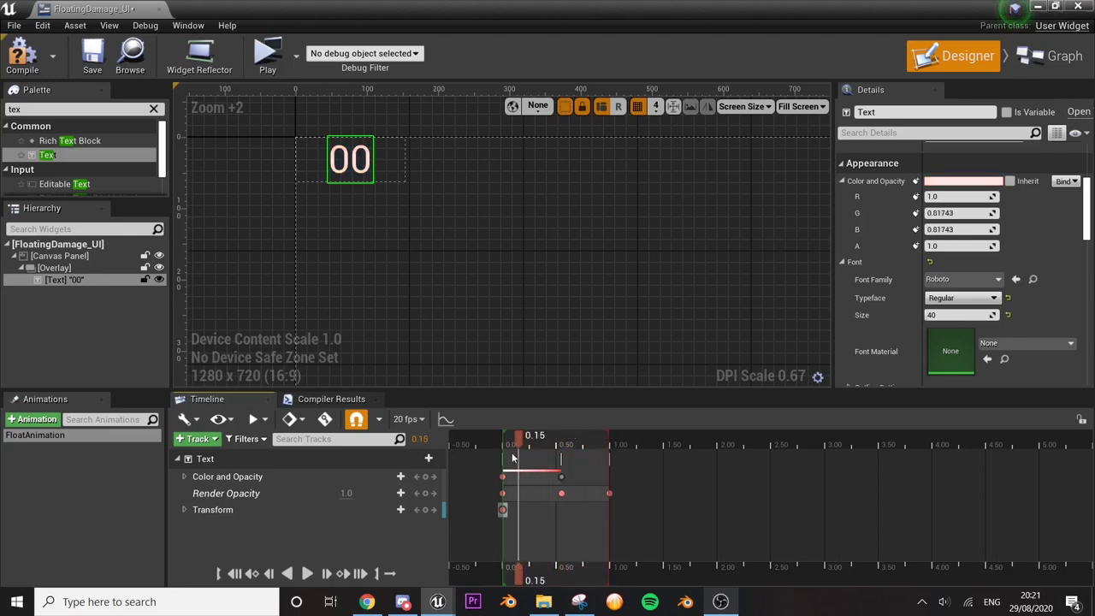
- At 1.00 s, key Translation Y near 98.5 to move the text down
click(183, 509)
click(194, 524)
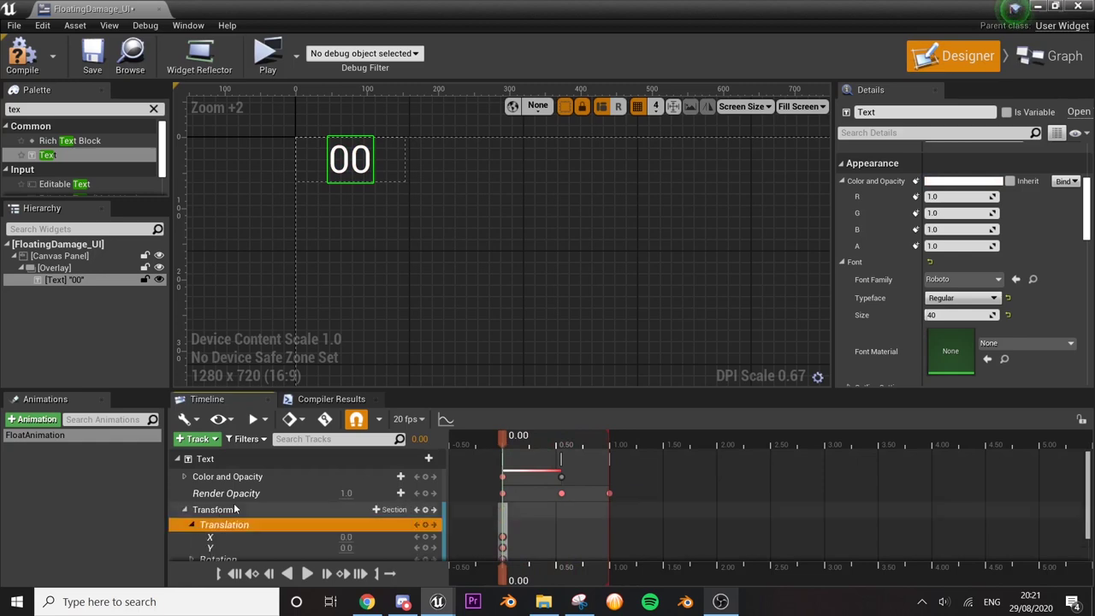
click(192, 524)
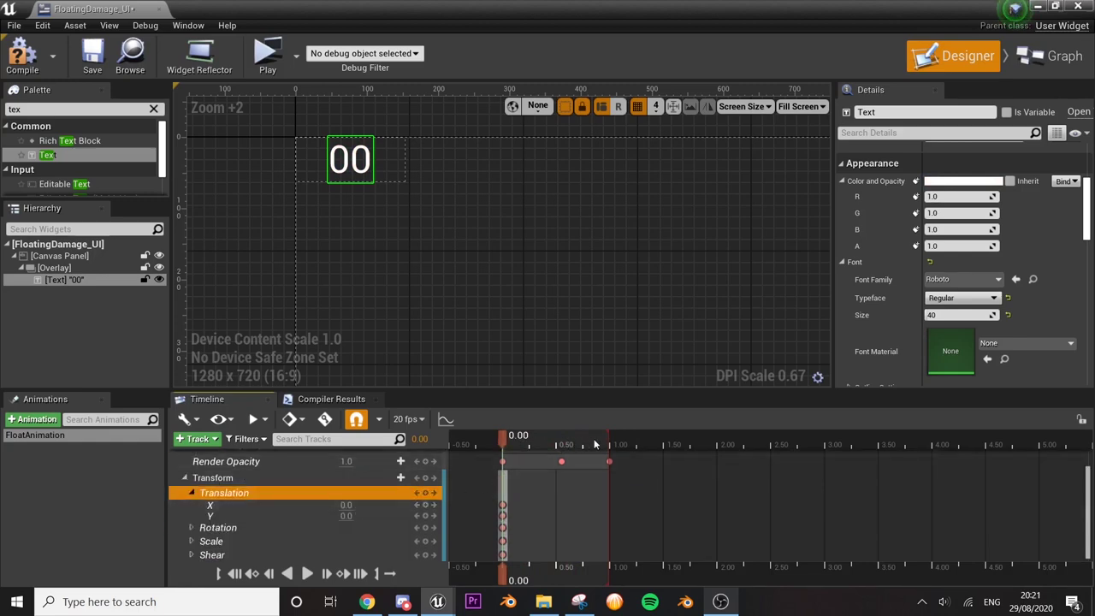
drag(596, 444, 615, 438)
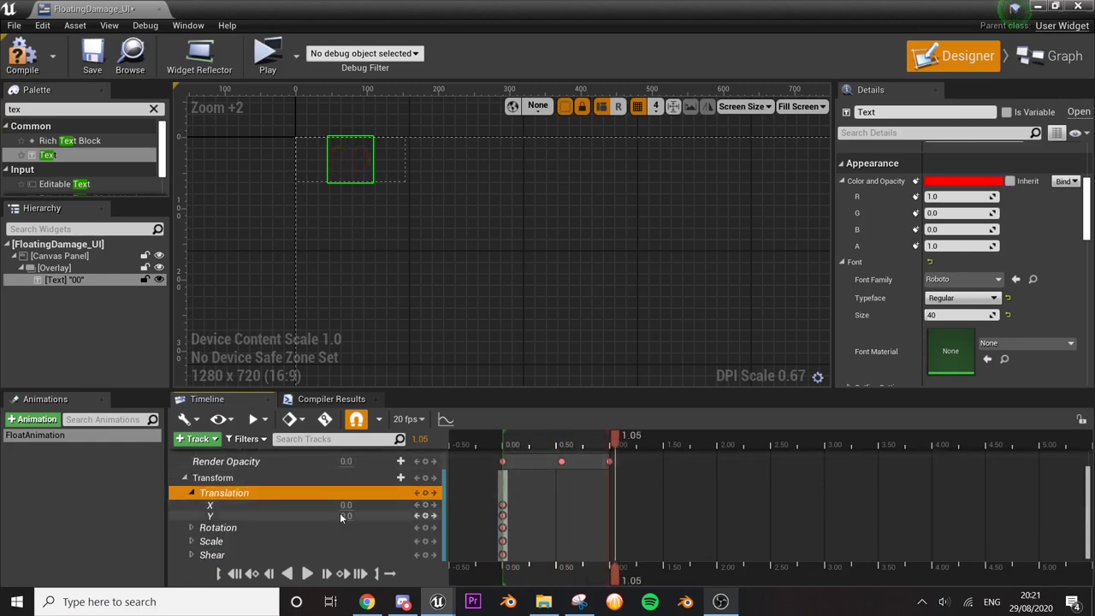
drag(367, 513, 368, 516)
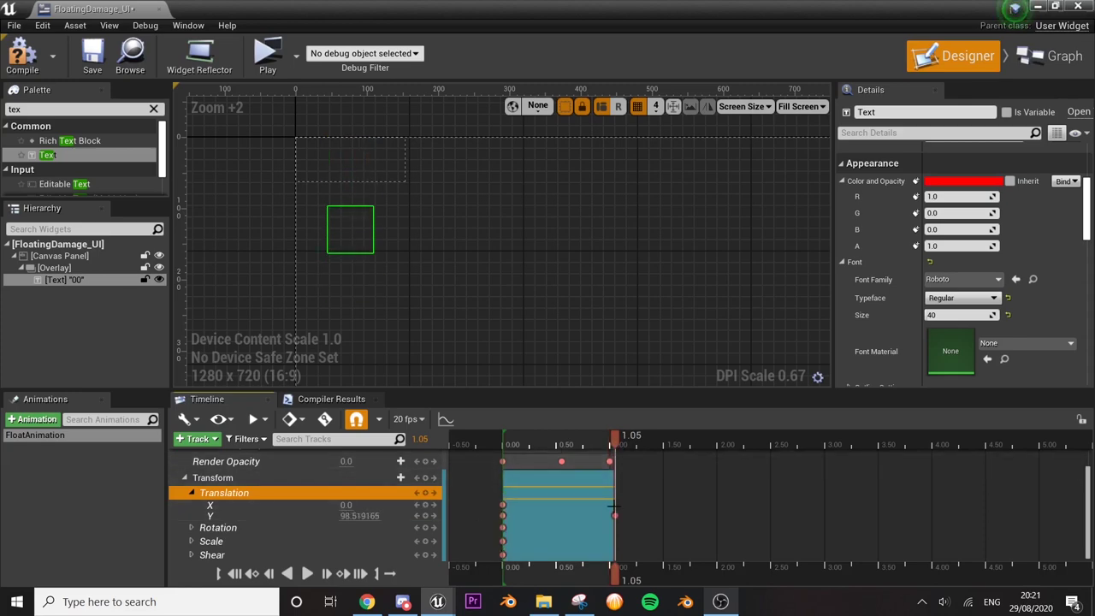
- Trim the animation section to end at 1.00 s and play the preview
drag(614, 438, 560, 438)
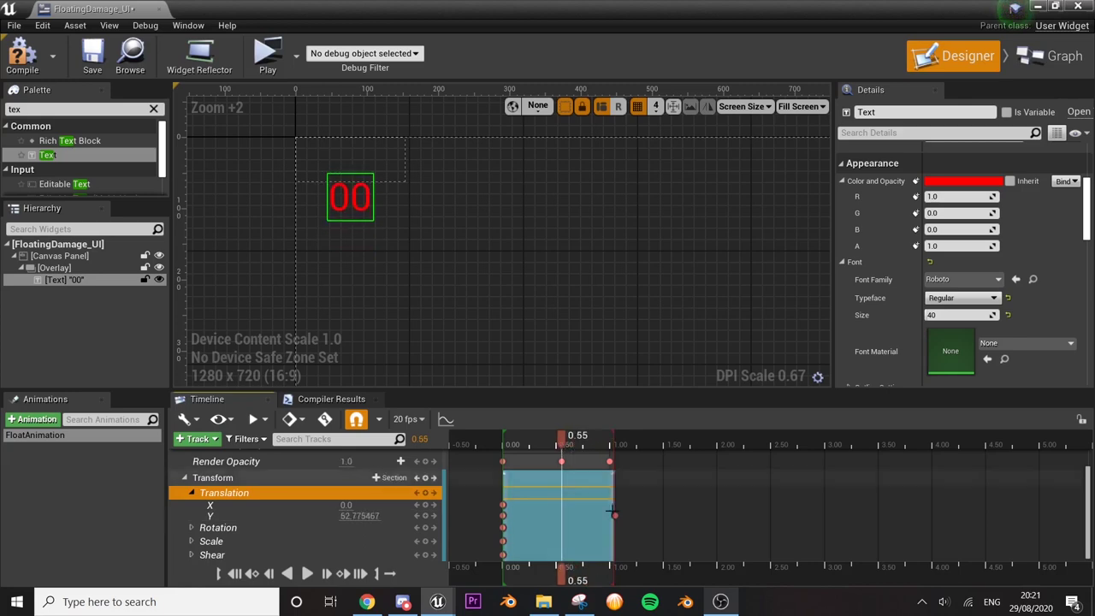
drag(613, 515, 605, 514)
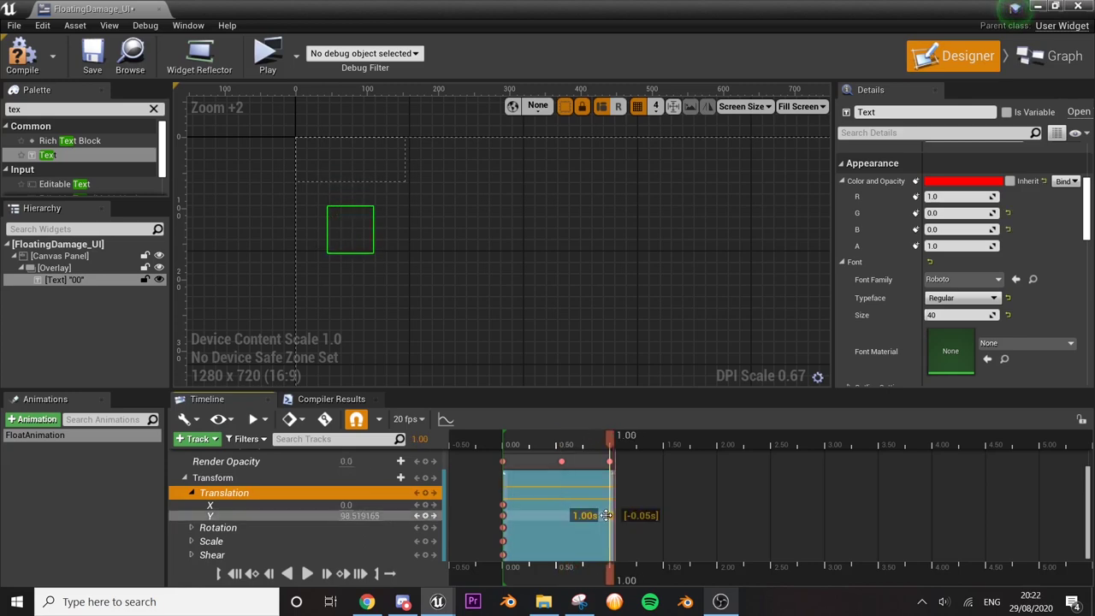
drag(611, 438, 595, 438)
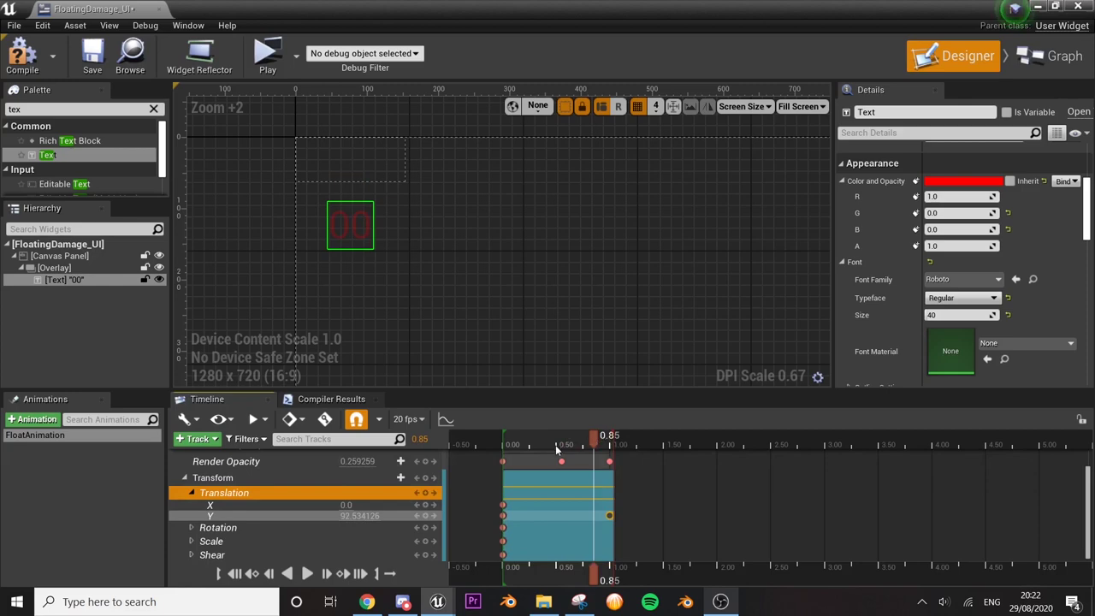
drag(591, 446, 545, 440)
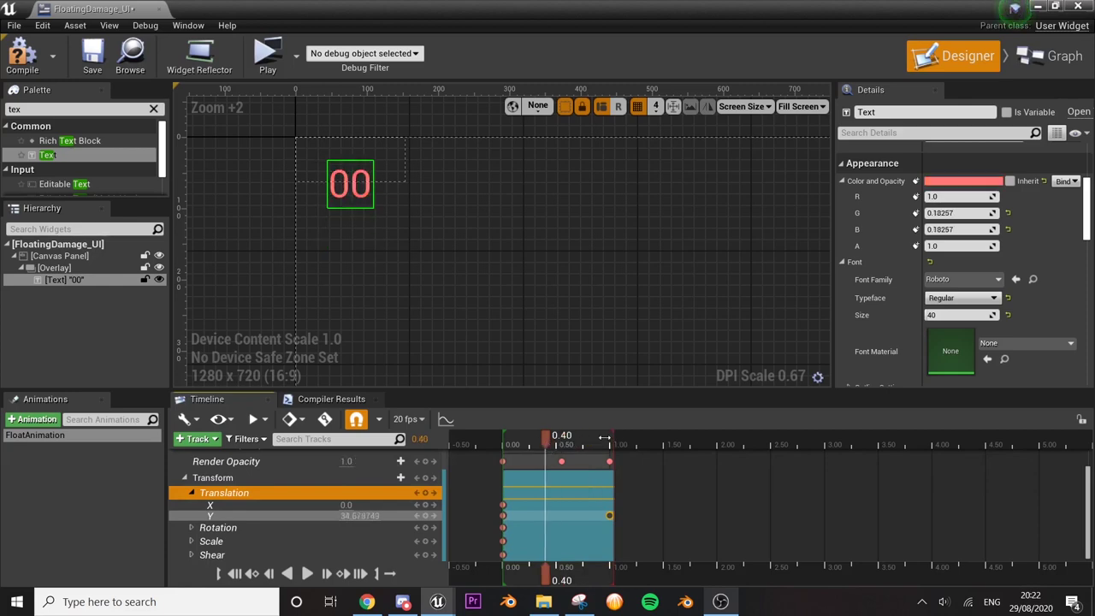
drag(549, 440, 503, 437)
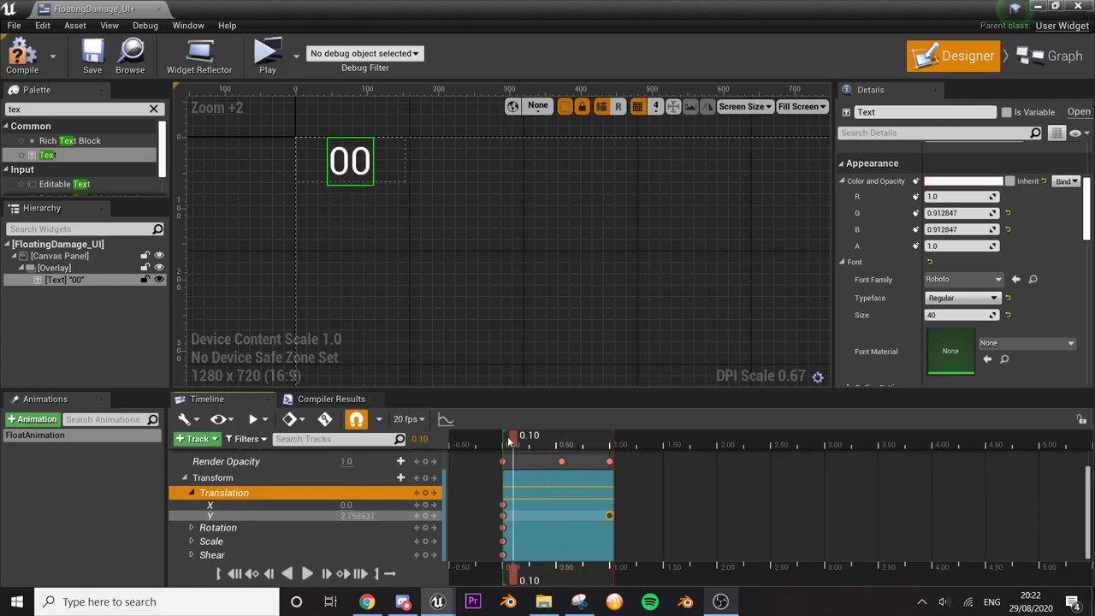
key(space)
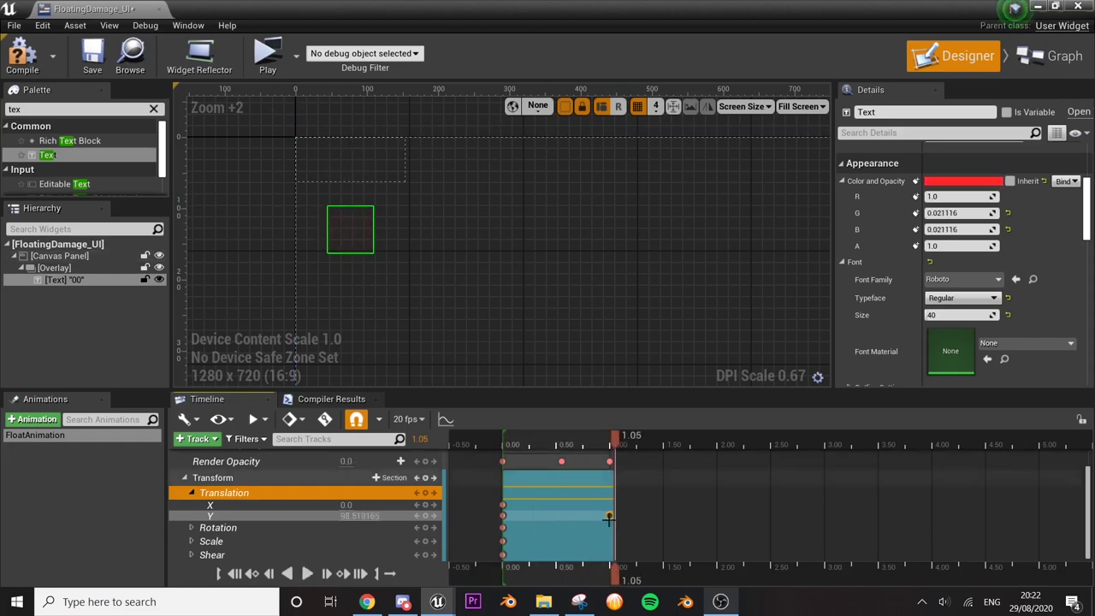
- Readjust the final Translation Y key at 1.00 s and replay the animation
drag(345, 515, 316, 515)
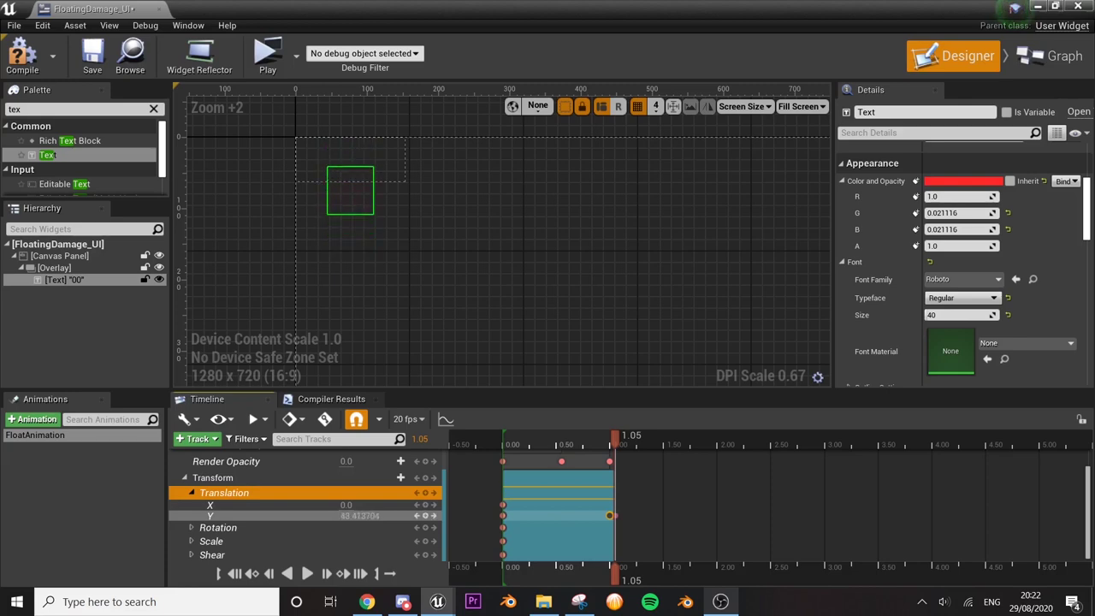
click(604, 443)
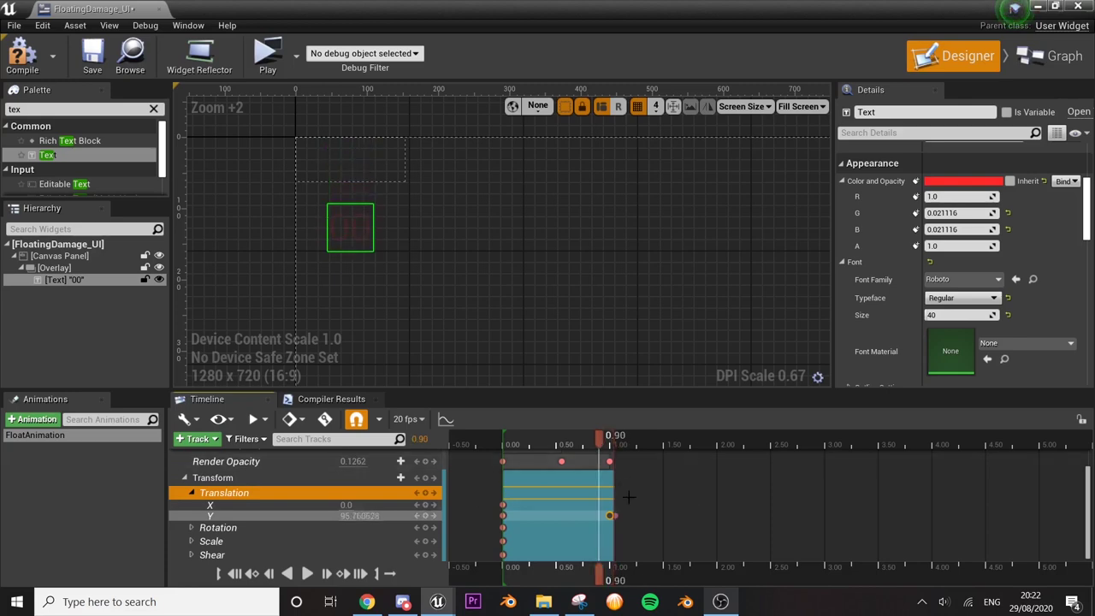
key(ctrl+z)
key(period)
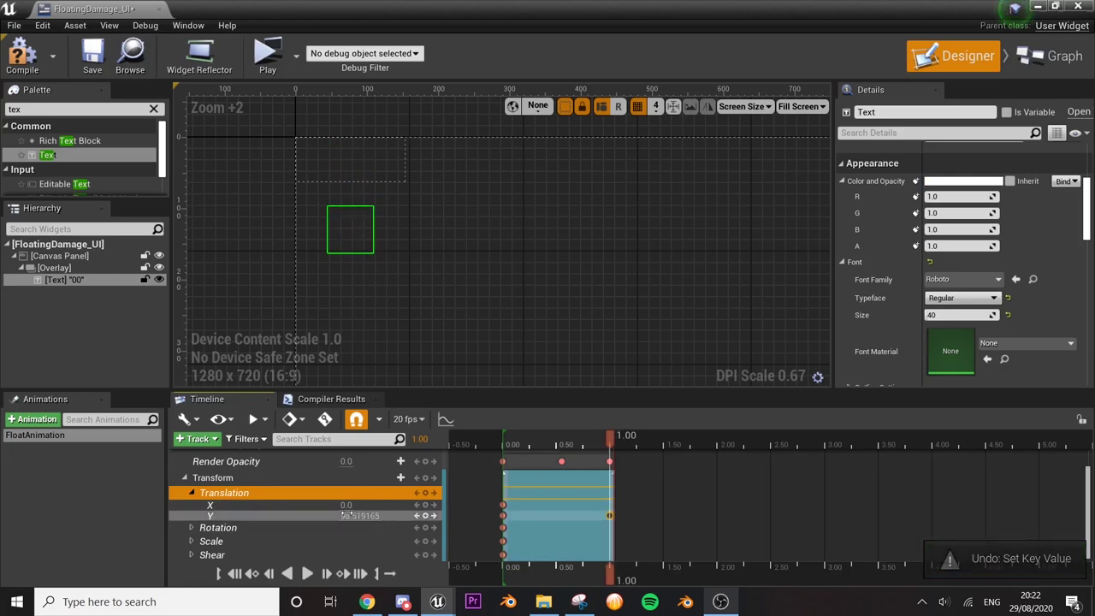
drag(359, 515, 333, 516)
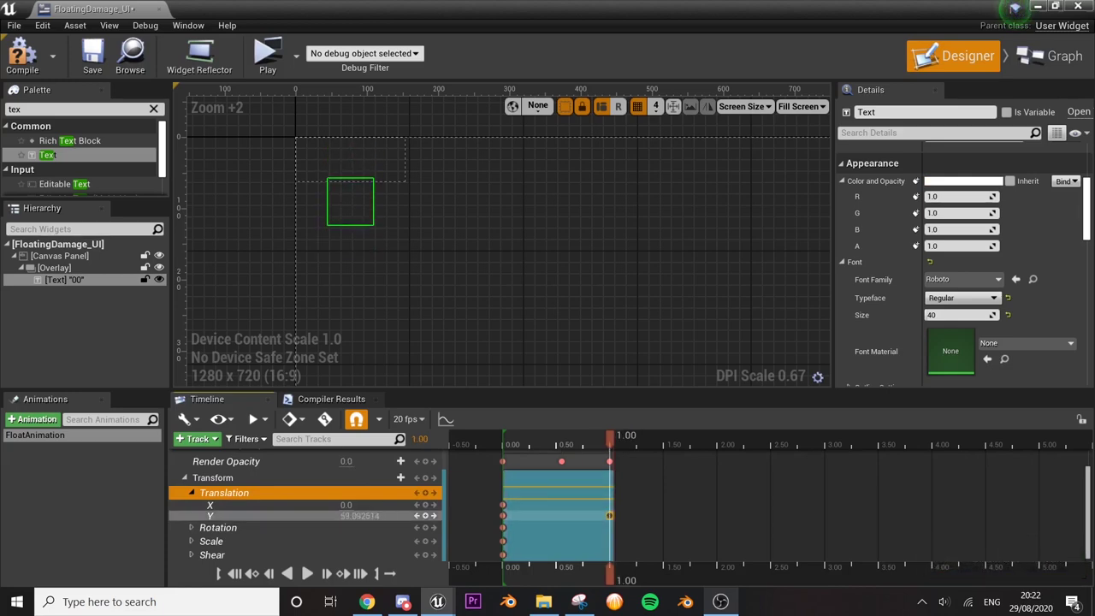
drag(535, 446, 505, 449)
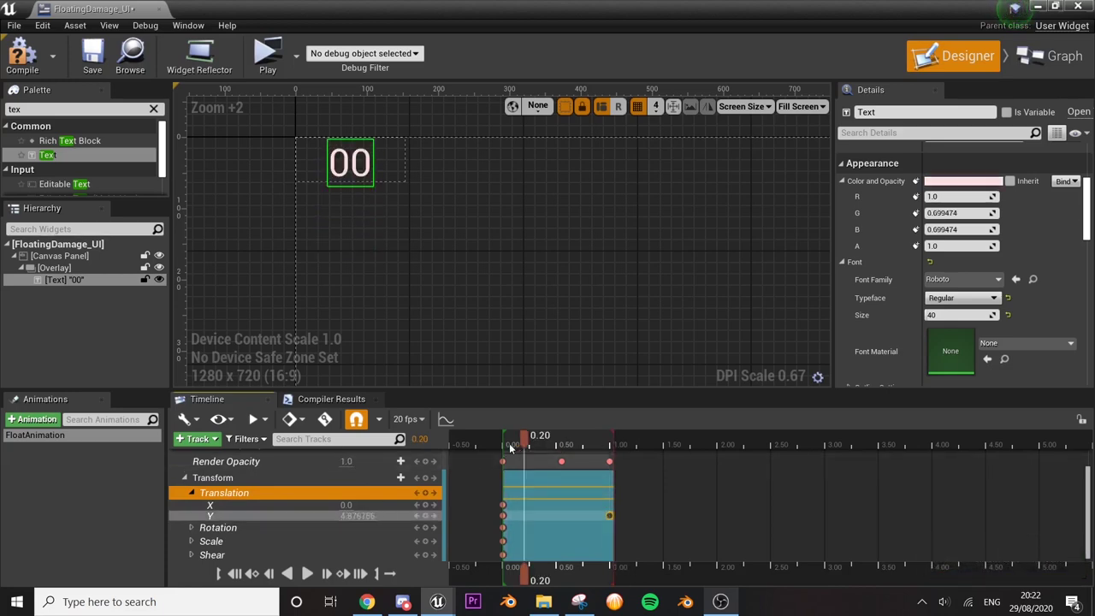
key(space)
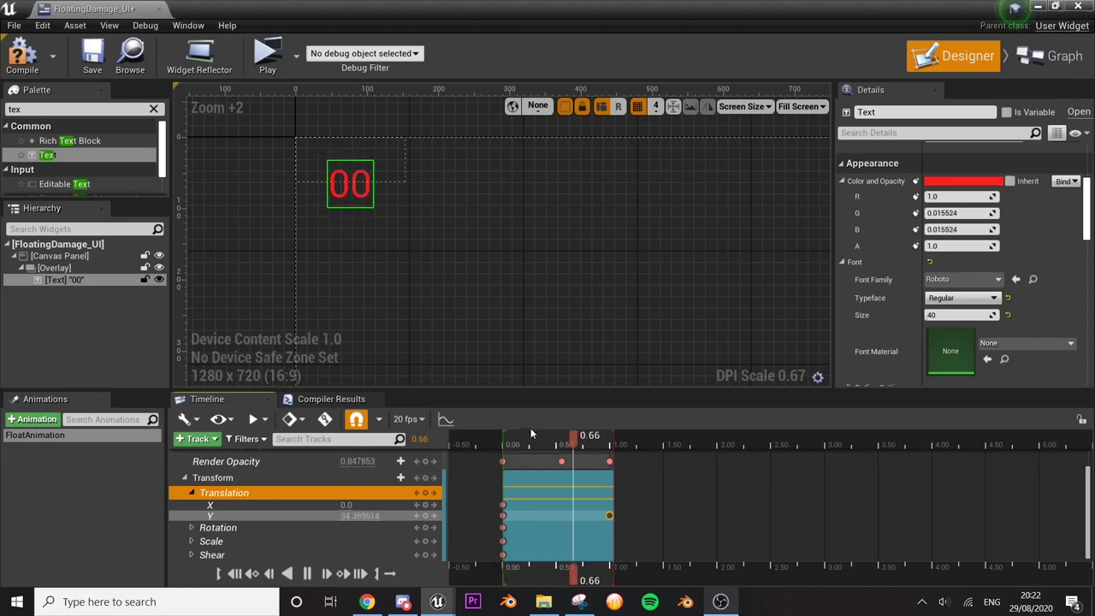
- Compile FloatingDamage_UI, close its editor and select the left enemy in the level
click(21, 55)
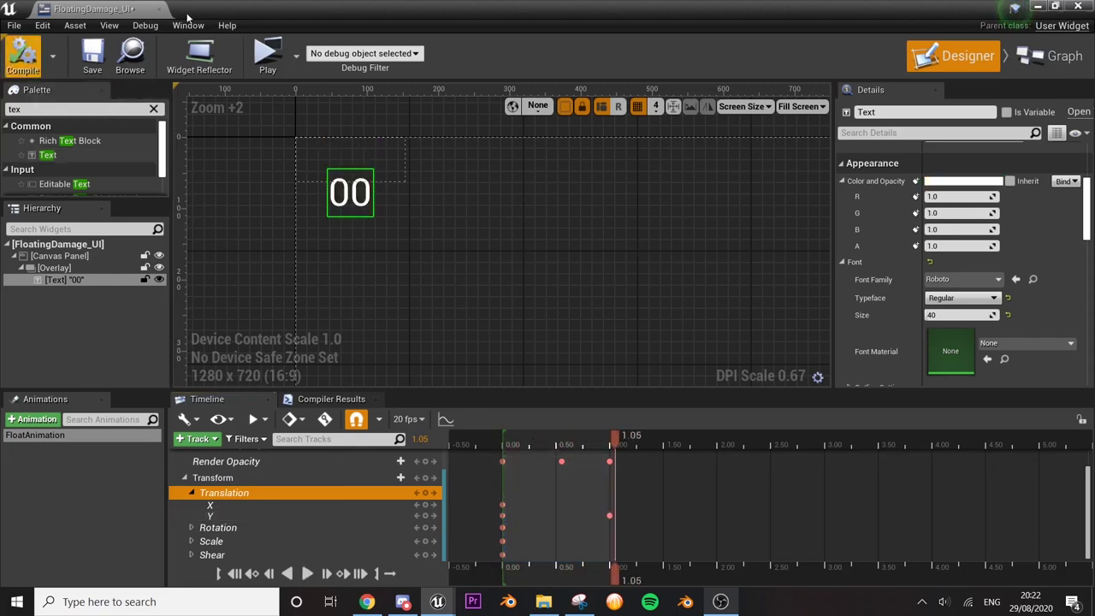
click(159, 8)
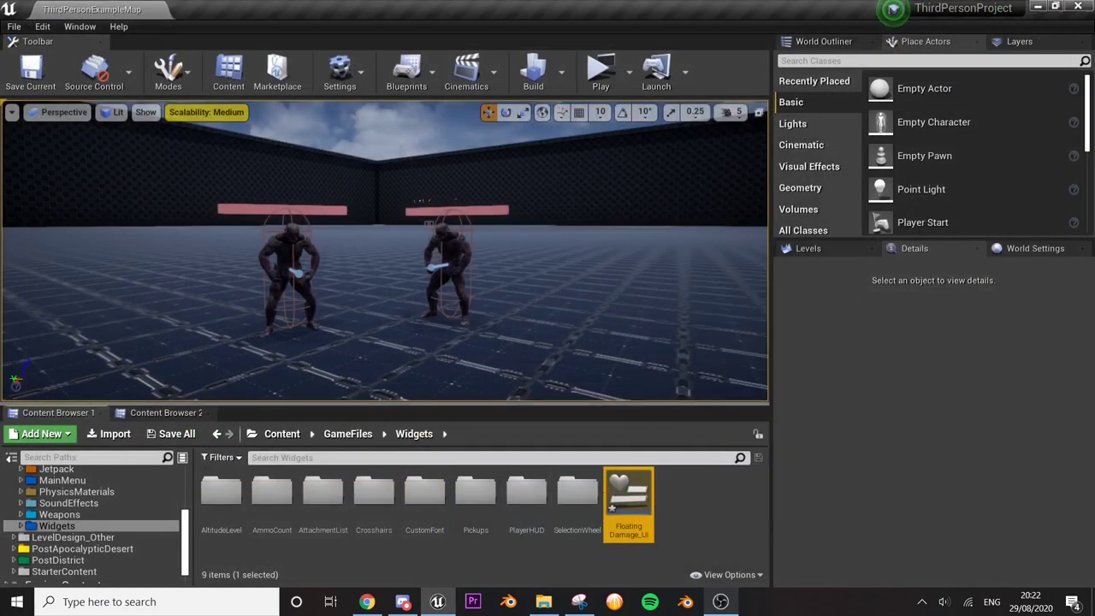
click(286, 282)
- Open Knight_CharacterBP_Child and Enemy_Parent_BP, finishing on Enemy_Parent_BP's Event Graph
click(155, 413)
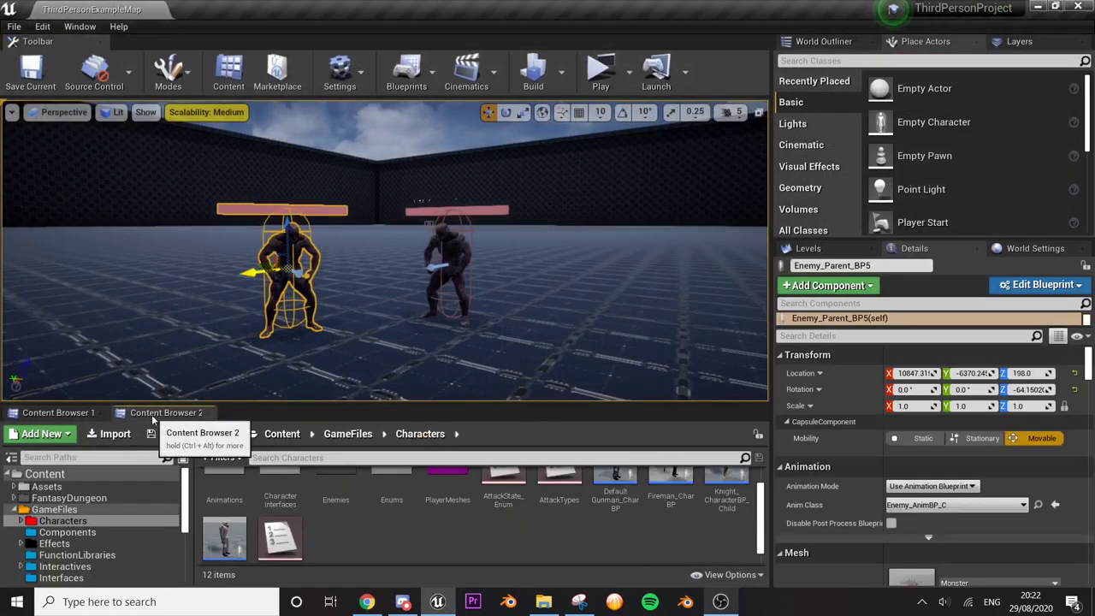
double_click(725, 514)
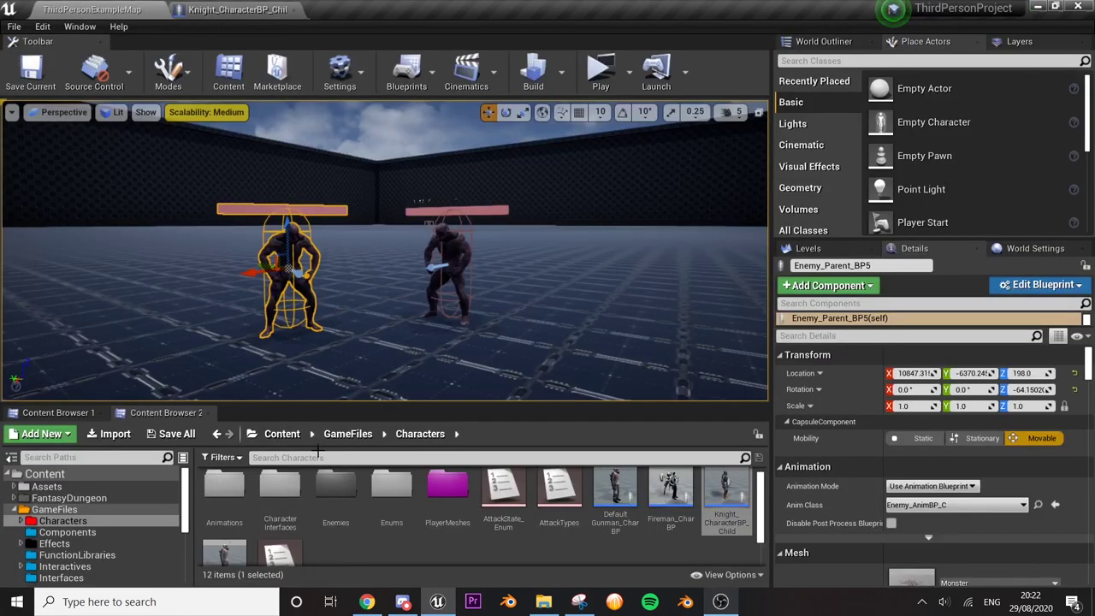
double_click(336, 488)
double_click(282, 500)
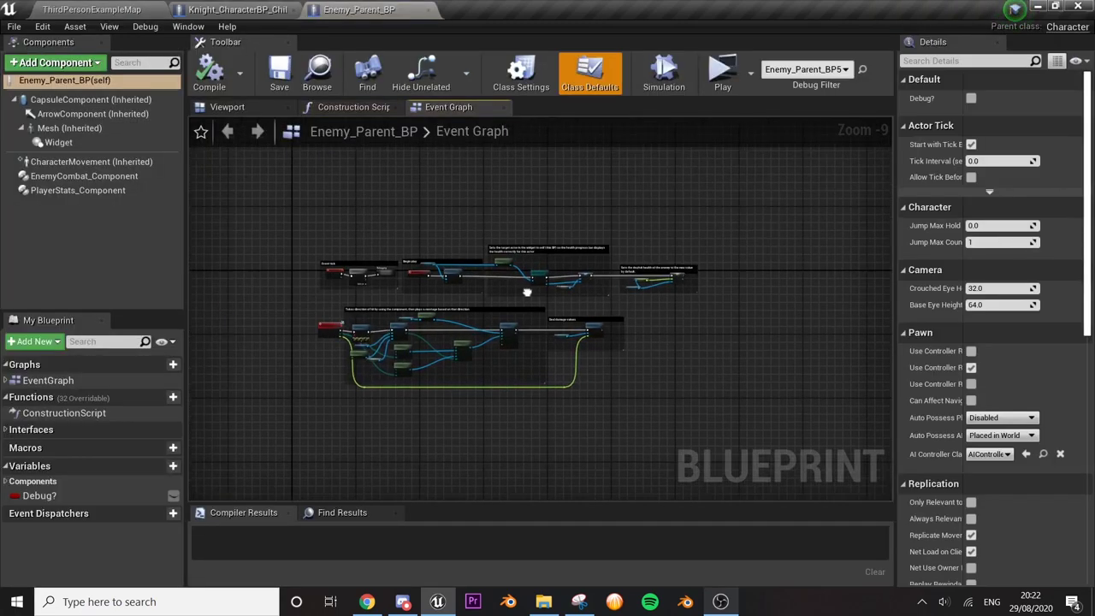
scroll(527, 293, up, 2)
key(ctrl+Tab)
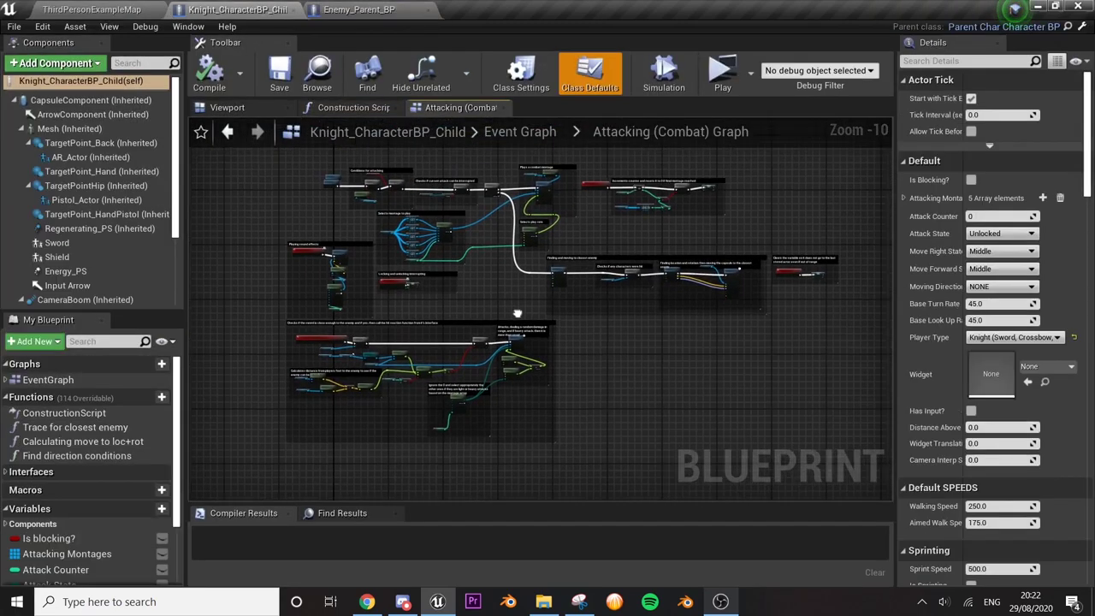
scroll(516, 314, down, 1)
key(ctrl+Tab)
key(ctrl+Tab)
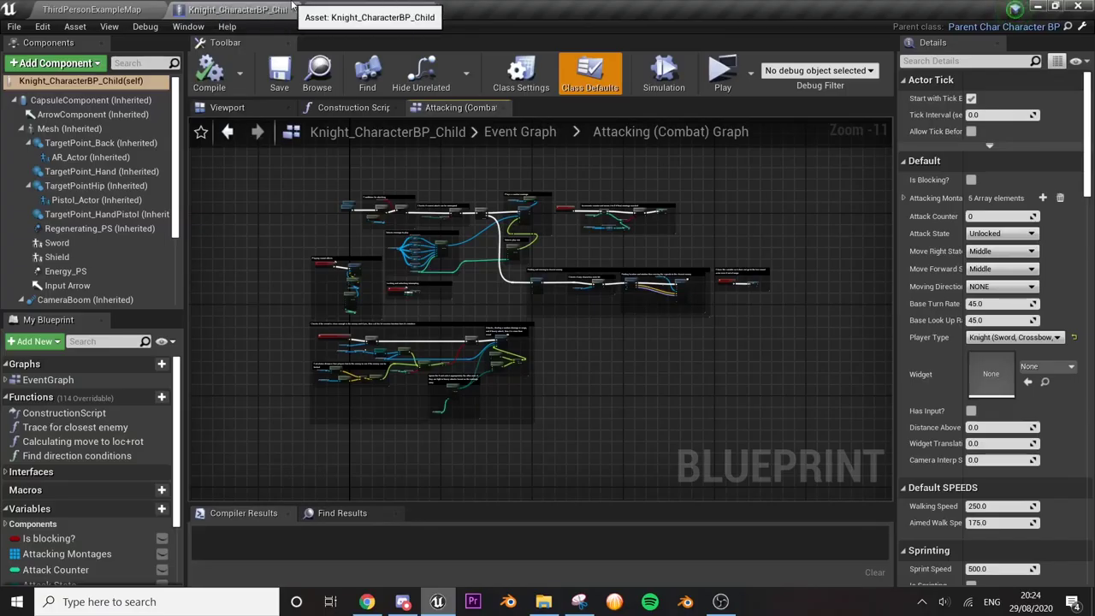
click(355, 9)
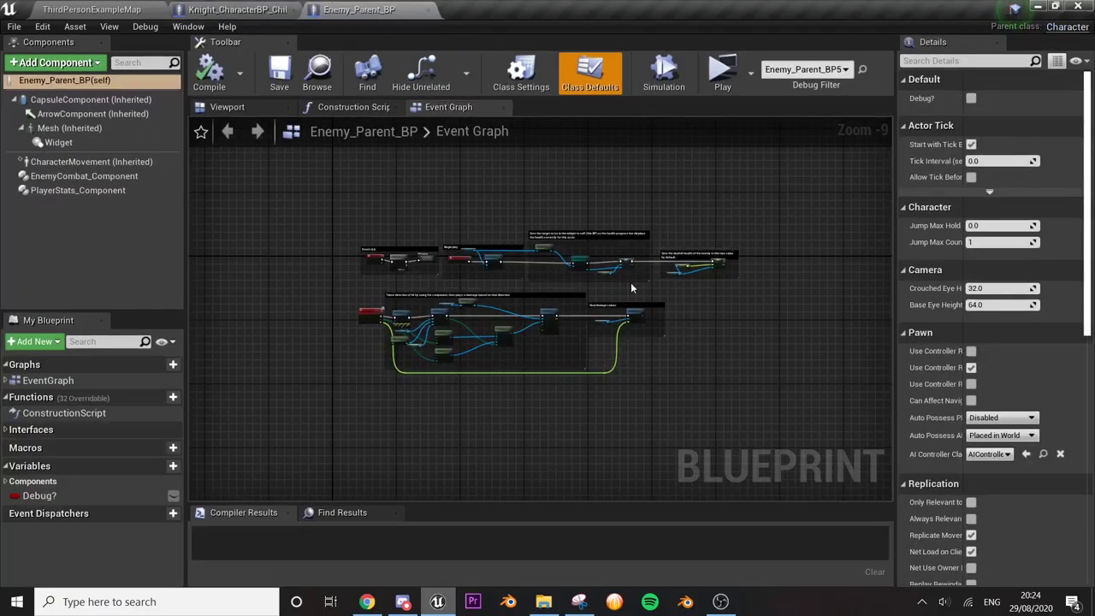
scroll(631, 288, up, 3)
- Shift the Deal damage values group right and insert a Sequence between Montage Play and Take Damage
scroll(629, 295, up, 3)
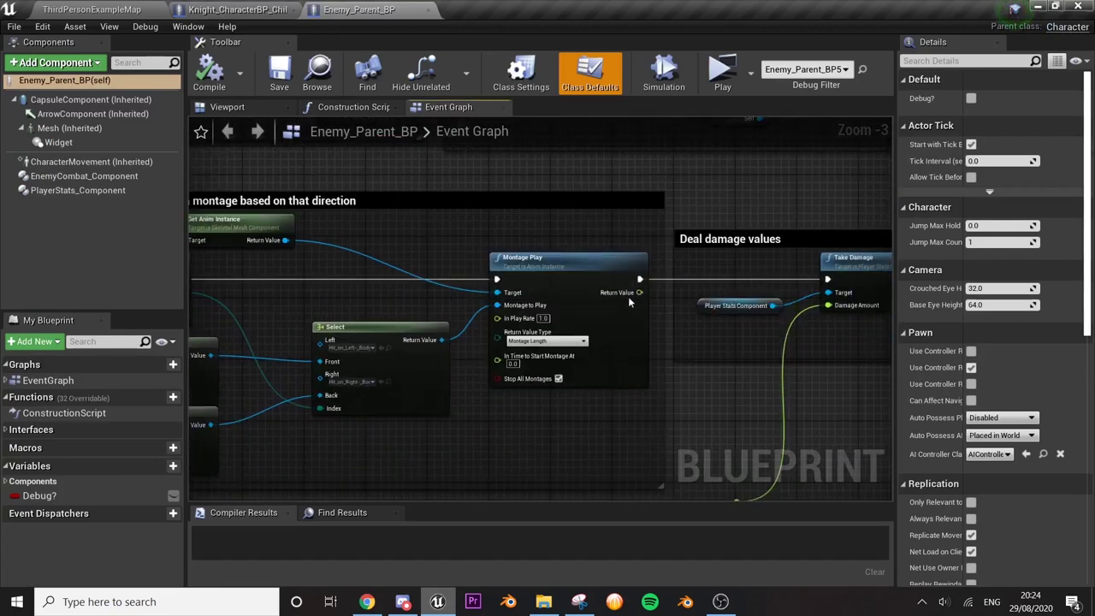
right_drag(628, 296, 451, 287)
right_drag(554, 267, 429, 261)
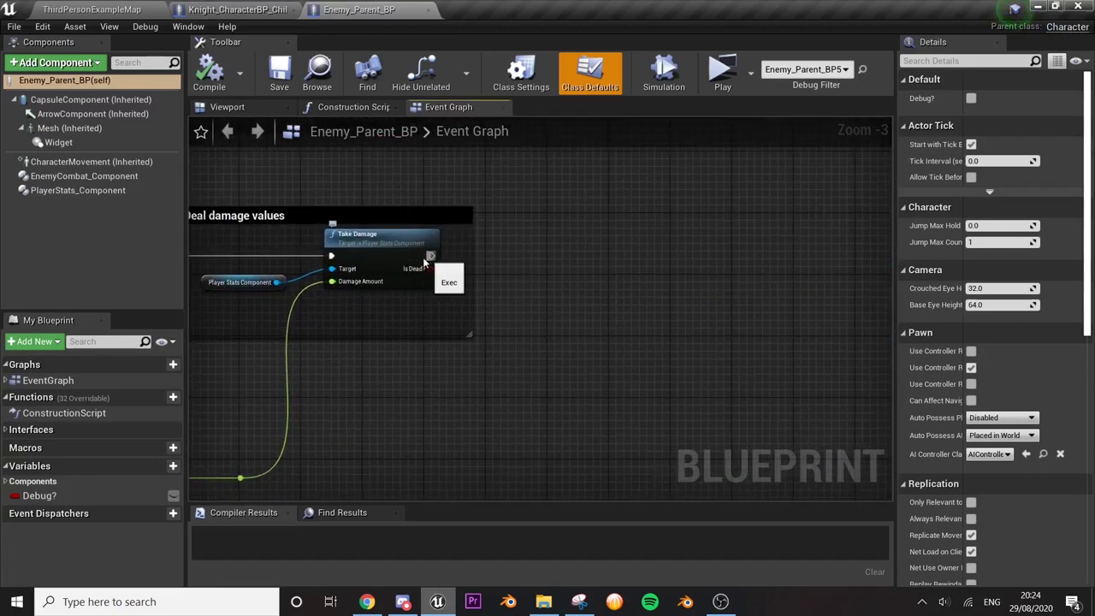
scroll(425, 263, down, 1)
right_drag(451, 320, 567, 293)
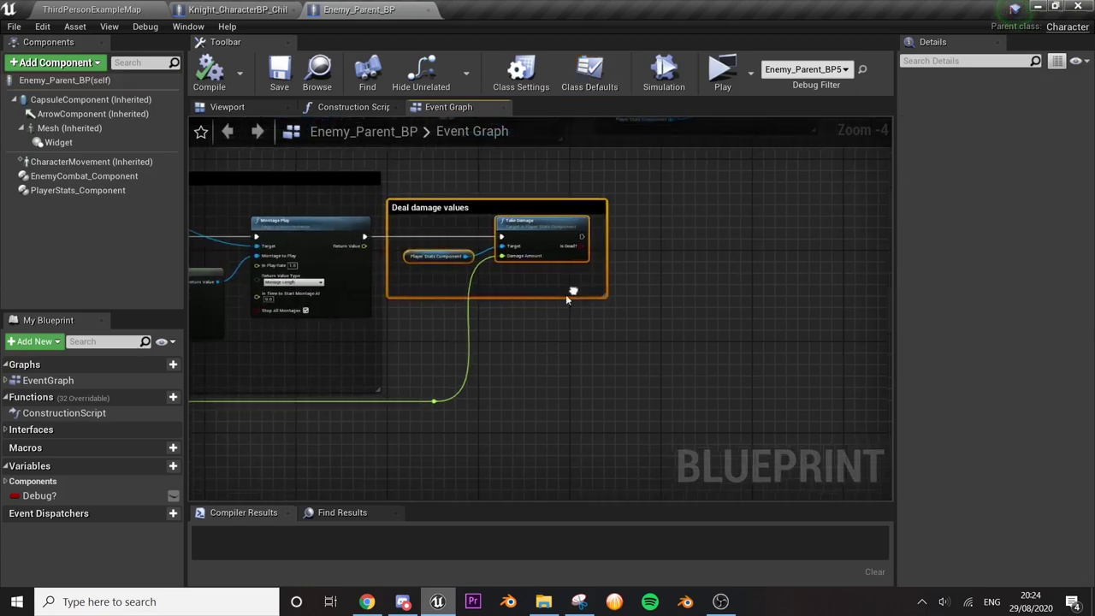
drag(432, 258, 524, 258)
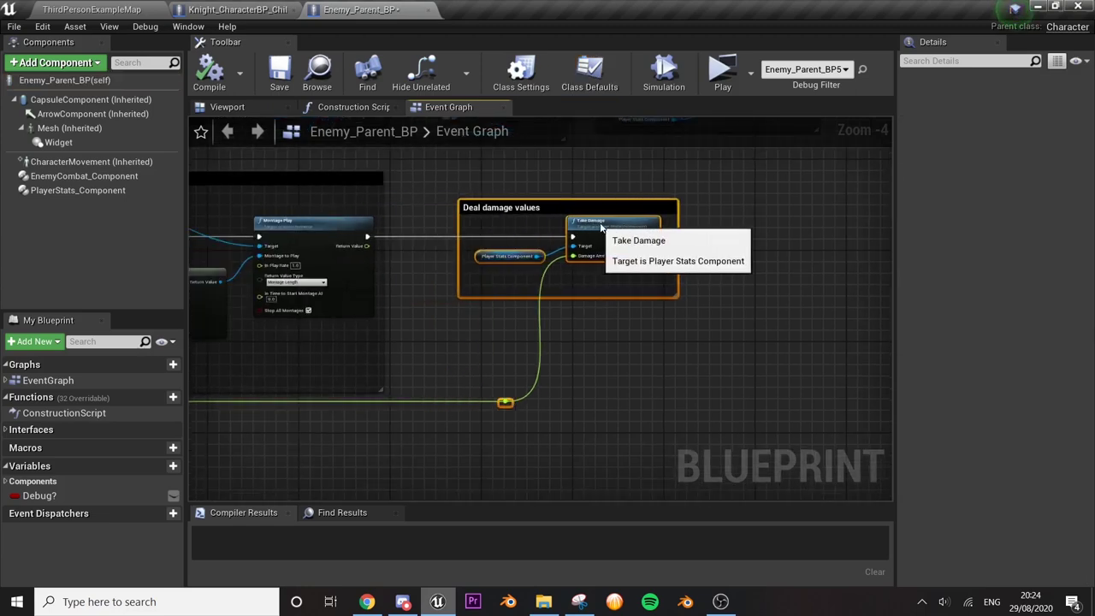
drag(370, 237, 596, 240)
- Wire the Sequence's Then 1 output to a new reroute node
drag(450, 246, 514, 366)
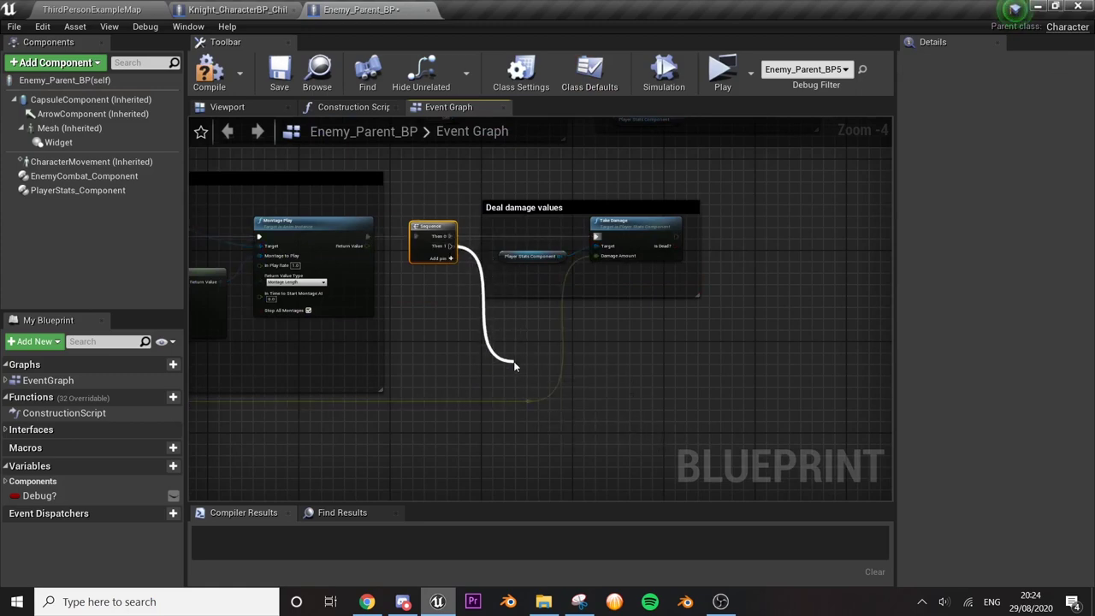
text(rer)
key(Return)
scroll(525, 362, up, 2)
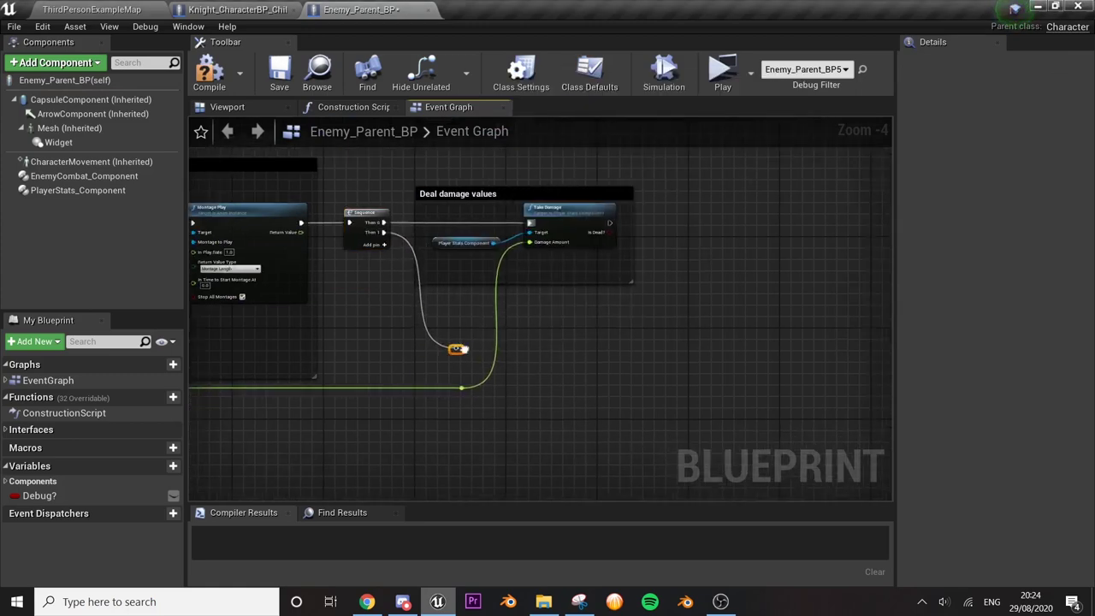
drag(415, 340, 541, 340)
text(add wid)
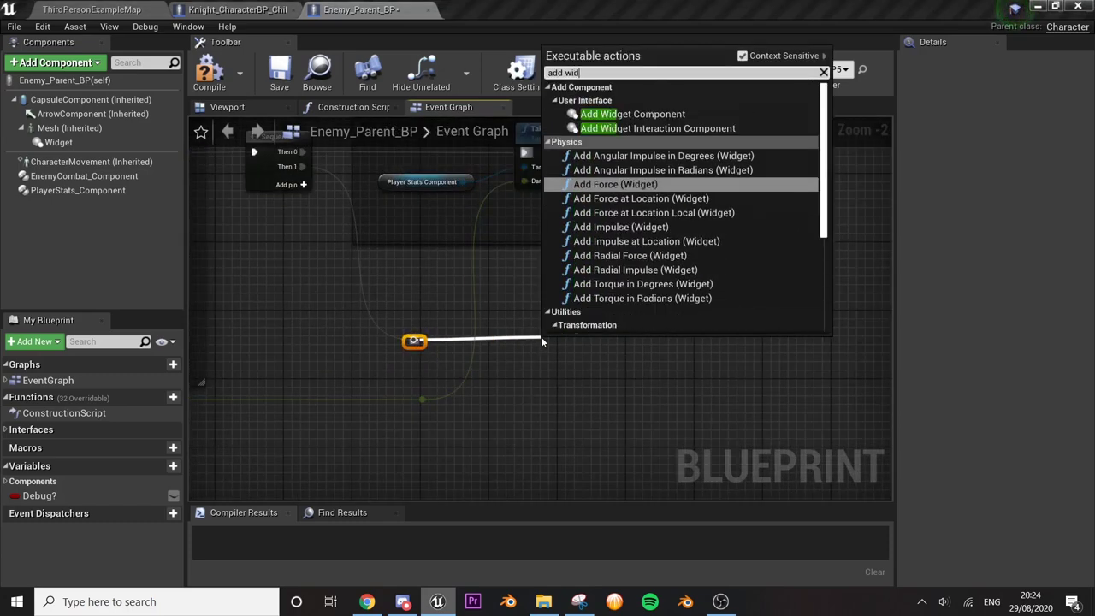
text(get compone)
- Add an Add Widget Component node with a Make Transform feeding Relative Transform
key(Return)
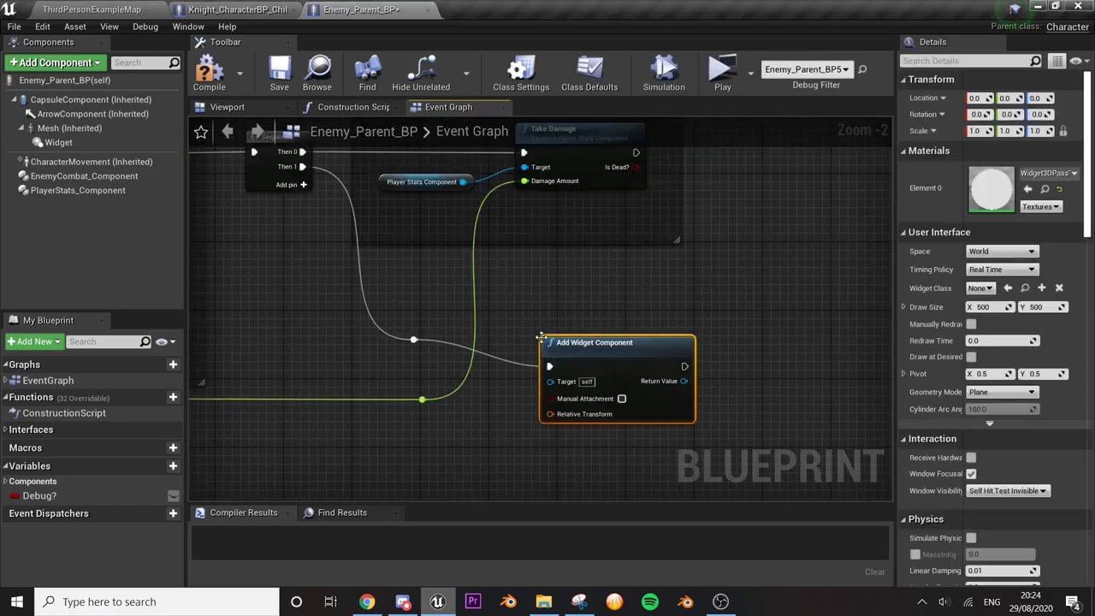
right_drag(615, 403, 501, 338)
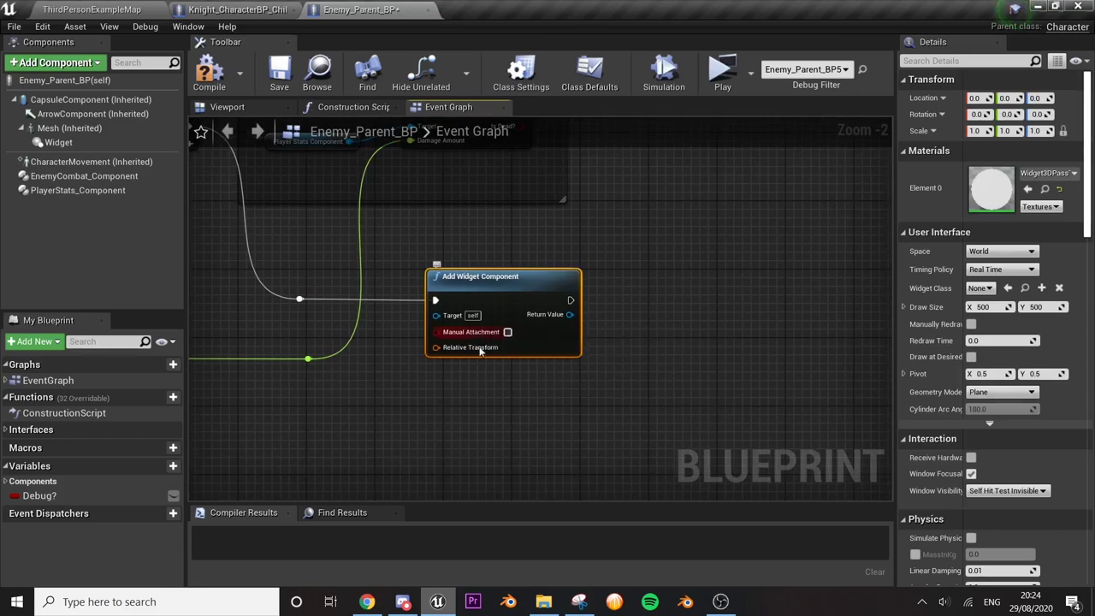
scroll(500, 338, up, 2)
drag(427, 346, 471, 396)
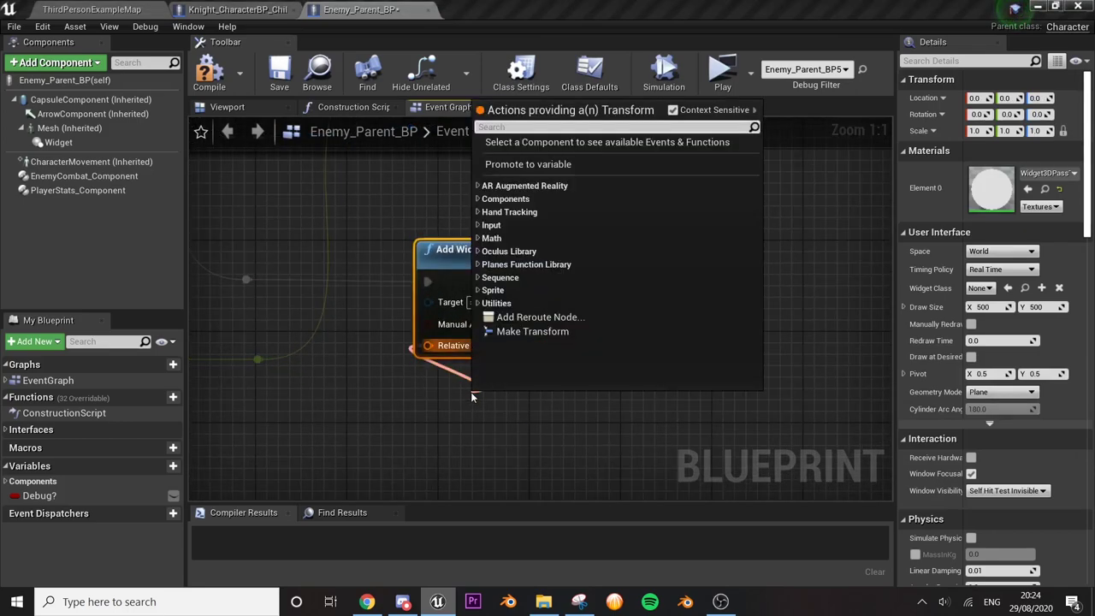
text(re)
click(455, 350)
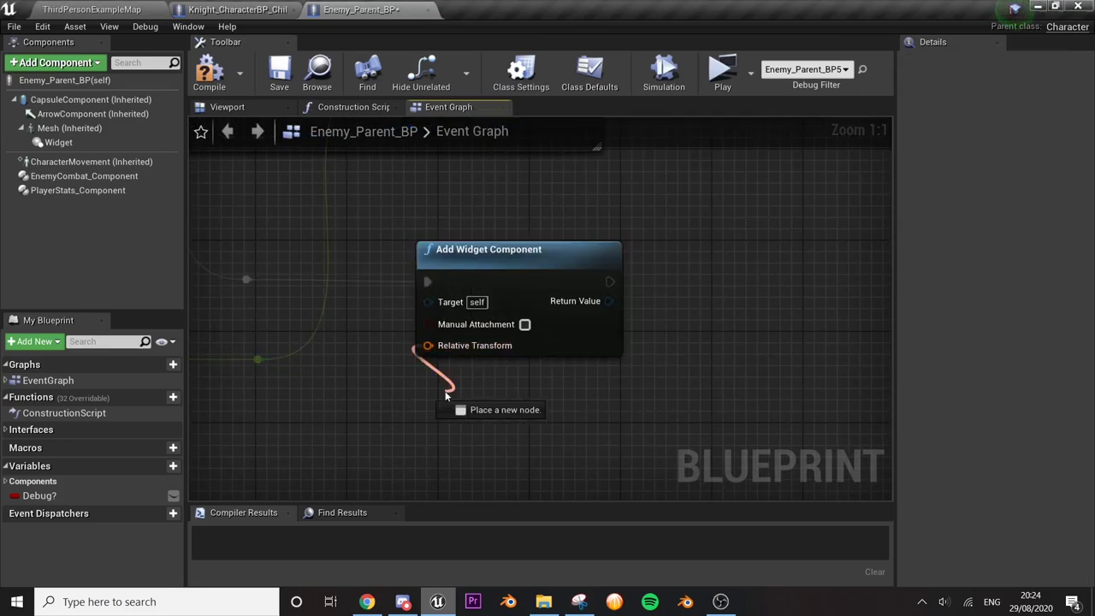
drag(427, 345, 445, 396)
text(make transf)
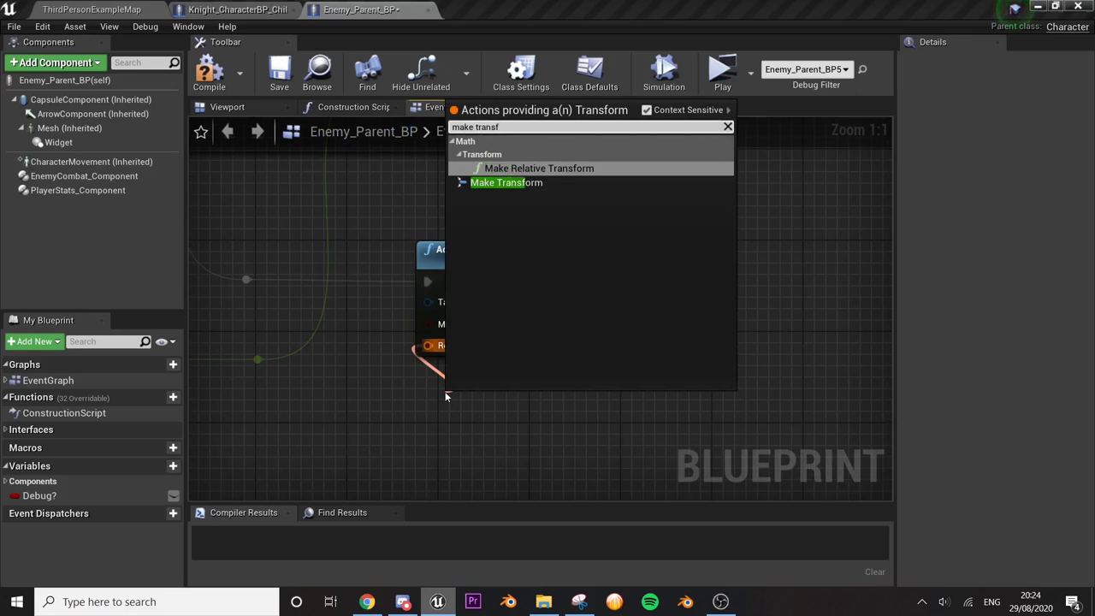
key(Down)
key(Return)
drag(446, 397, 506, 374)
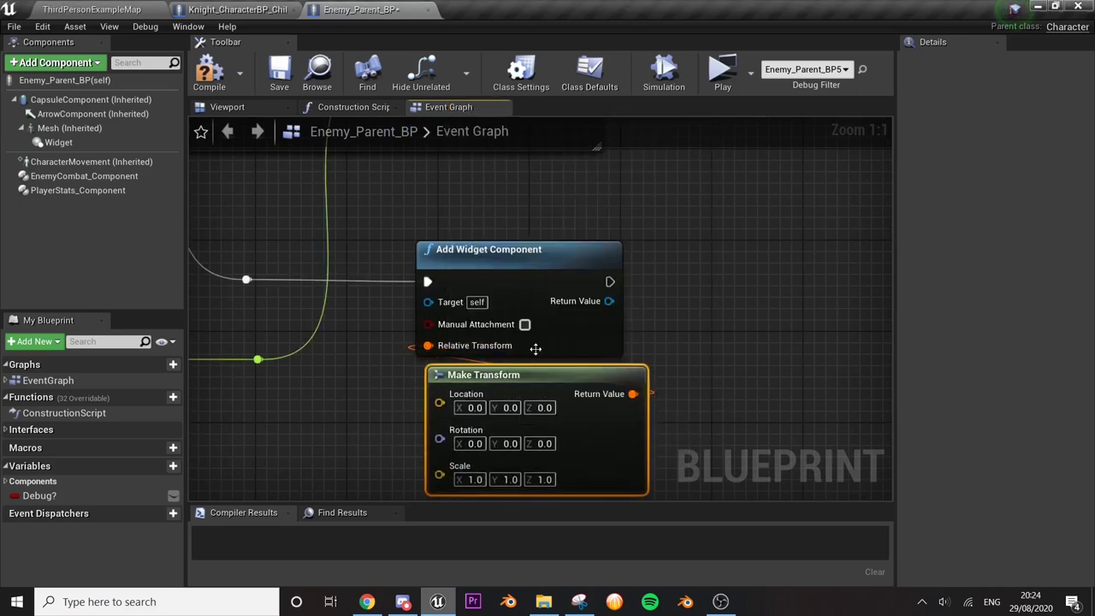
- Set the widget component to Screen space, class FloatingDamage_UI and pivot 0, 0
click(530, 301)
right_drag(639, 253, 526, 248)
click(1000, 250)
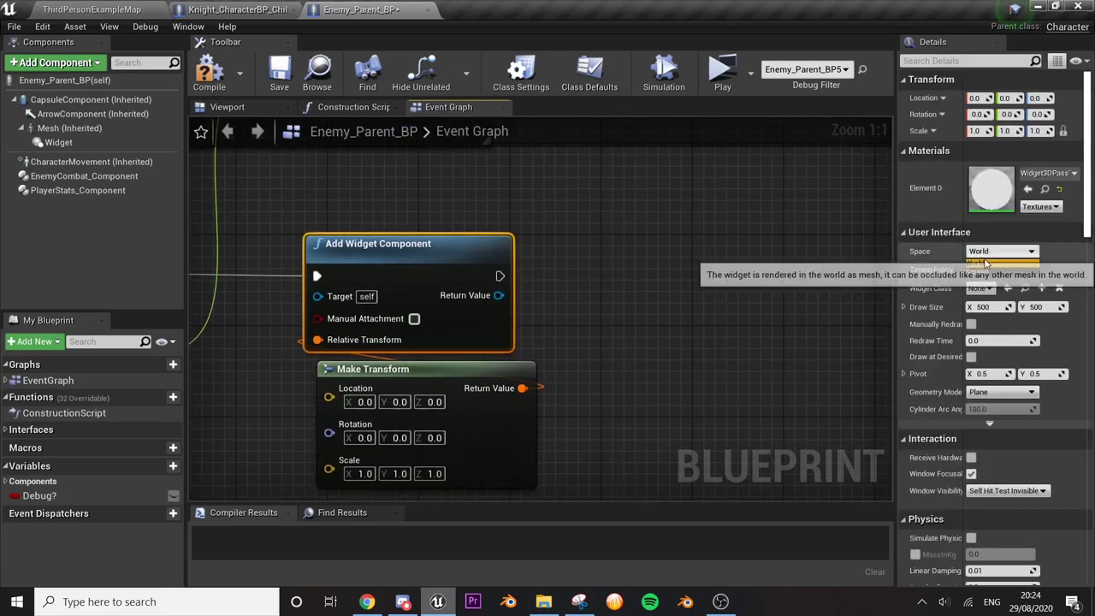
click(983, 285)
click(981, 288)
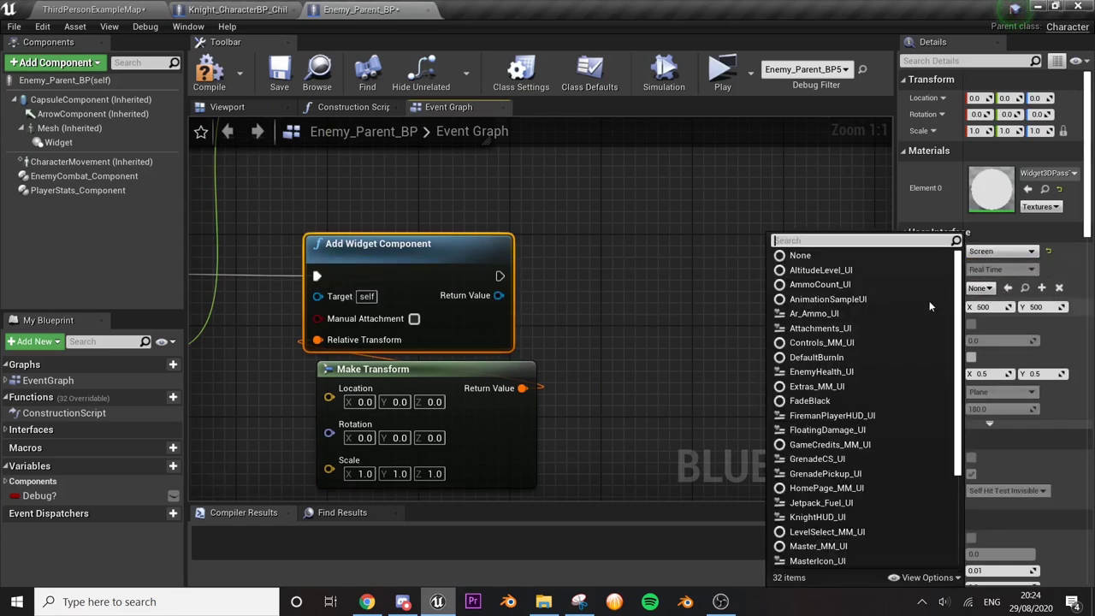
text(float)
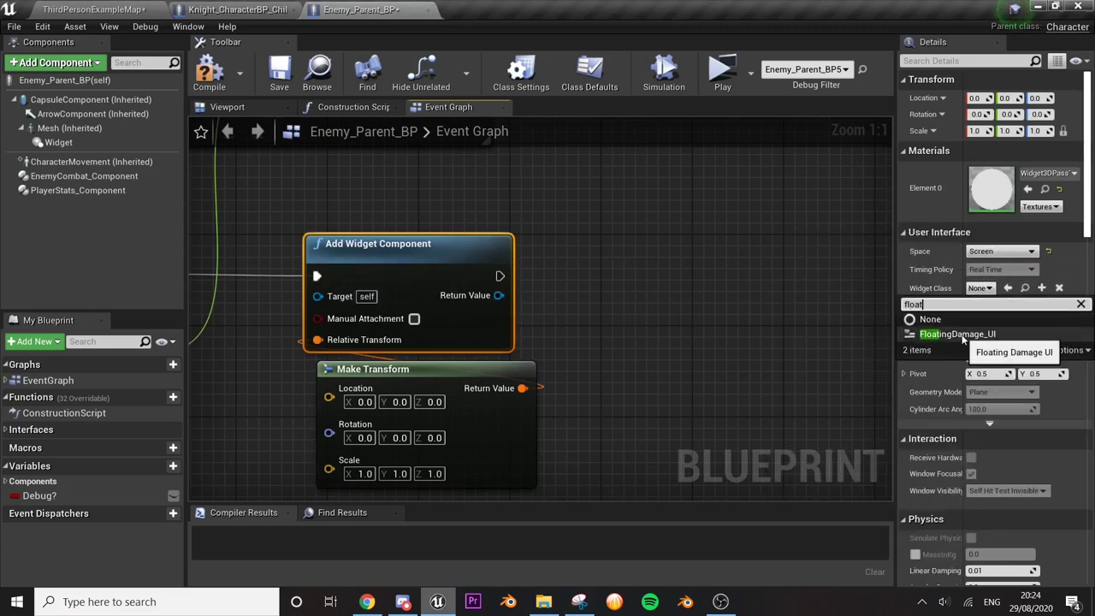
click(958, 334)
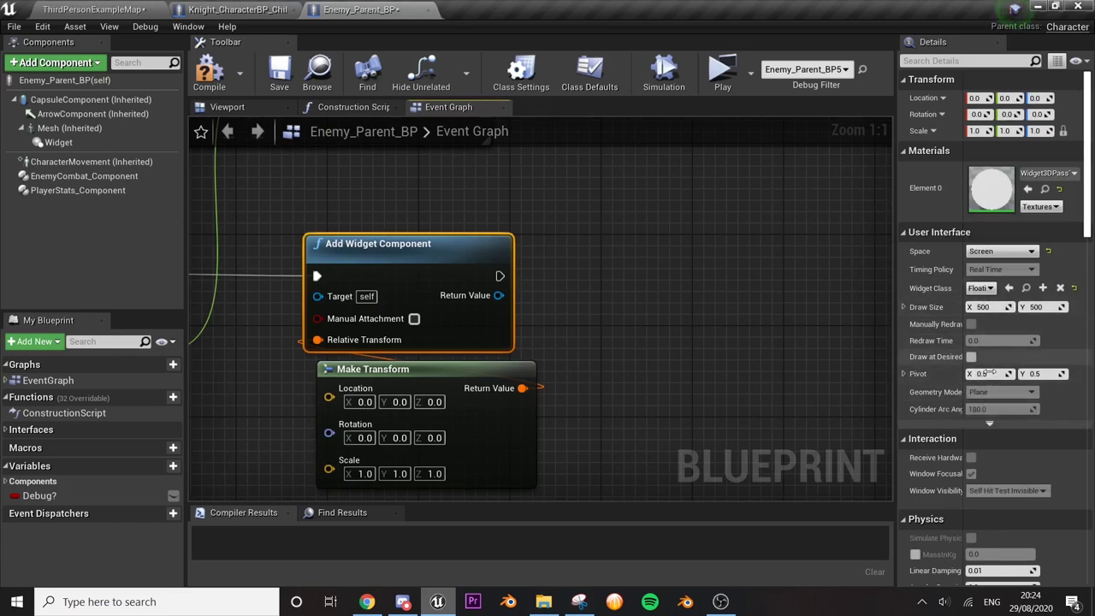
click(983, 374)
text(0)
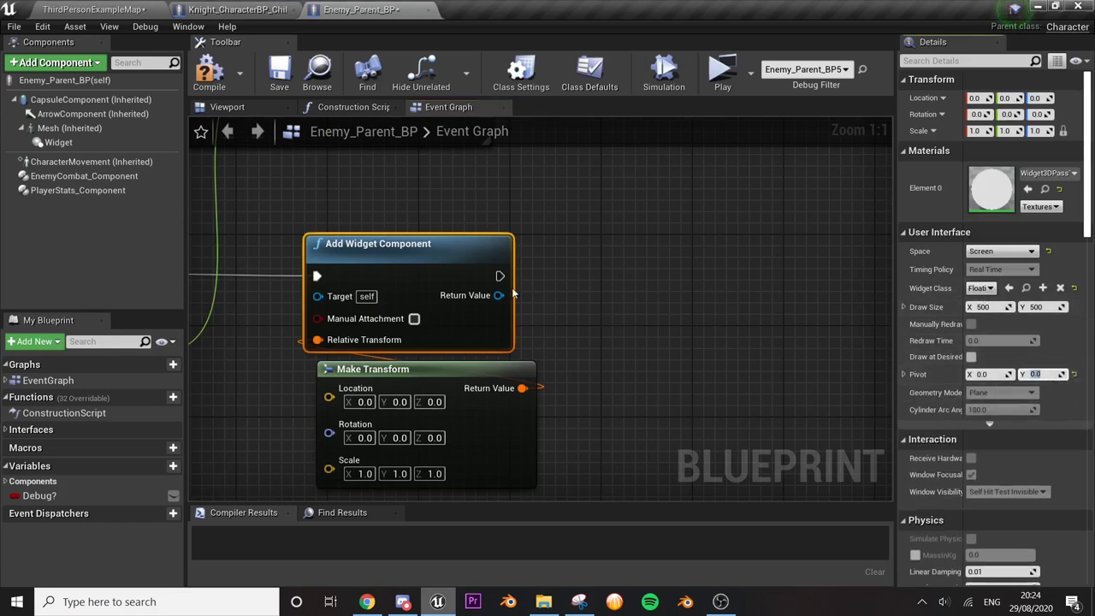
drag(498, 295, 583, 297)
text(set loc)
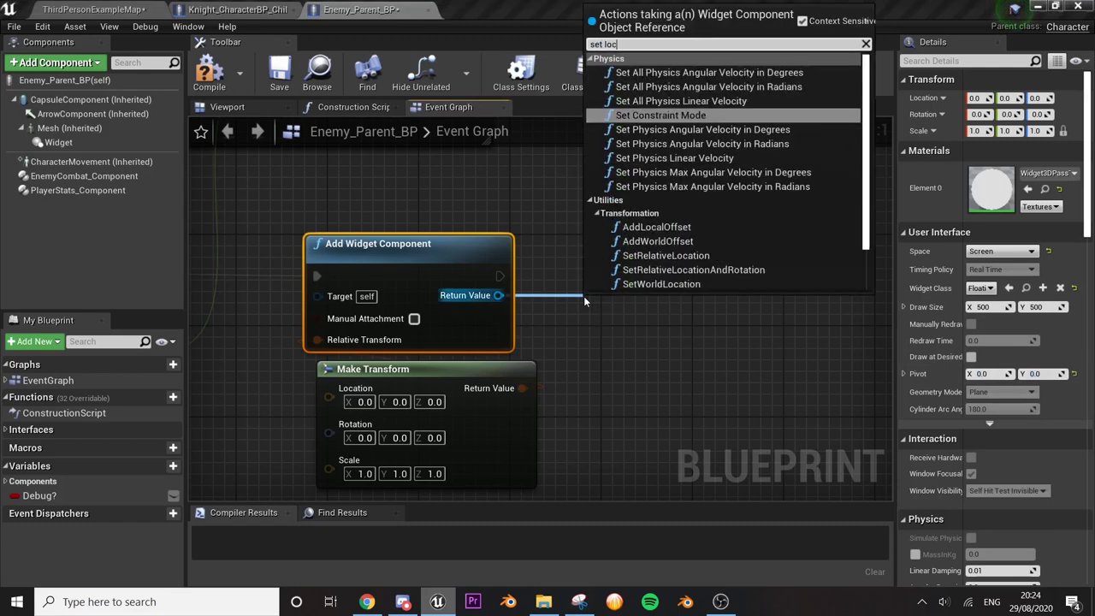
text(ation)
- Add a SetWorldLocation node for the newly added widget
key(Down)
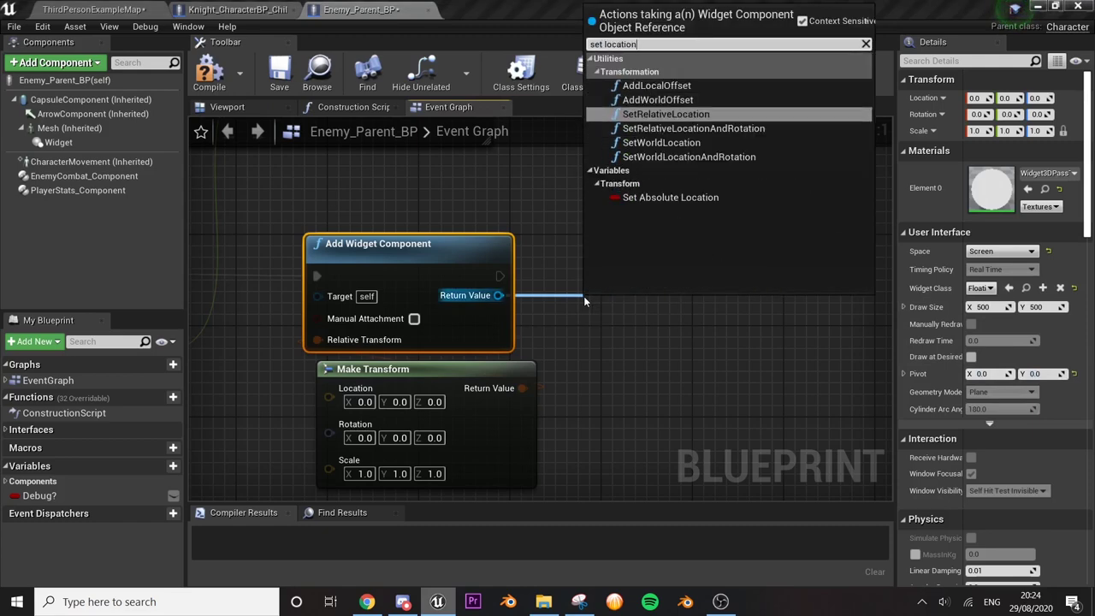
key(Down)
key(Down)
key(Return)
right_drag(630, 320, 512, 301)
drag(512, 301, 583, 245)
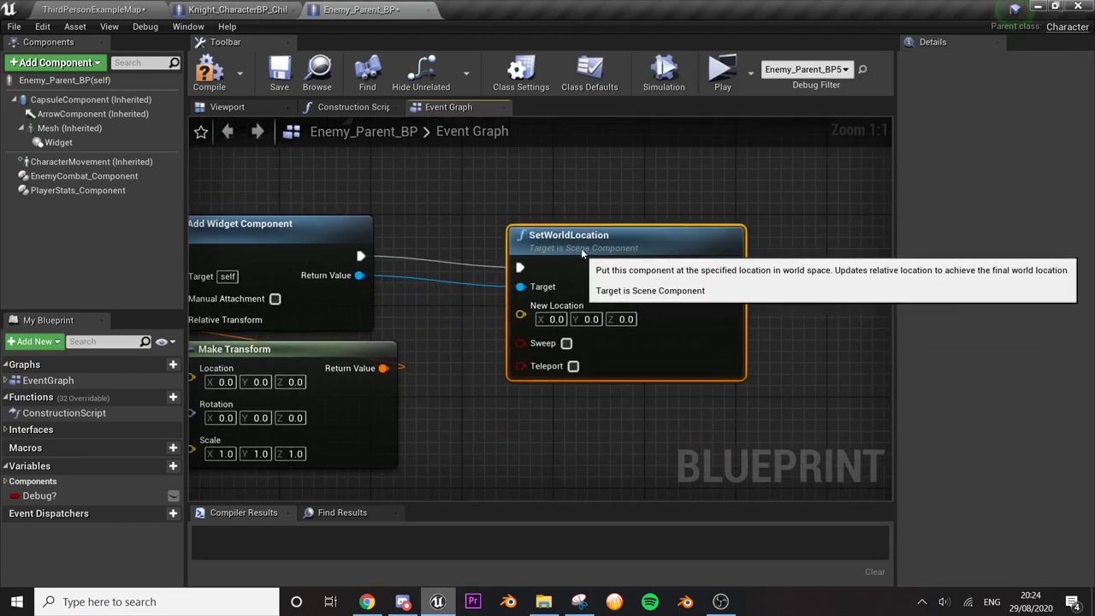
- Feed the Widget component's GetWorldLocation plus a vector offset into SetWorldLocation's New Location
drag(58, 142, 237, 173)
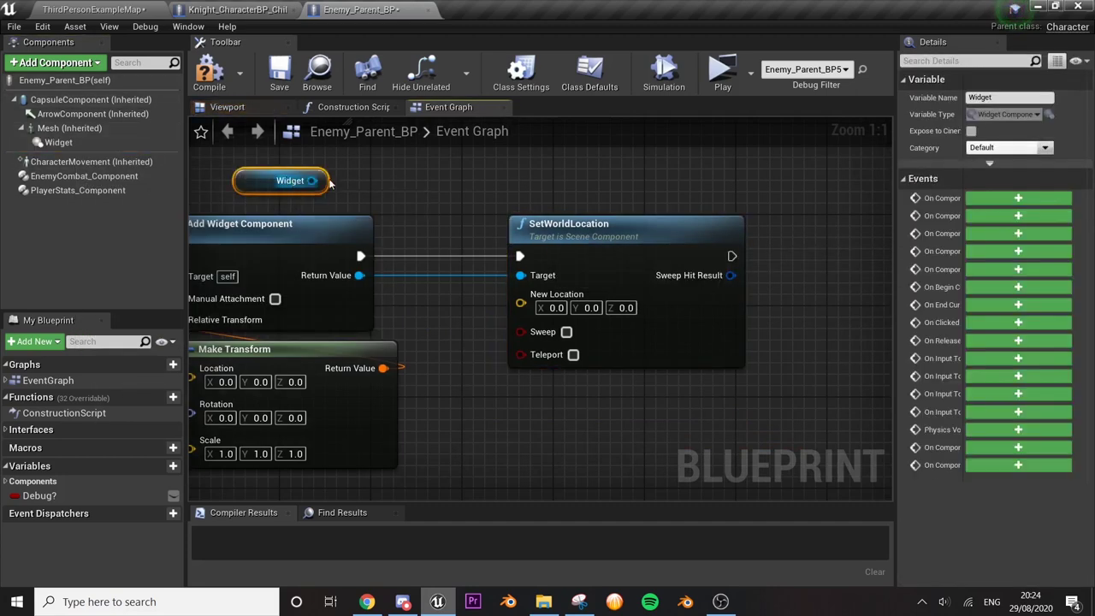
drag(311, 180, 385, 177)
text(get world loc)
key(Return)
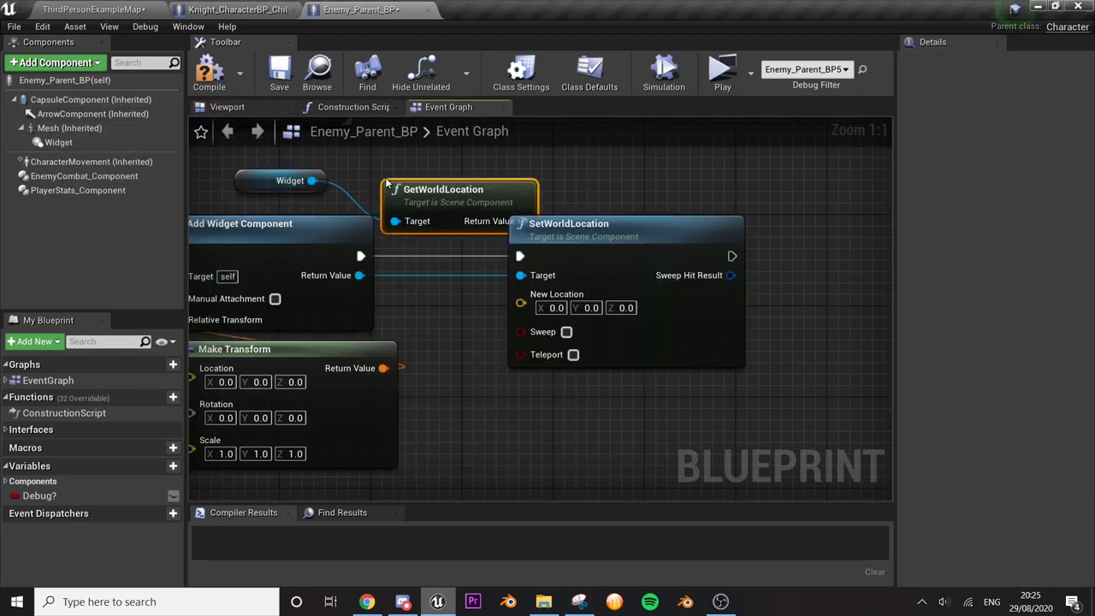
mouse_move(513, 182)
mouse_down()
mouse_move(461, 218)
mouse_move(376, 445)
mouse_up()
scroll(394, 196, down, 1)
scroll(477, 243, down, 1)
drag(451, 449, 511, 445)
text(+)
key(Down)
key(Return)
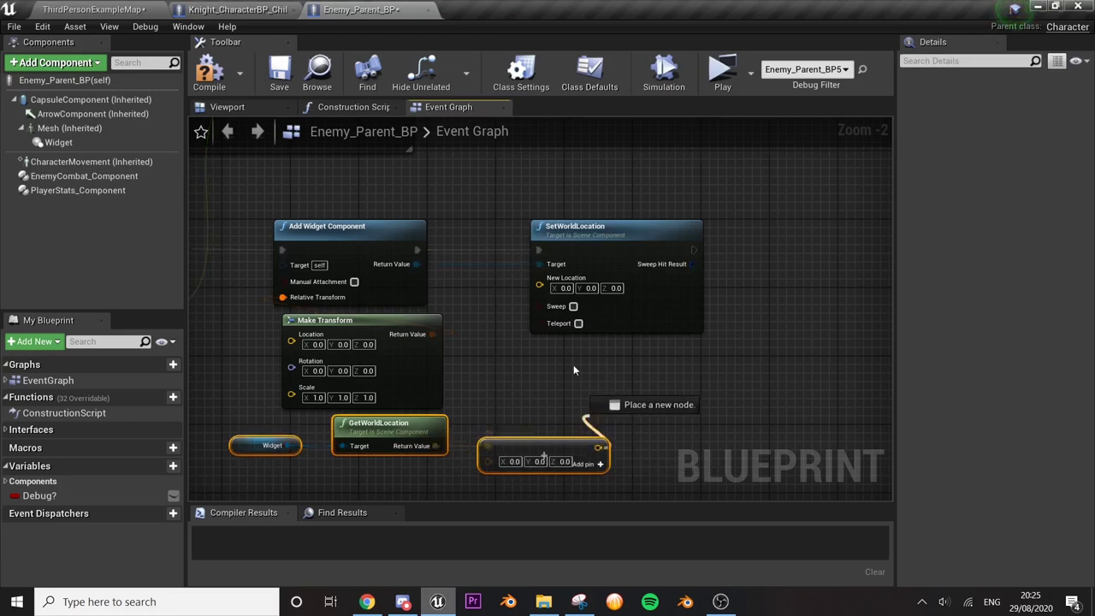
drag(598, 444, 540, 285)
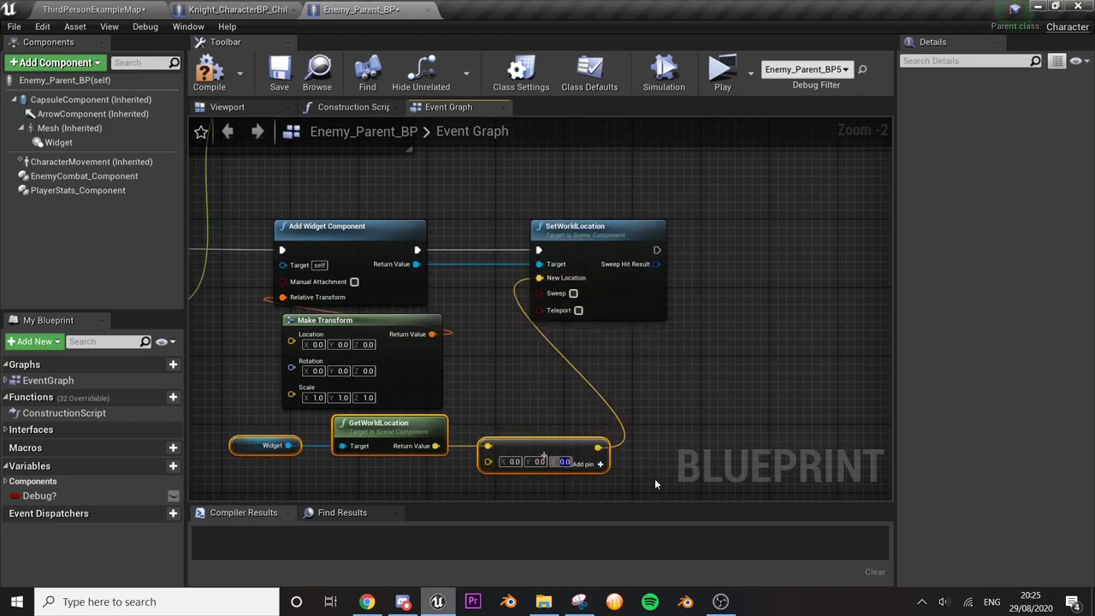
- Add a Get User Widget Object node from the widget's Return Value
scroll(543, 334, down, 3)
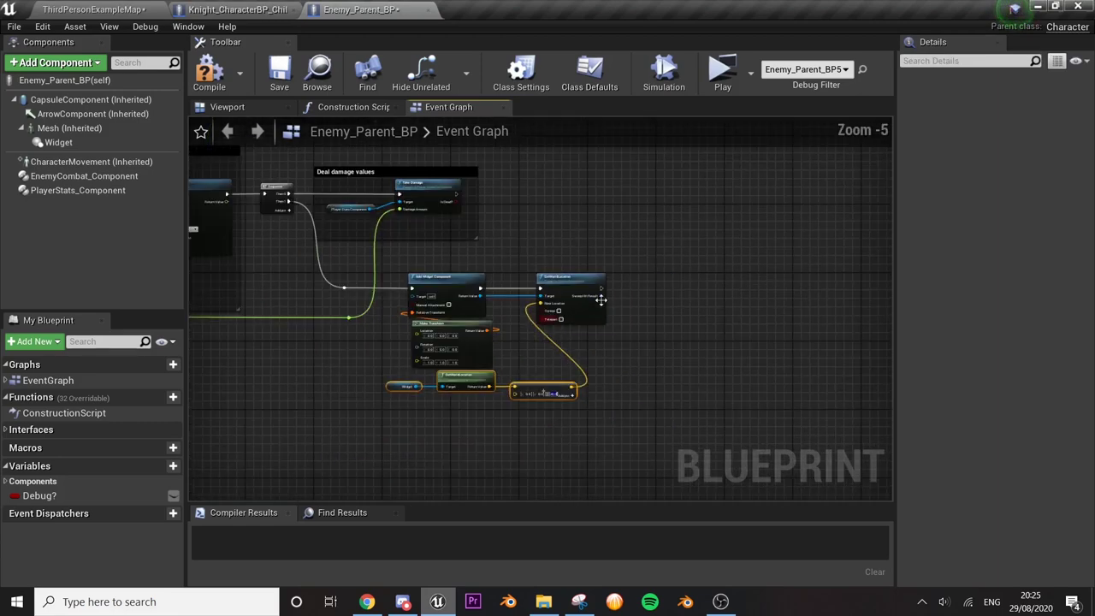
scroll(601, 299, up, 2)
right_drag(601, 299, 467, 299)
scroll(467, 300, up, 1)
mouse_move(226, 297)
mouse_down()
mouse_move(312, 233)
mouse_move(373, 209)
mouse_up()
text(get user wid)
key(Return)
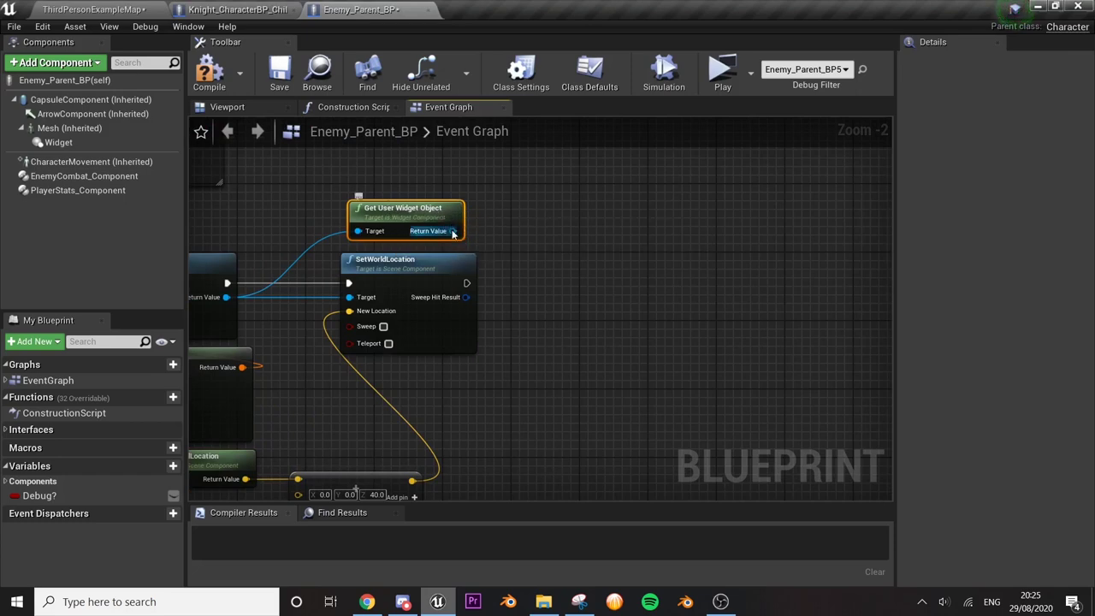
- Cast the user widget object to FloatingDamage_UI, running after SetWorldLocation
drag(452, 231, 519, 231)
text(cast to floa)
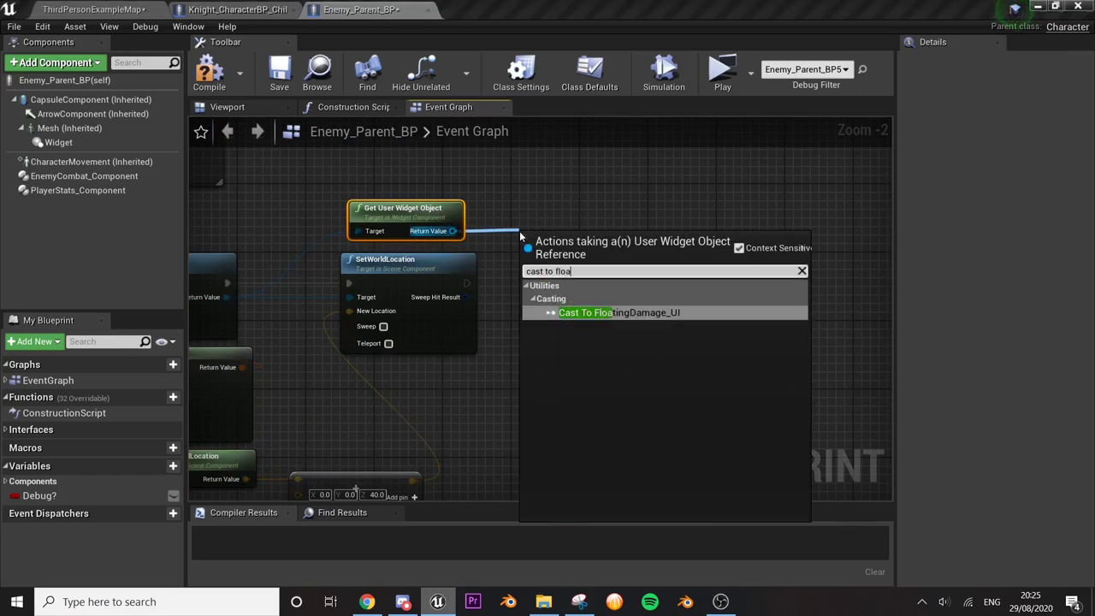
key(Return)
drag(467, 283, 555, 267)
- Add a Play Animation node from the cast's FloatingDamage_UI output
drag(615, 311, 689, 312)
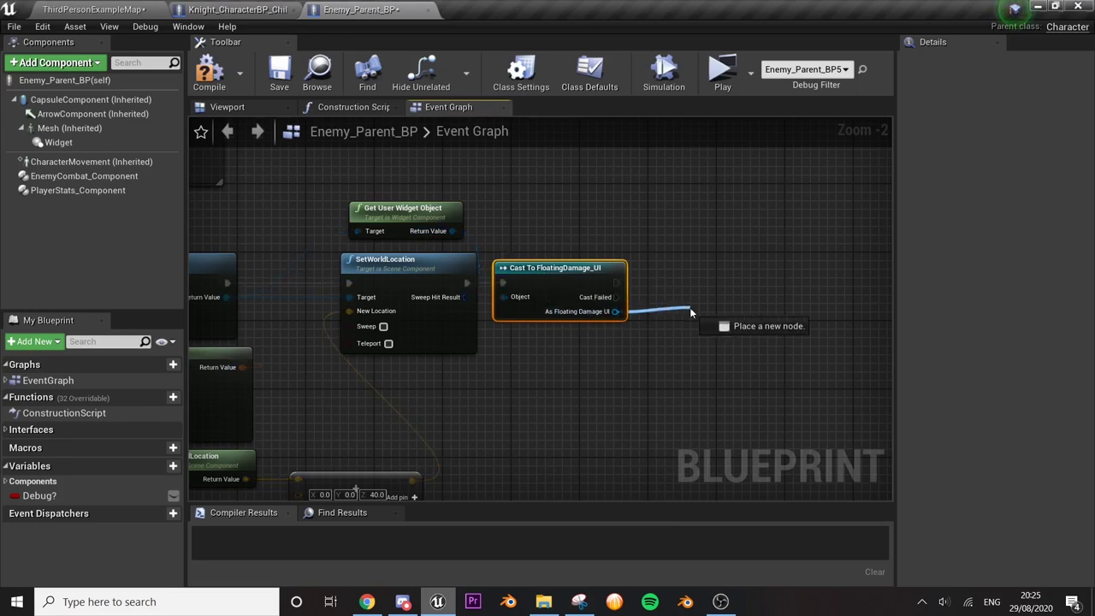
text(play animation)
key(Escape)
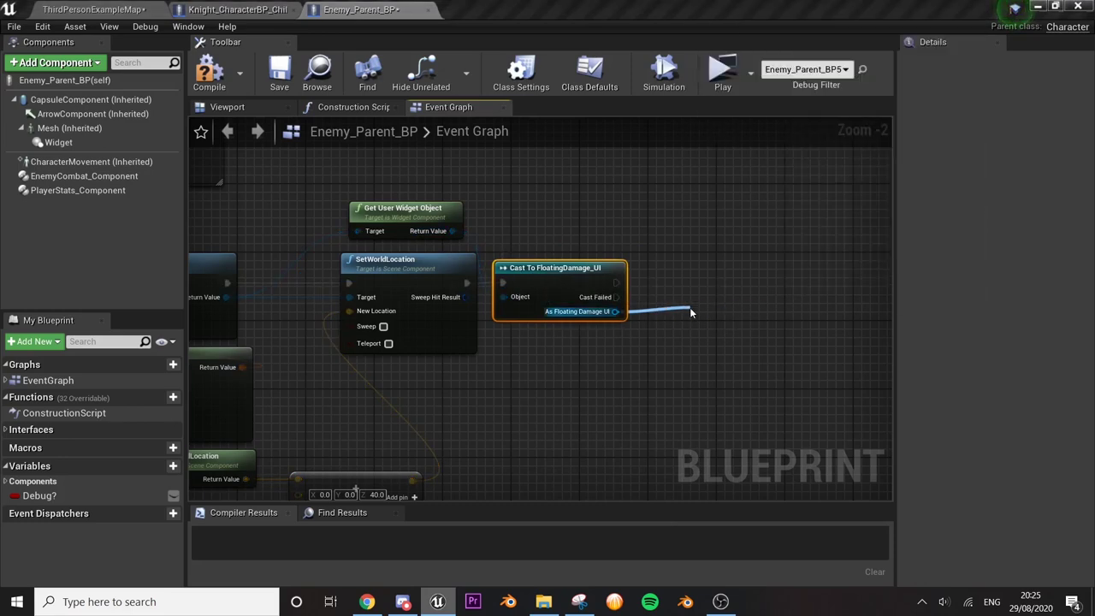
click(710, 314)
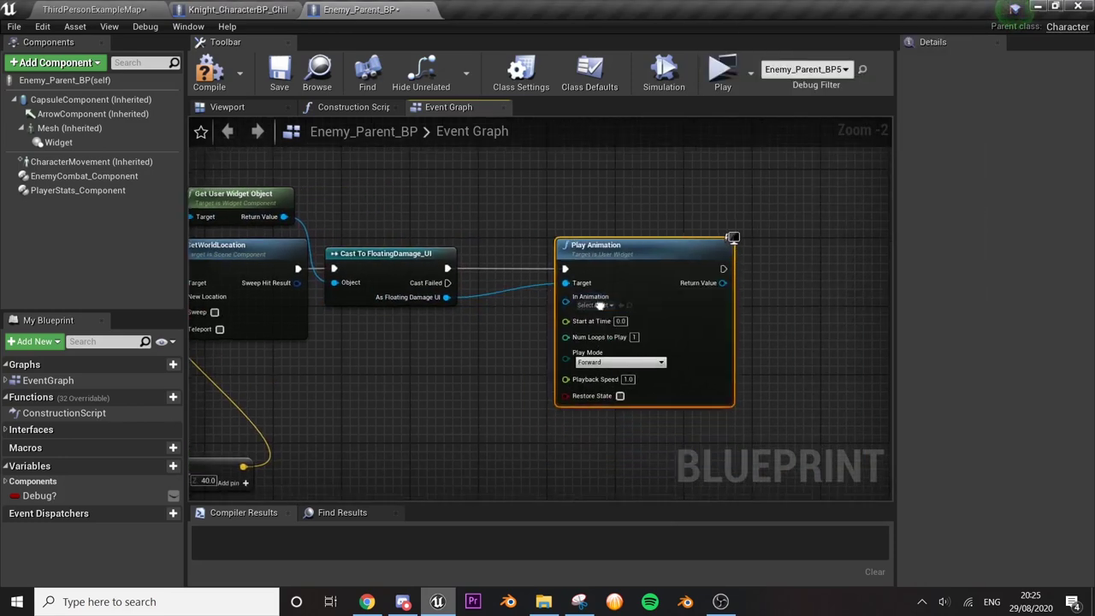
- Feed a FloatAnimation getter into Play Animation, connect its Target, and tidy the nodes
drag(381, 287, 409, 306)
text(floa)
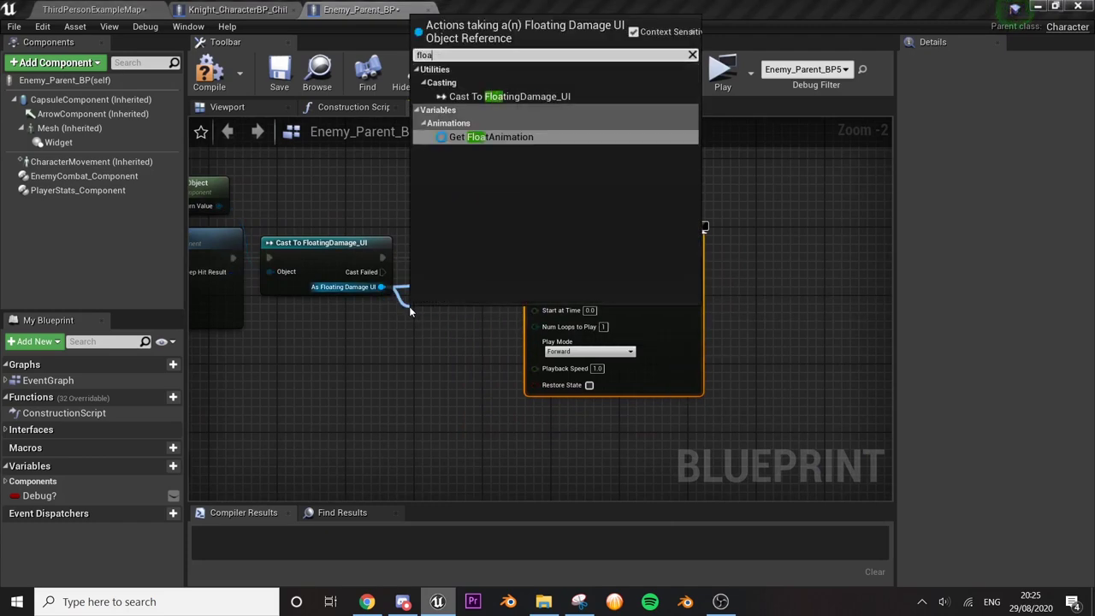
text(tanim)
key(Return)
drag(511, 313, 535, 286)
drag(528, 258, 604, 259)
drag(382, 286, 611, 272)
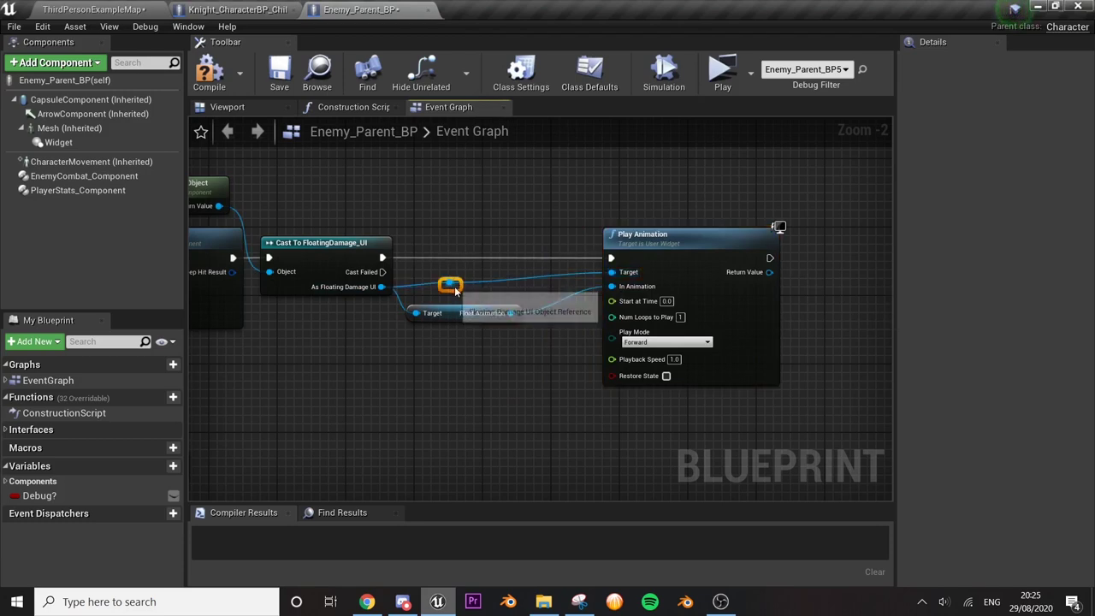
drag(456, 291, 542, 297)
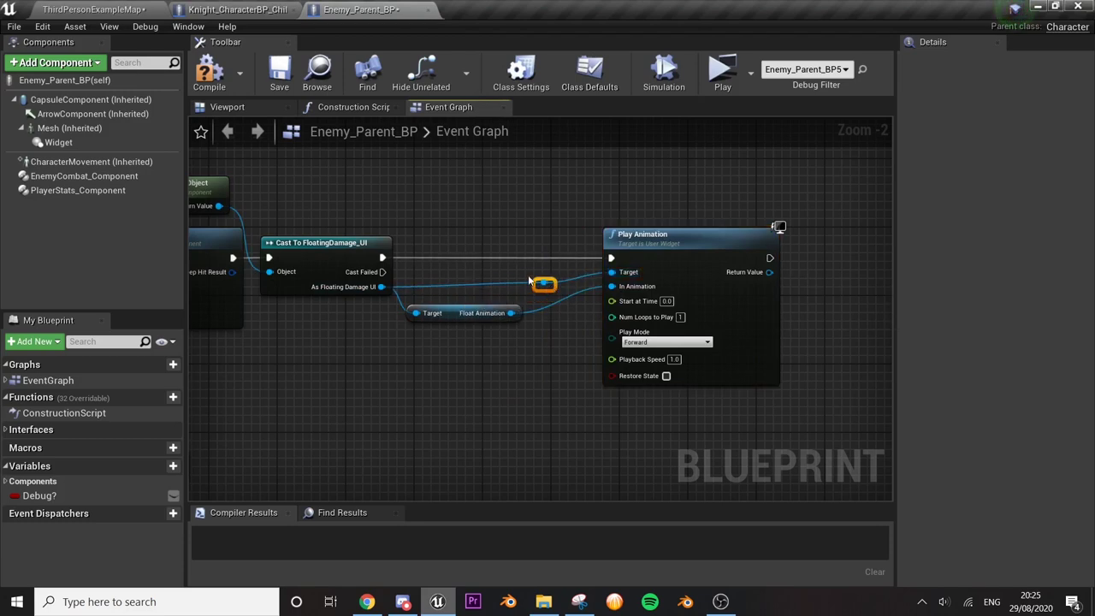
drag(619, 286, 619, 295)
scroll(497, 276, down, 1)
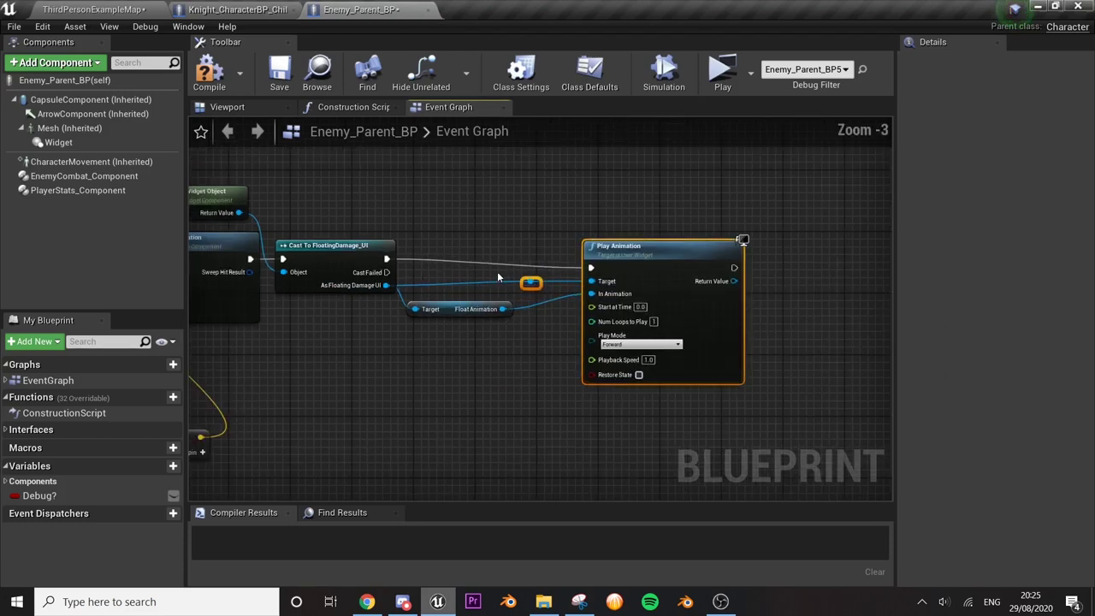
- Search for text actions from the cast output, then dismiss the search and compile Enemy_Parent_BP
mouse_move(590, 280)
mouse_down()
mouse_move(387, 285)
mouse_move(409, 334)
mouse_up()
text(set te)
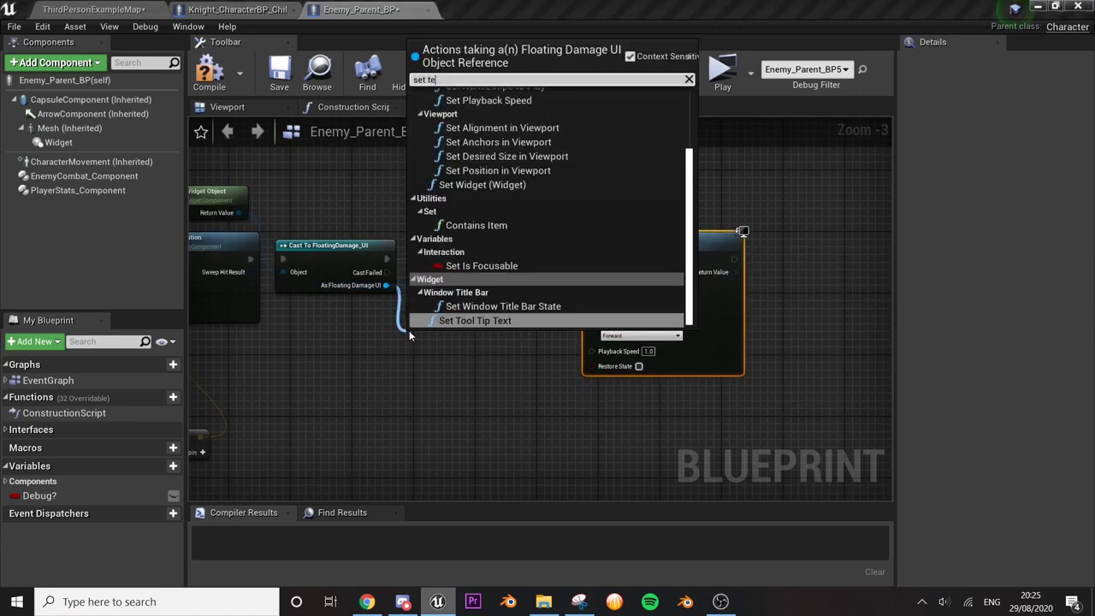
text(xt)
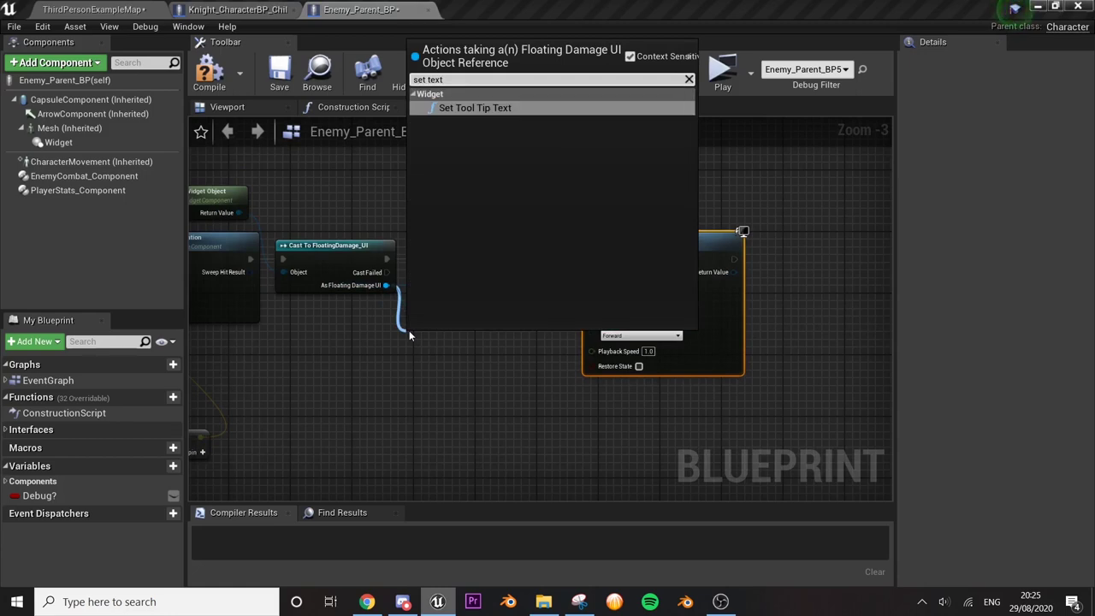
key(BackSpace)
key(BackSpace)
key(BackSpace)
key(BackSpace)
key(BackSpace)
key(BackSpace)
text(get tex)
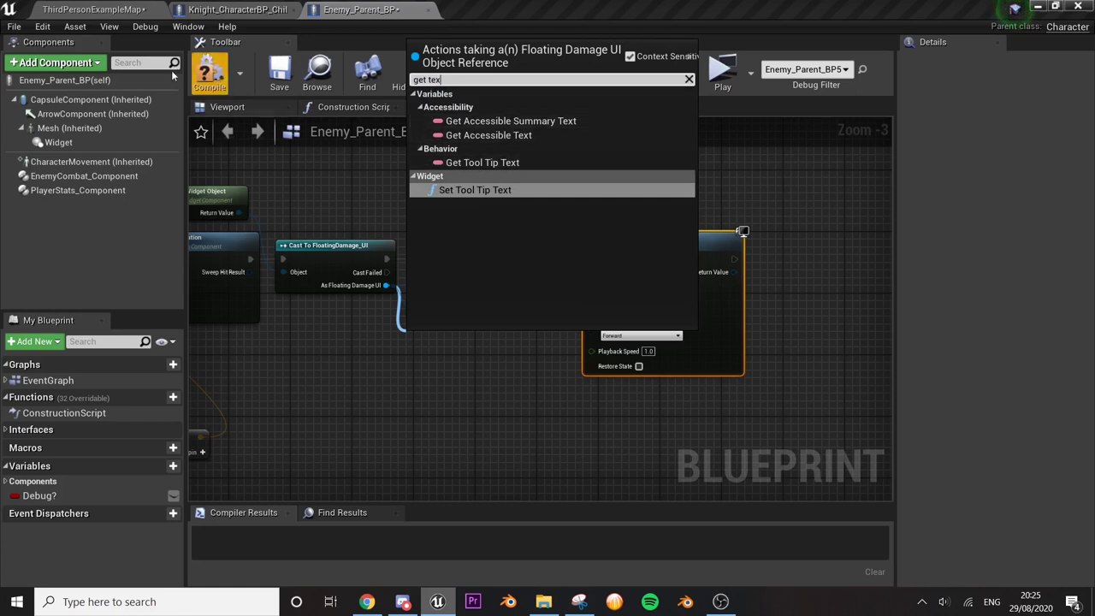
click(208, 74)
click(209, 74)
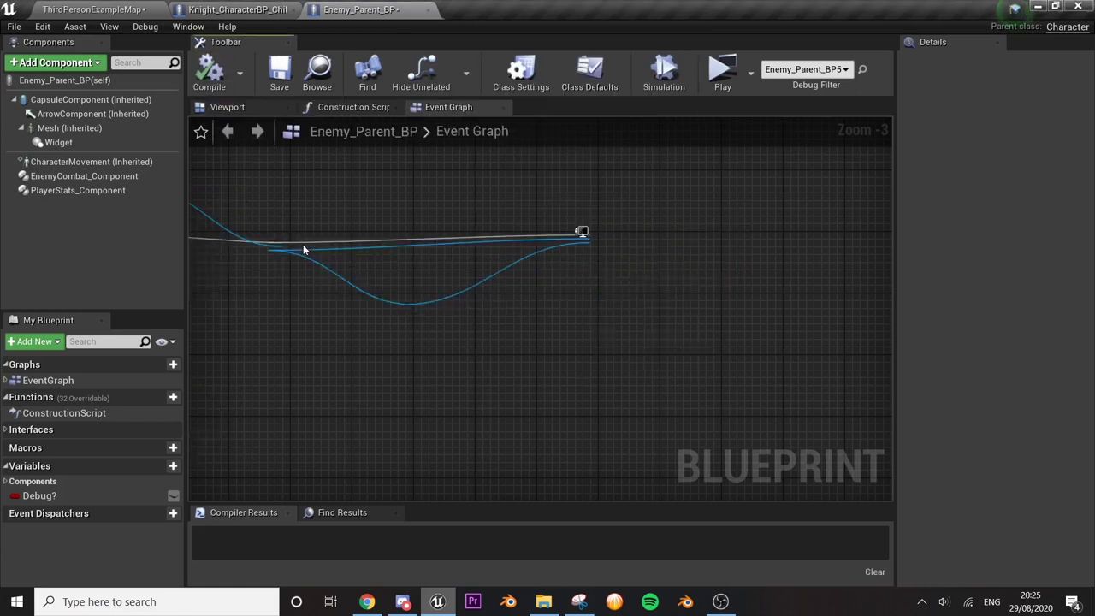
click(115, 7)
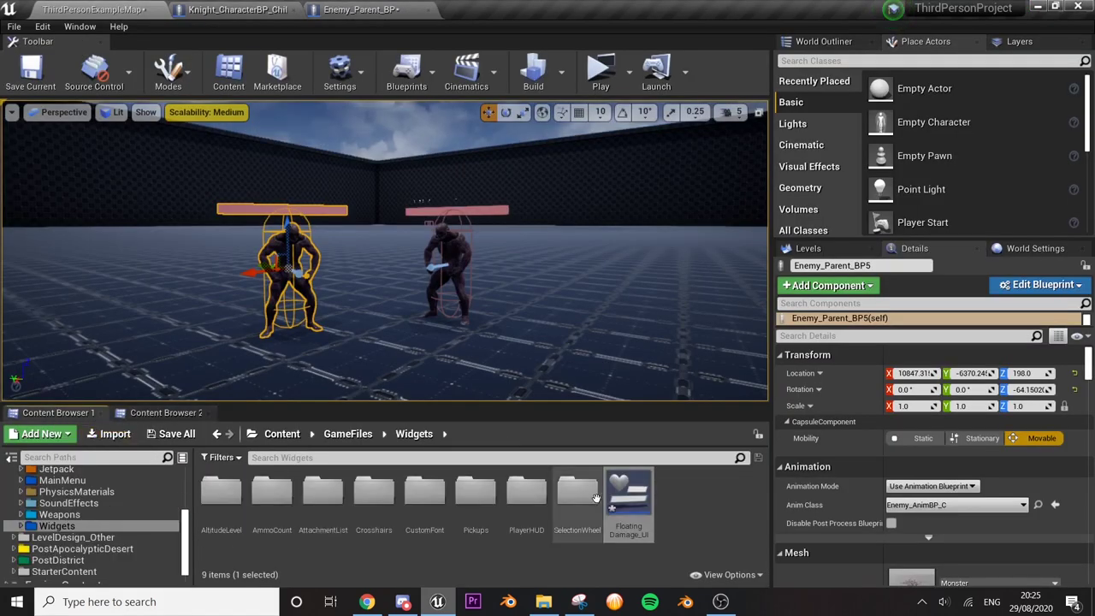
double_click(625, 503)
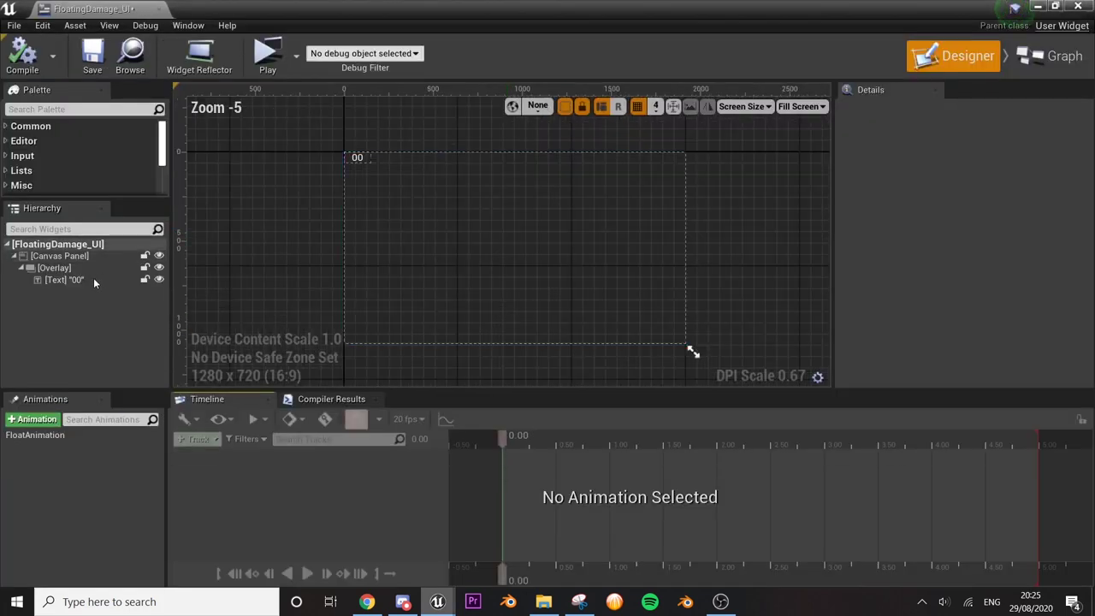
click(93, 278)
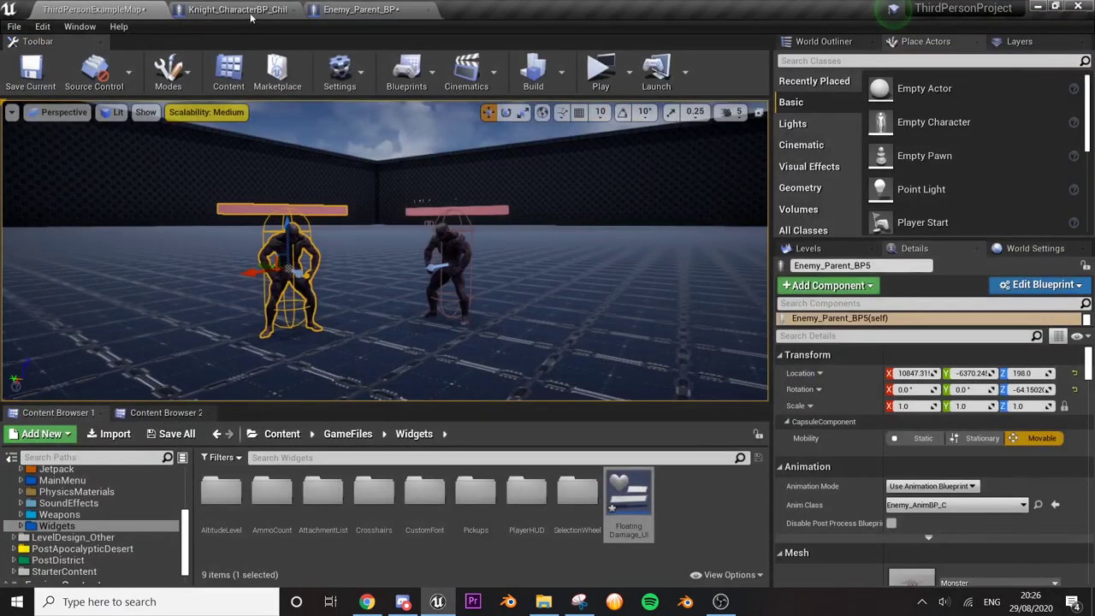
- Add a Get Text getter from the cast's FloatingDamage_UI output, deleting a mistaken SET Text node
click(359, 7)
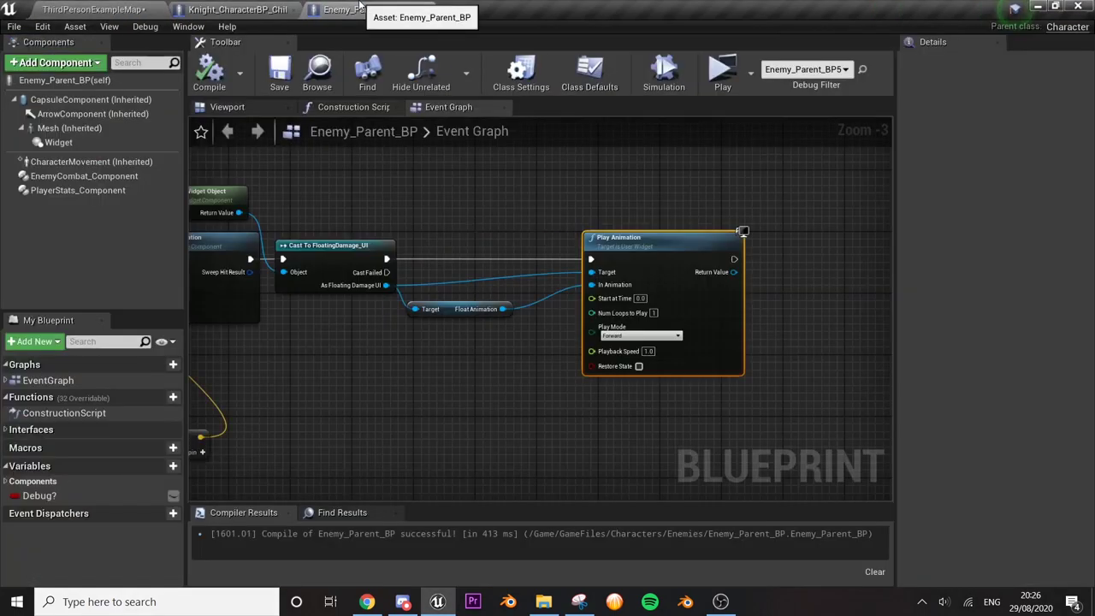
drag(386, 285, 438, 257)
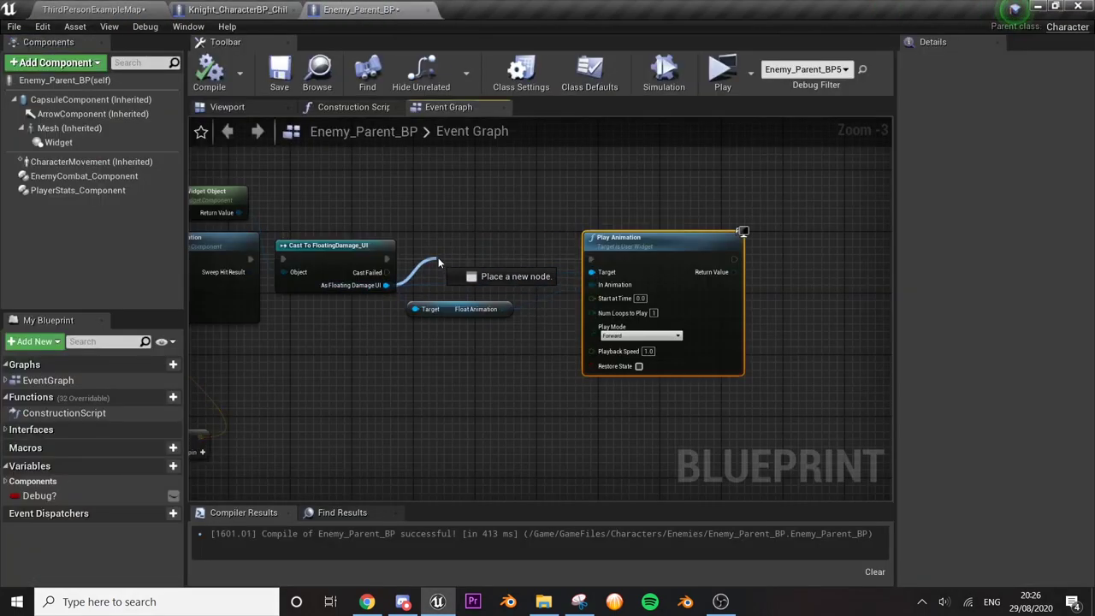
text(set text)
key(Return)
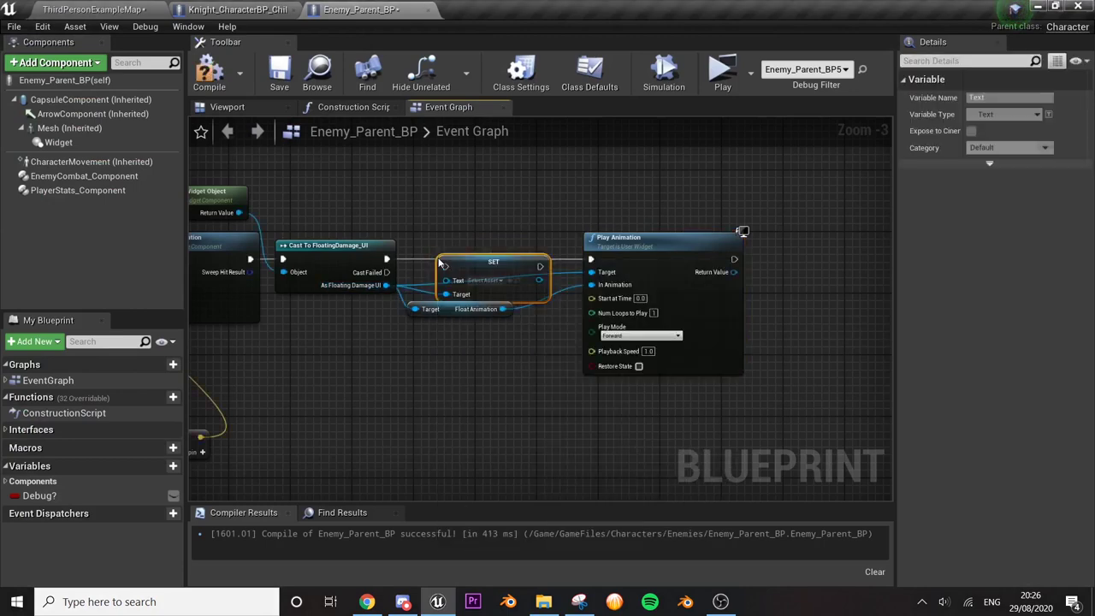
key(Delete)
drag(386, 285, 397, 350)
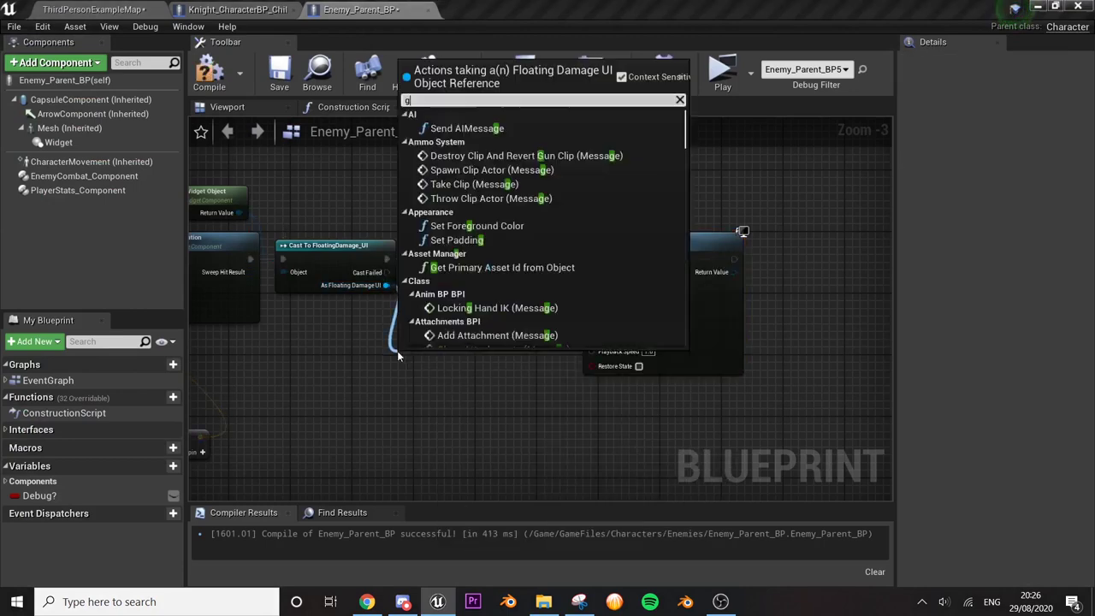
text(get text)
key(Return)
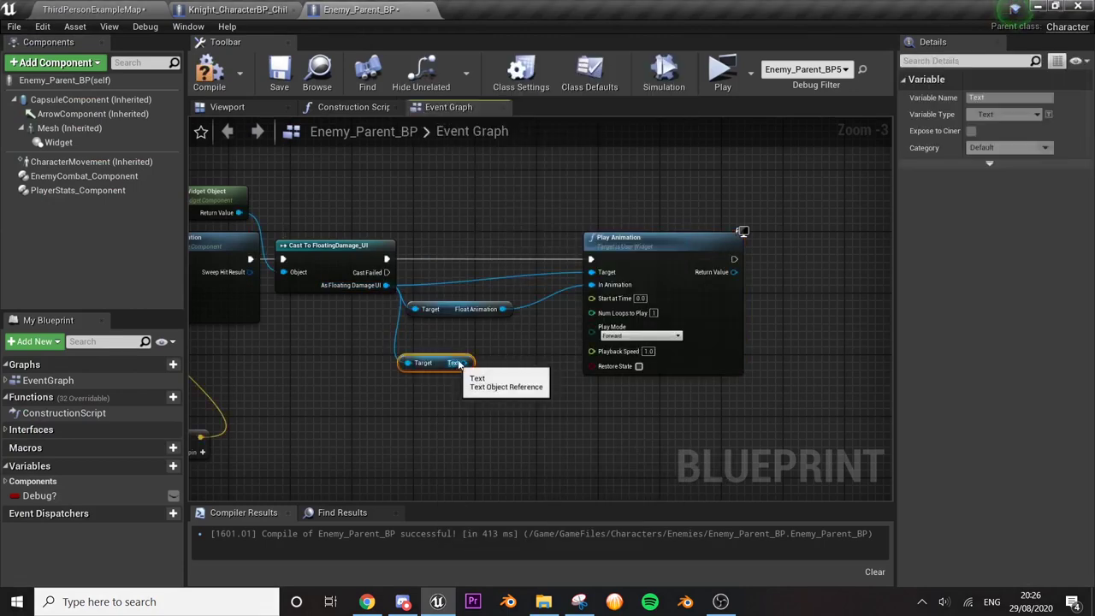
- Add SetText (Text) on the Text getter and wire it to run before Play Animation
drag(462, 363, 489, 281)
text(set text)
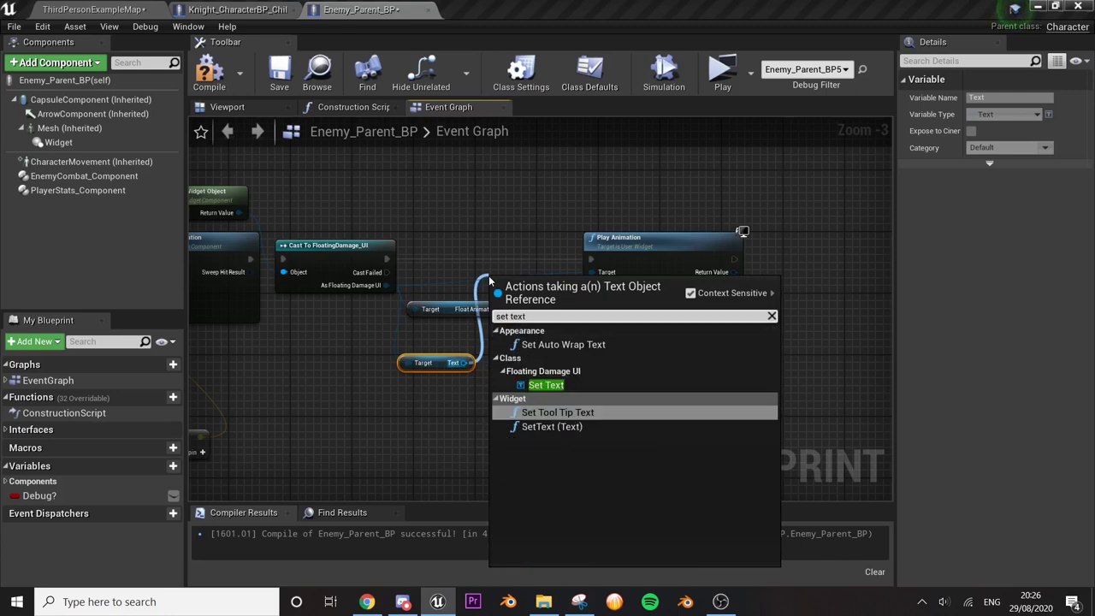
click(552, 426)
scroll(514, 295, up, 3)
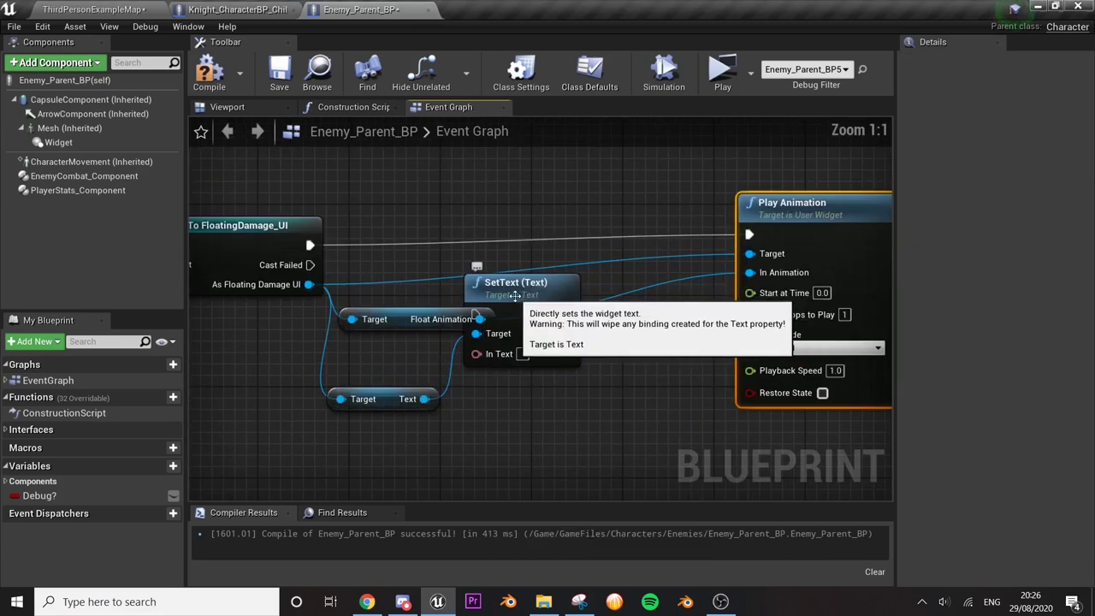
mouse_move(514, 295)
mouse_down()
mouse_move(514, 261)
mouse_move(335, 256)
mouse_up()
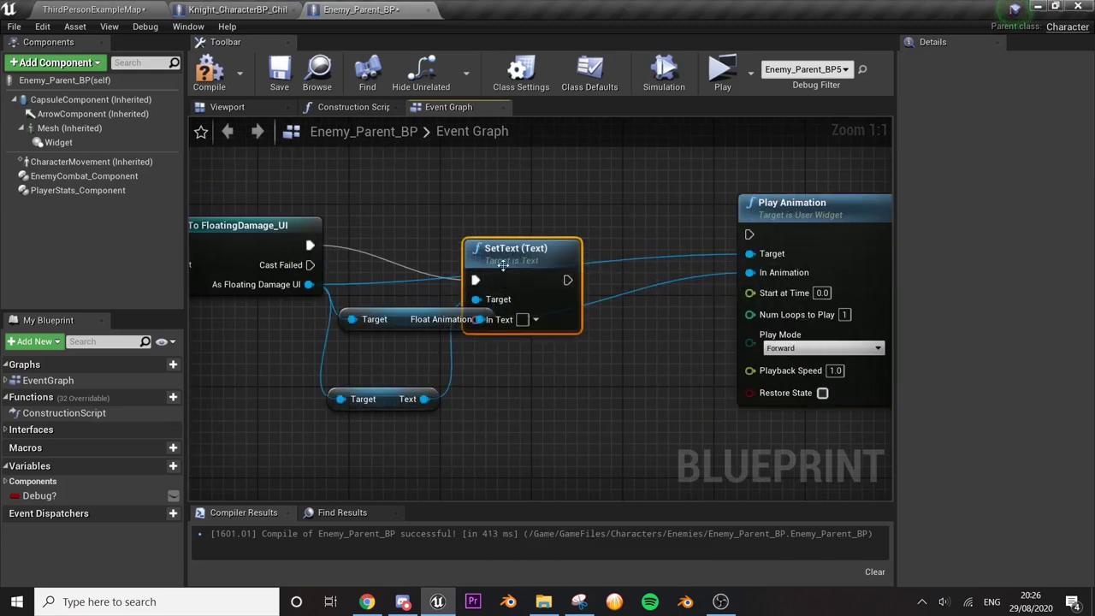
drag(463, 256, 452, 223)
drag(835, 215, 836, 226)
drag(749, 246, 556, 245)
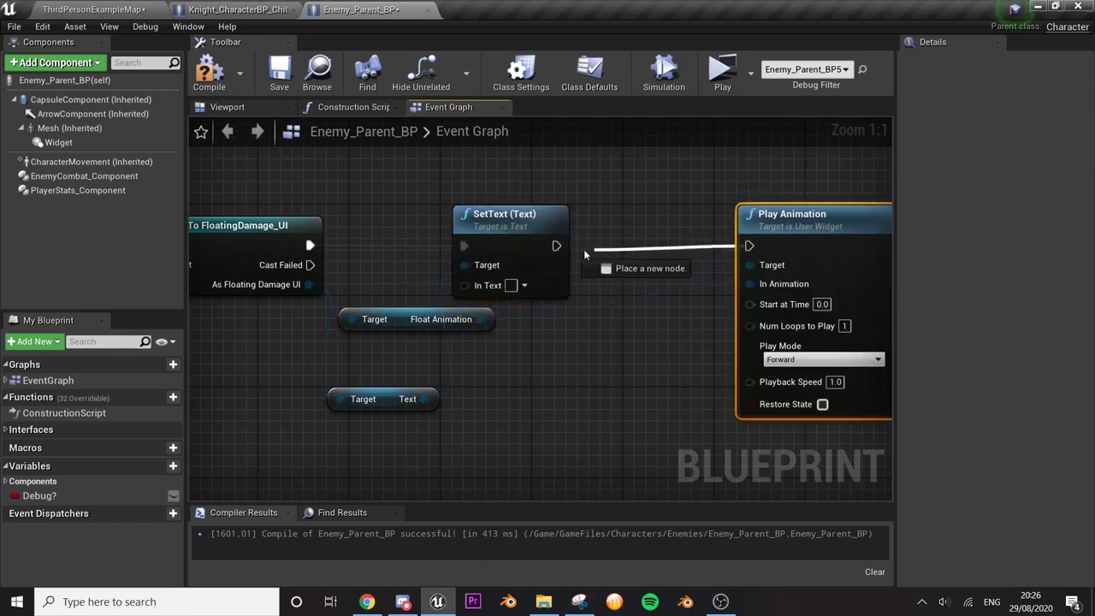
- Stack the Text and FloatAnimation getters neatly beneath the cast
drag(385, 399, 399, 358)
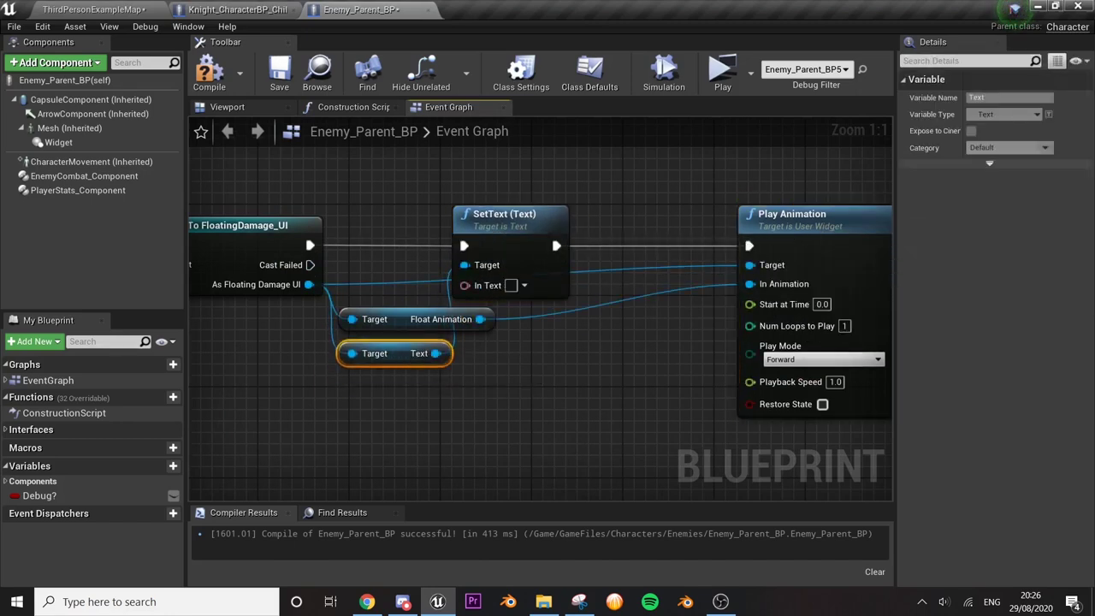
drag(513, 229, 605, 229)
drag(402, 331, 391, 399)
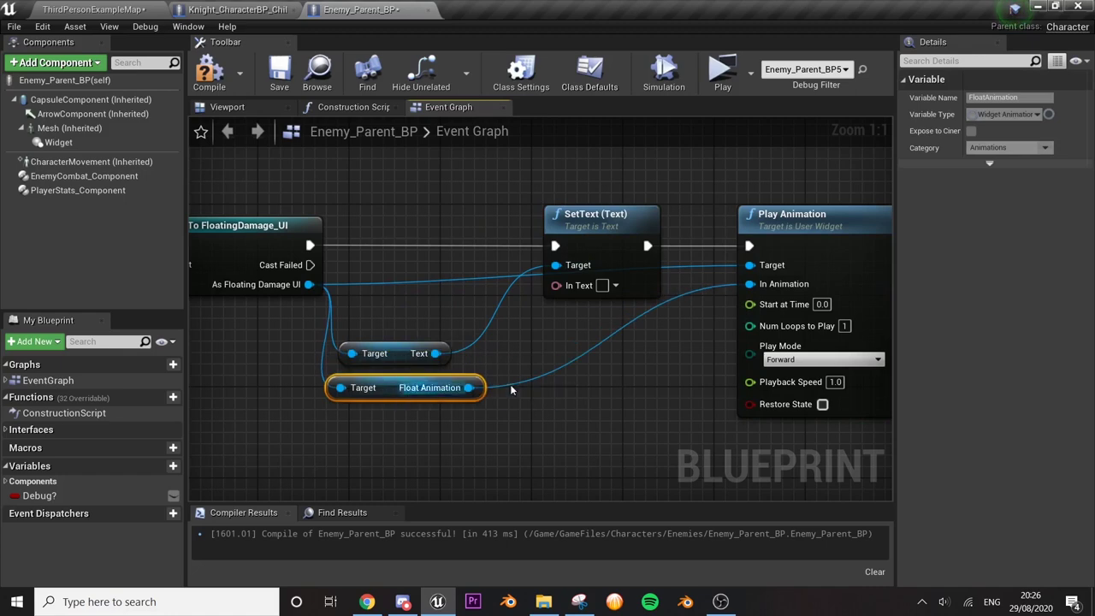
drag(400, 352, 412, 306)
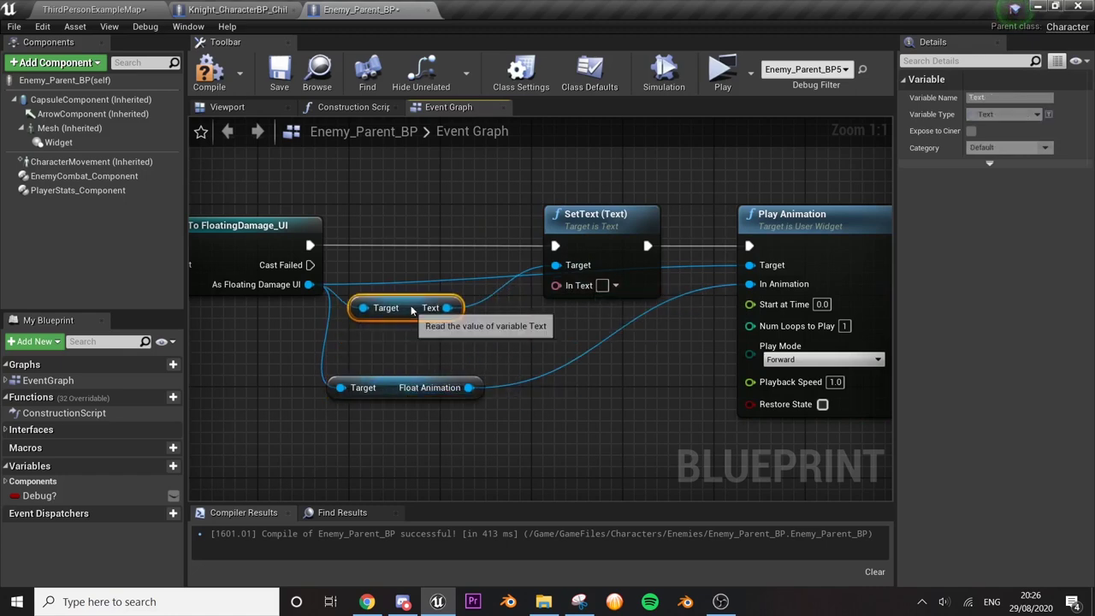
drag(396, 387, 419, 342)
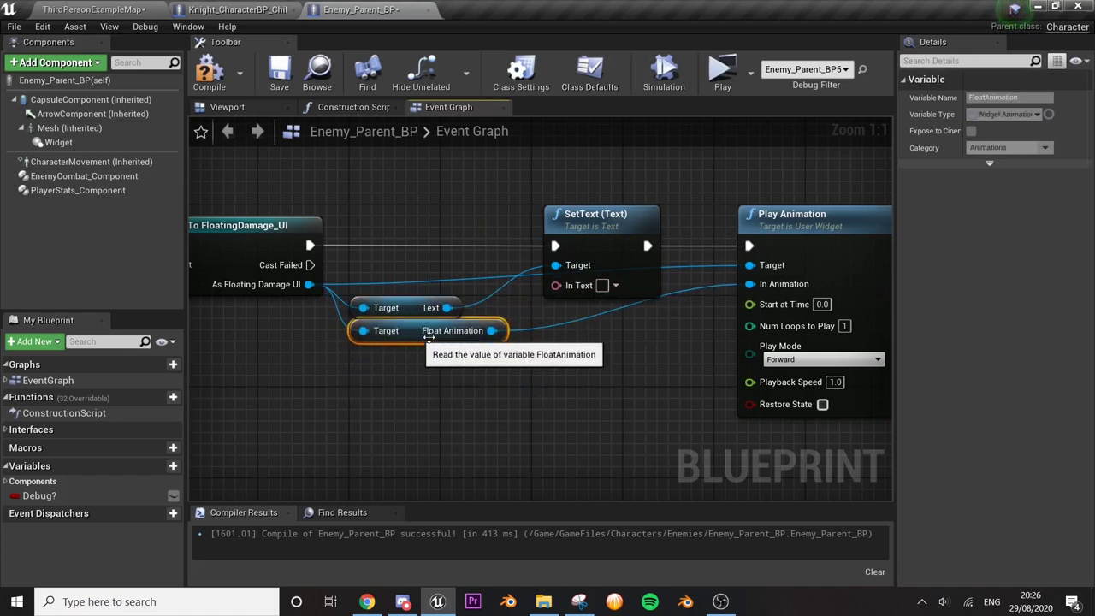
scroll(427, 330, down, 1)
scroll(665, 292, down, 2)
right_drag(557, 281, 743, 295)
scroll(664, 291, down, 1)
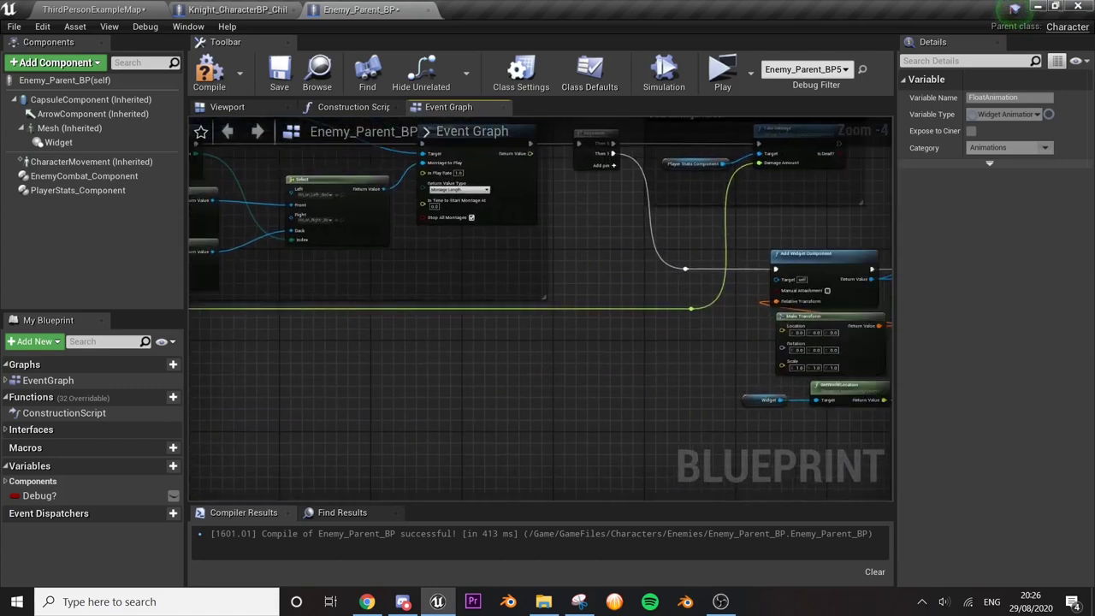
- Round the damage float, feed it through ToText into SetText's In Text, and add a reroute point
mouse_move(372, 300)
mouse_down()
mouse_move(430, 425)
mouse_move(561, 330)
mouse_up()
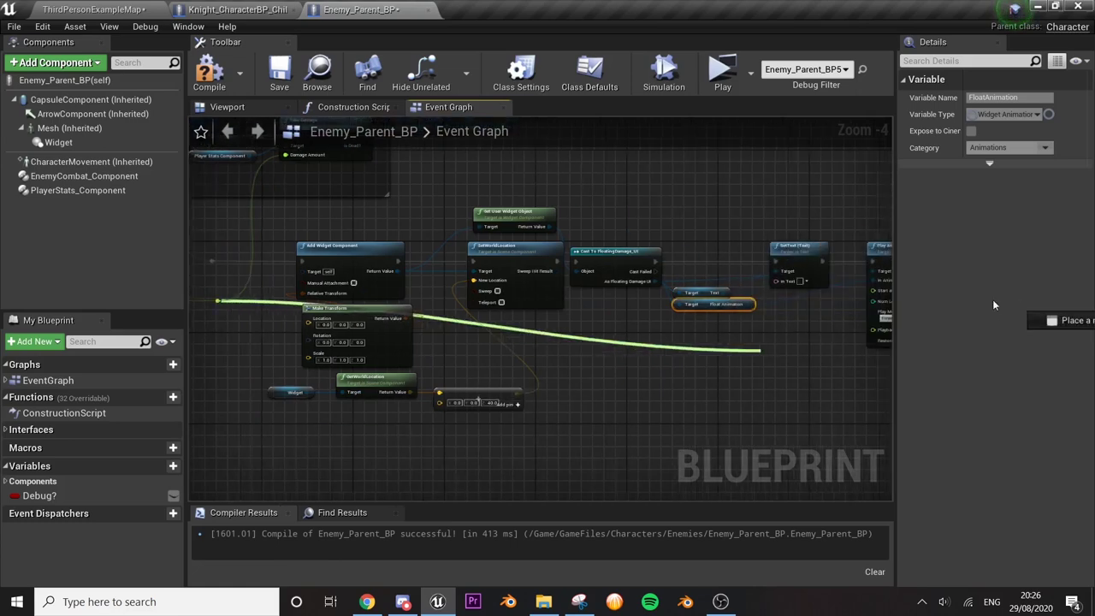
text(round)
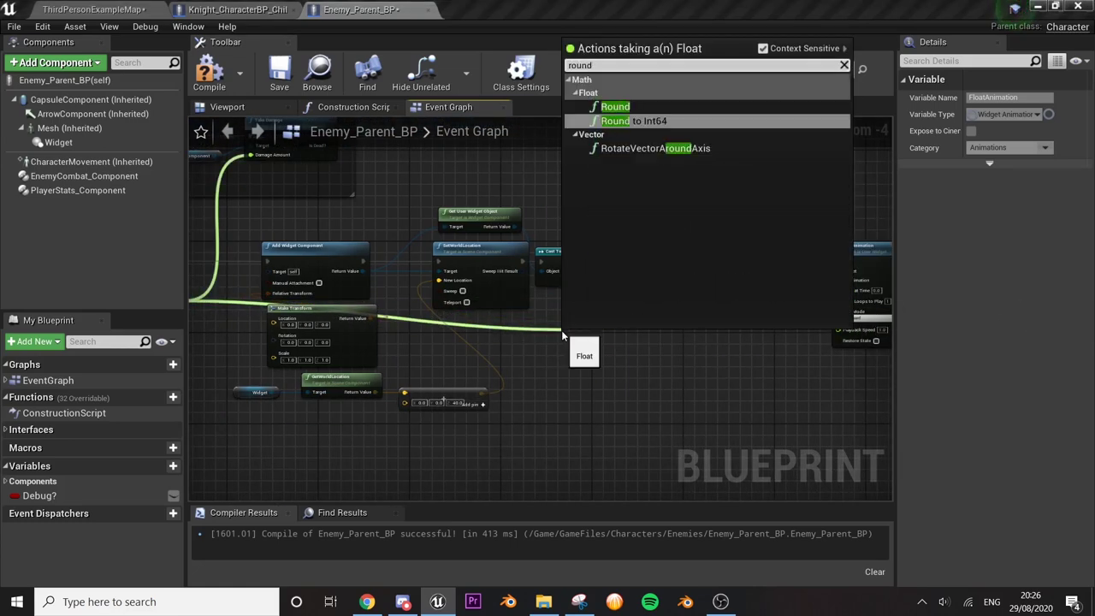
key(Return)
mouse_move(619, 346)
mouse_down()
mouse_move(618, 358)
mouse_move(756, 279)
mouse_up()
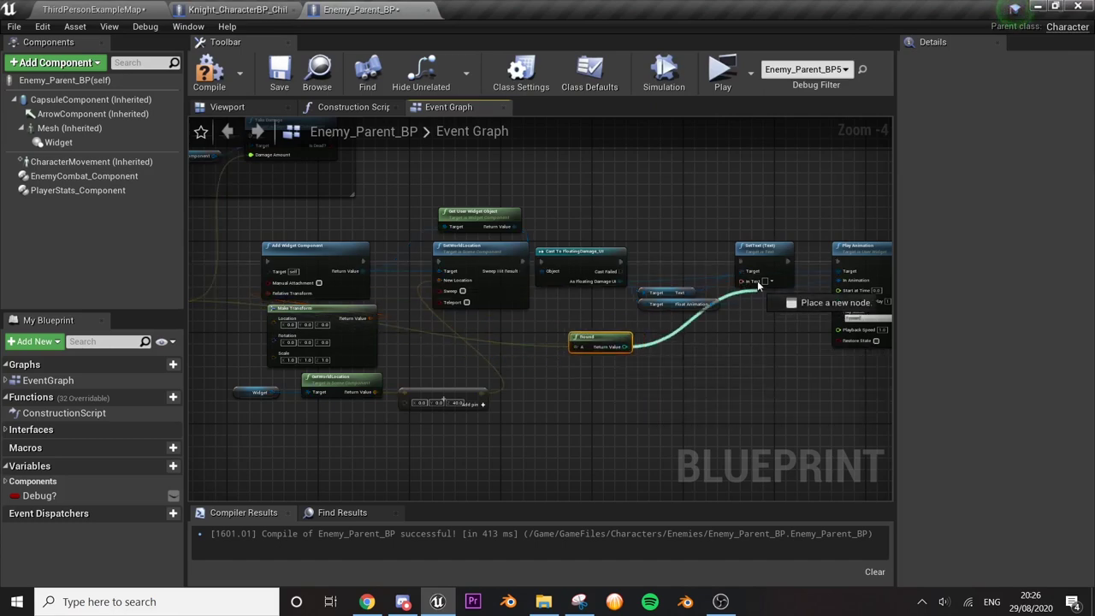
scroll(681, 346, up, 1)
drag(675, 299, 666, 339)
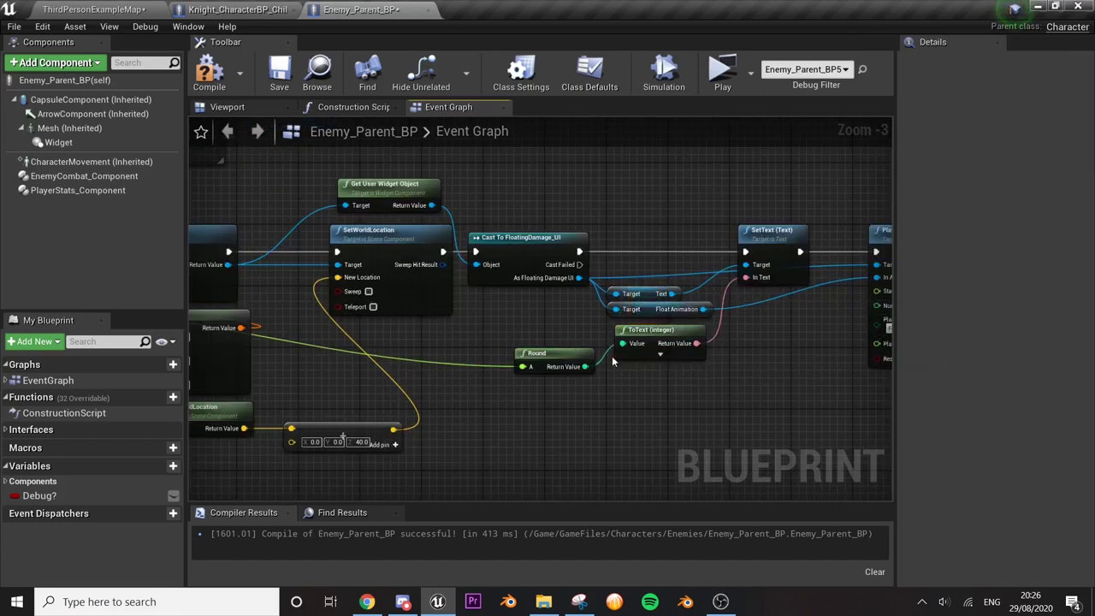
drag(536, 354, 536, 332)
right_drag(547, 342, 723, 337)
double_click(630, 331)
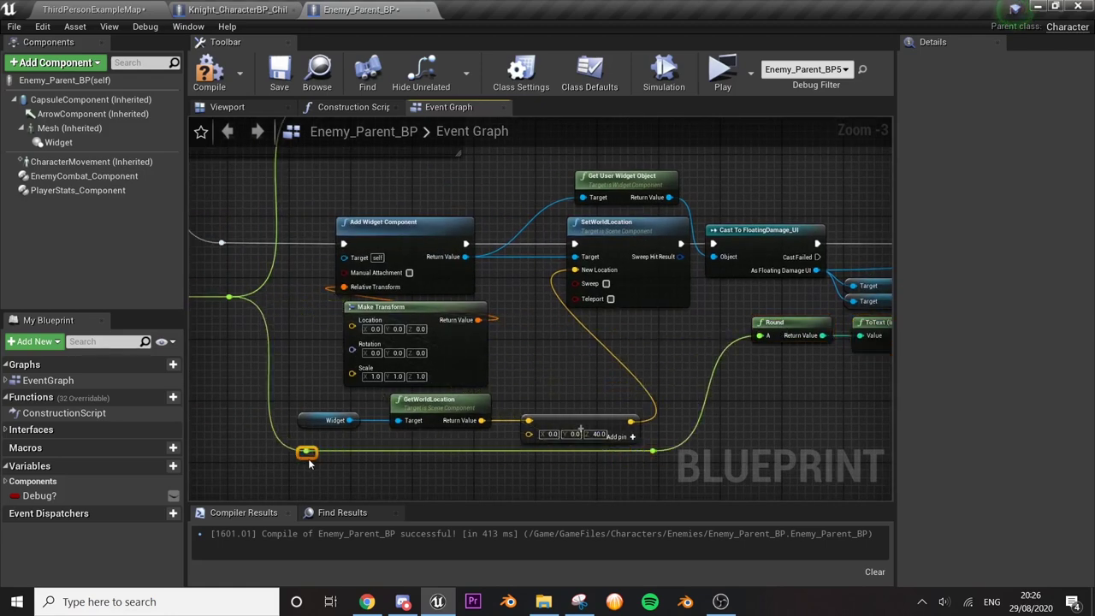
- Stack the Add, GetWorldLocation and Widget nodes compactly, tighten the reroutes, and select the group
drag(590, 422, 636, 325)
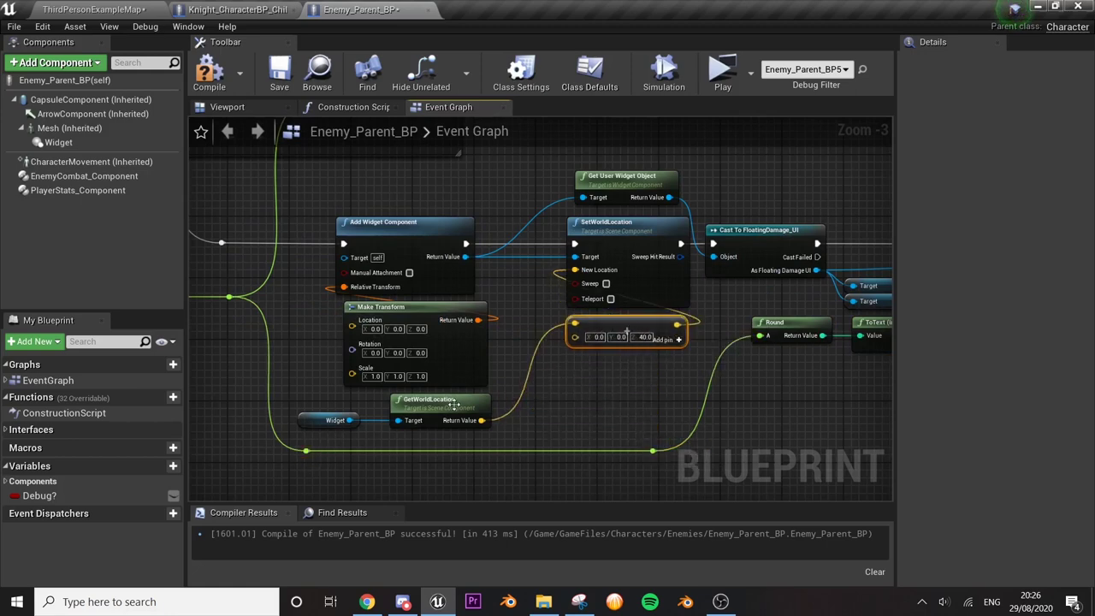
drag(457, 411, 634, 365)
drag(338, 420, 625, 394)
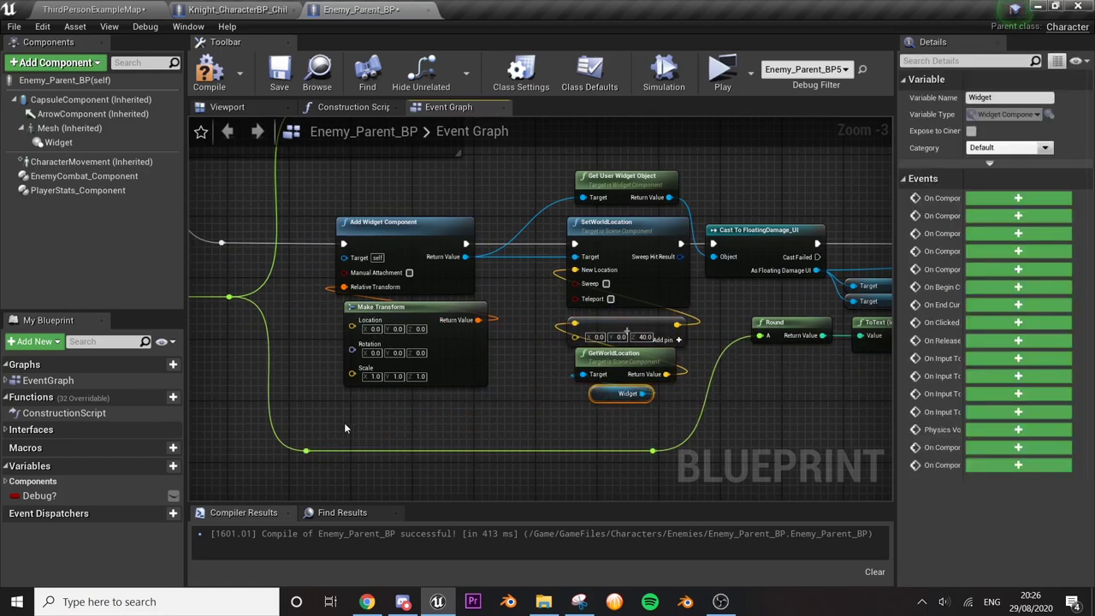
mouse_move(664, 469)
mouse_down()
mouse_move(631, 466)
mouse_move(652, 420)
mouse_up()
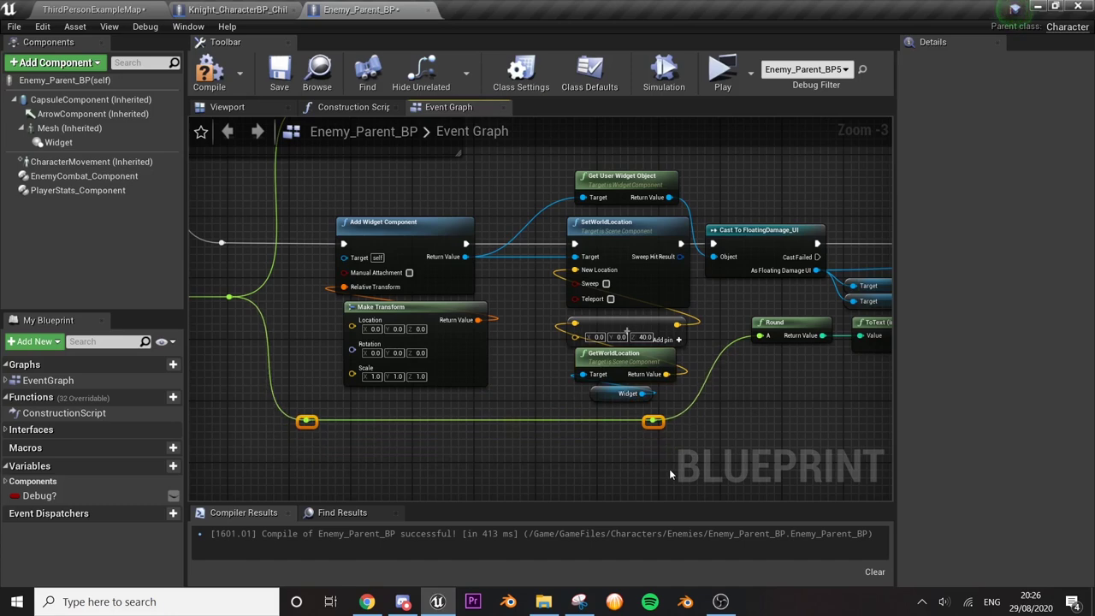
scroll(513, 402, down, 1)
scroll(410, 342, down, 1)
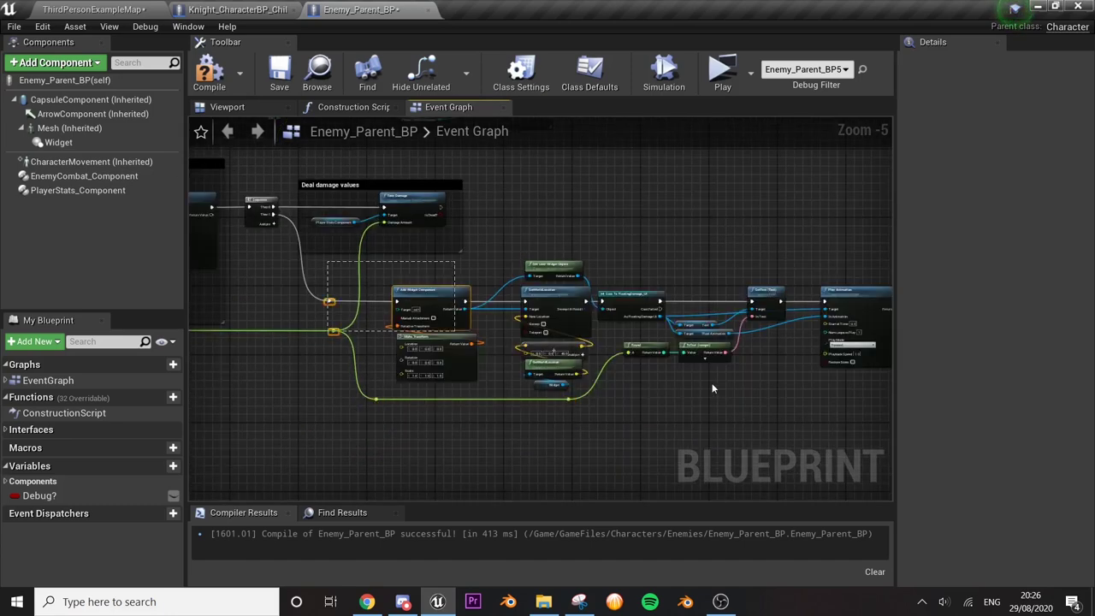
drag(713, 388, 789, 430)
- Wrap the selected nodes in a comment titled 'Displaying floating damage' with its bubble hidden
right_drag(565, 409, 689, 413)
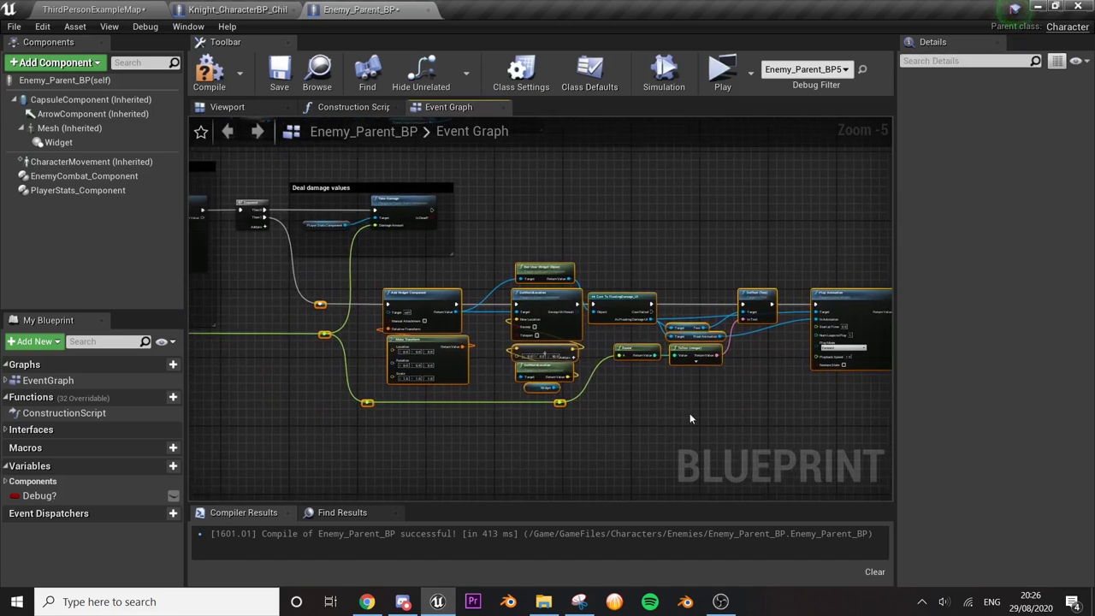
key(c)
text(Displaying floating d)
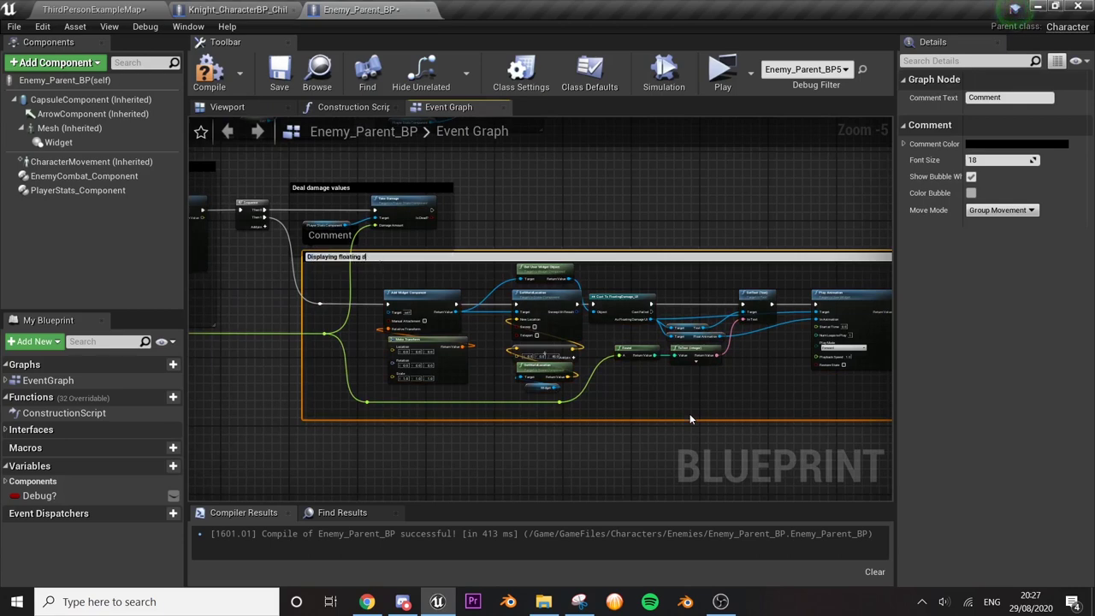
text(amage)
key(Return)
click(970, 177)
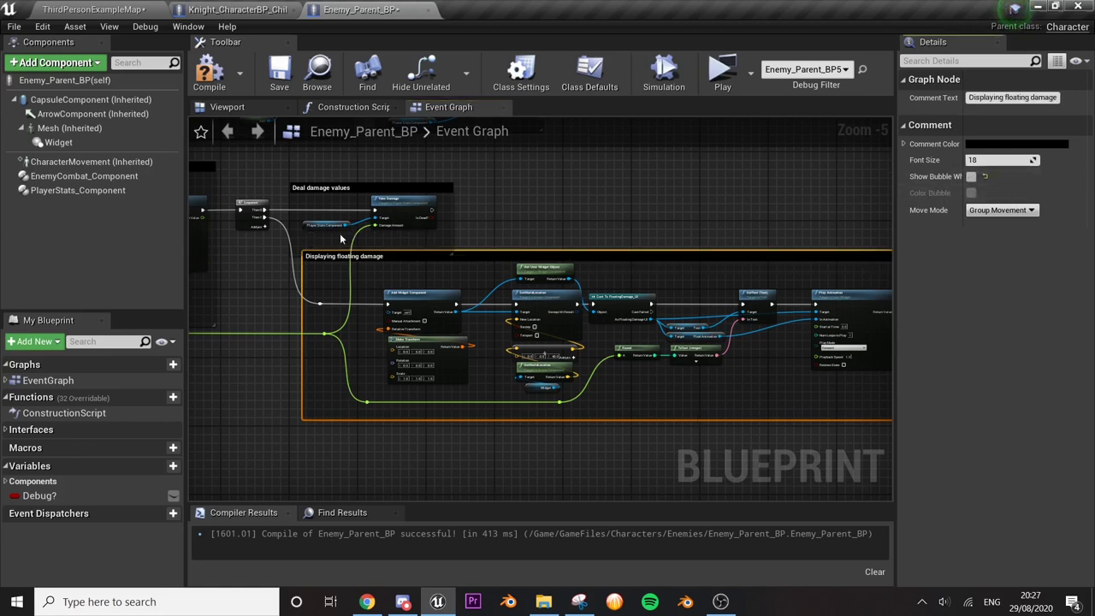
drag(394, 253, 394, 266)
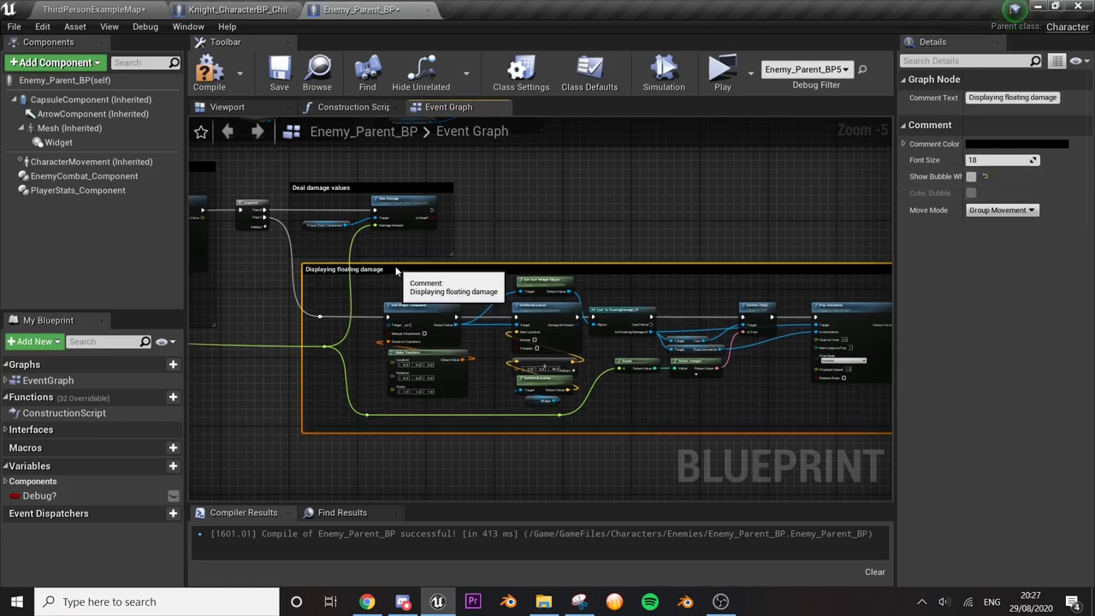
click(531, 242)
- Save the blueprint and return to the level editor
click(7, 27)
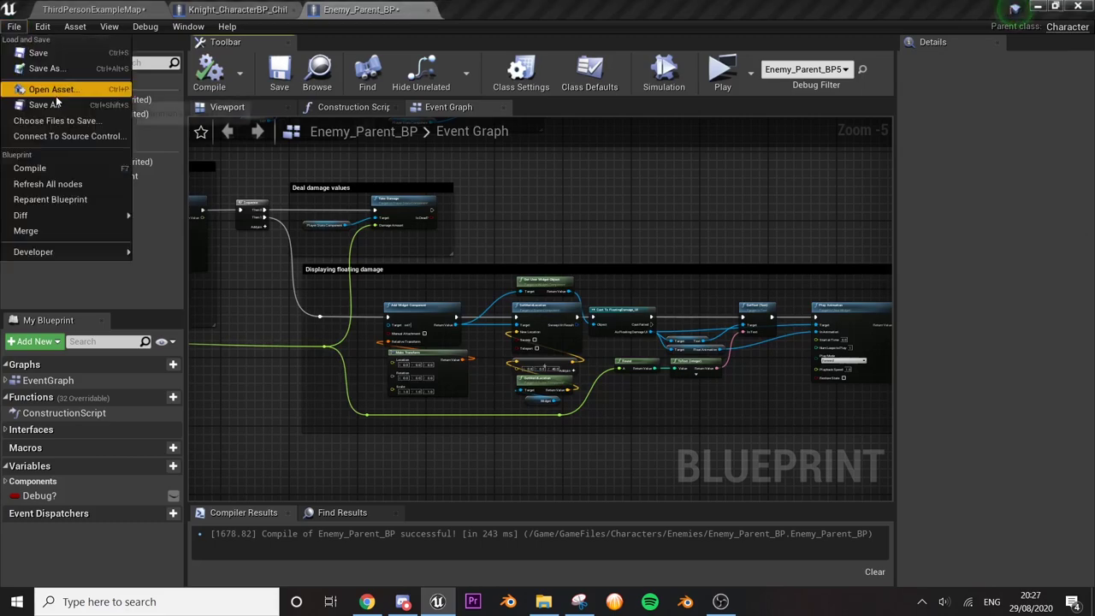
click(30, 49)
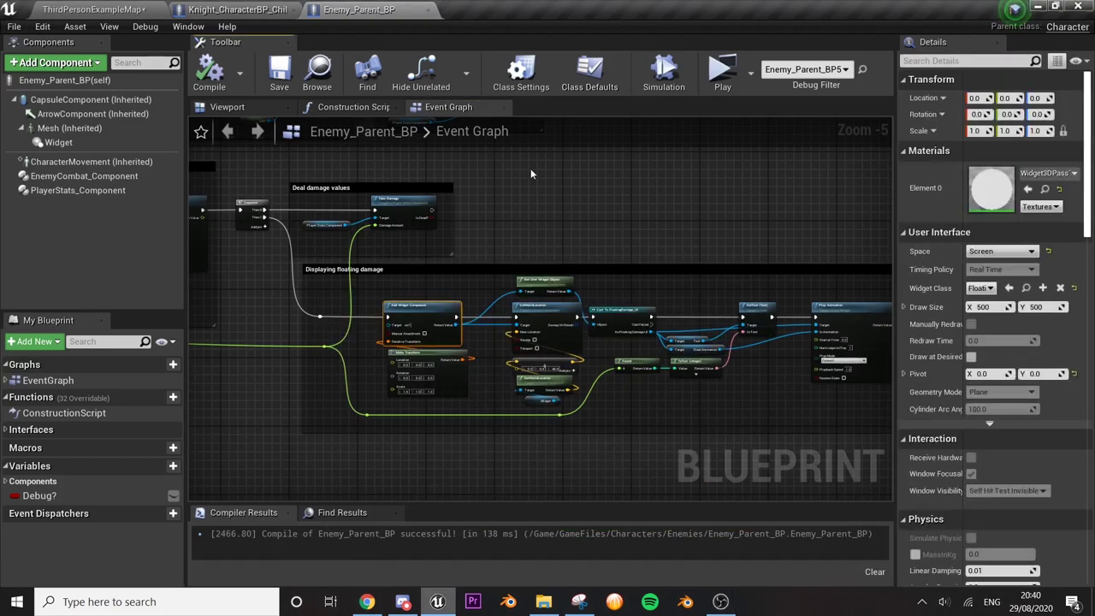
click(58, 9)
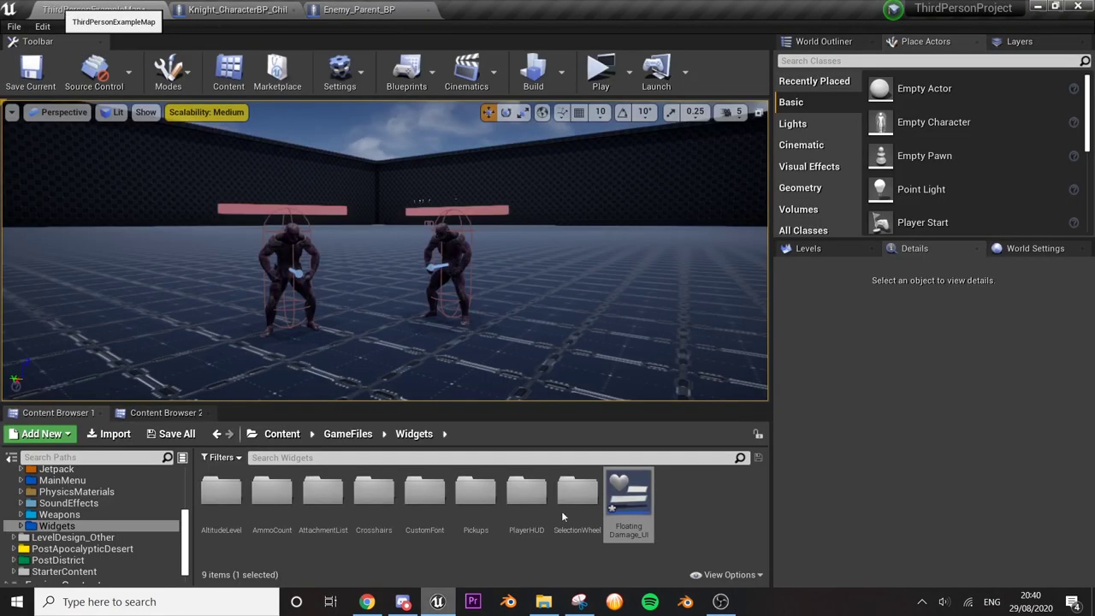
- Centre-anchor the FloatingDamage_UI overlay at position 0,0 with alignment 0.5/0.5, renamed 'Text overlay'
double_click(647, 503)
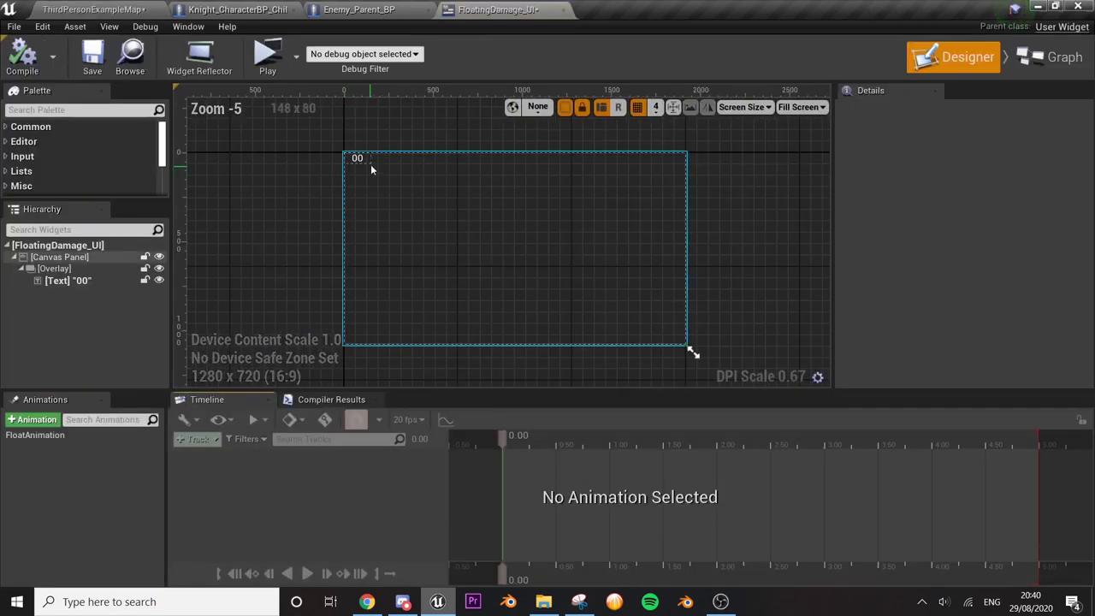
click(371, 162)
click(952, 175)
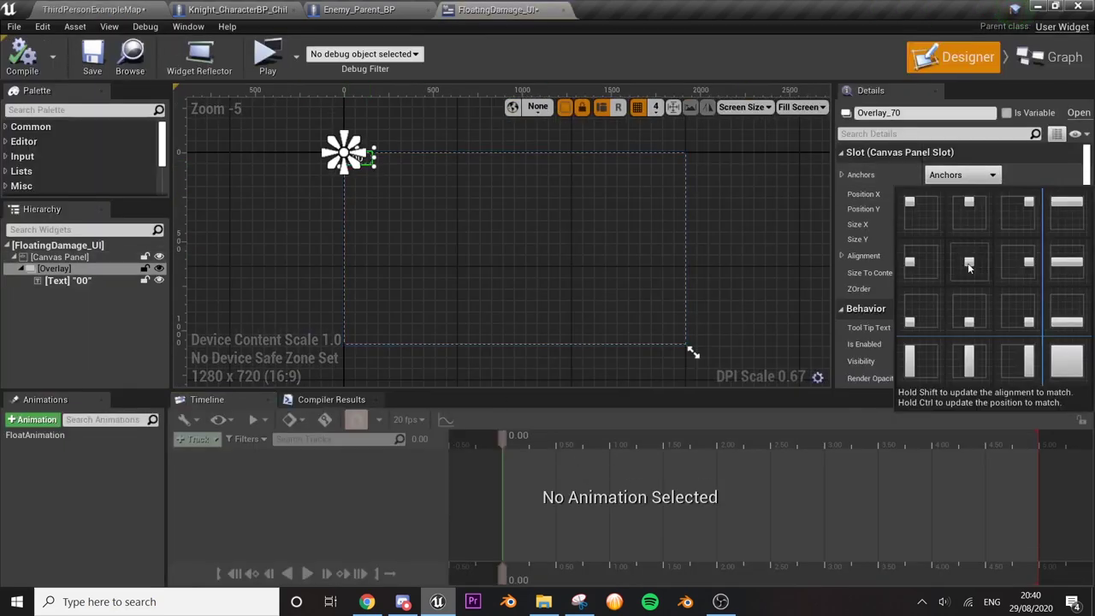
click(968, 267)
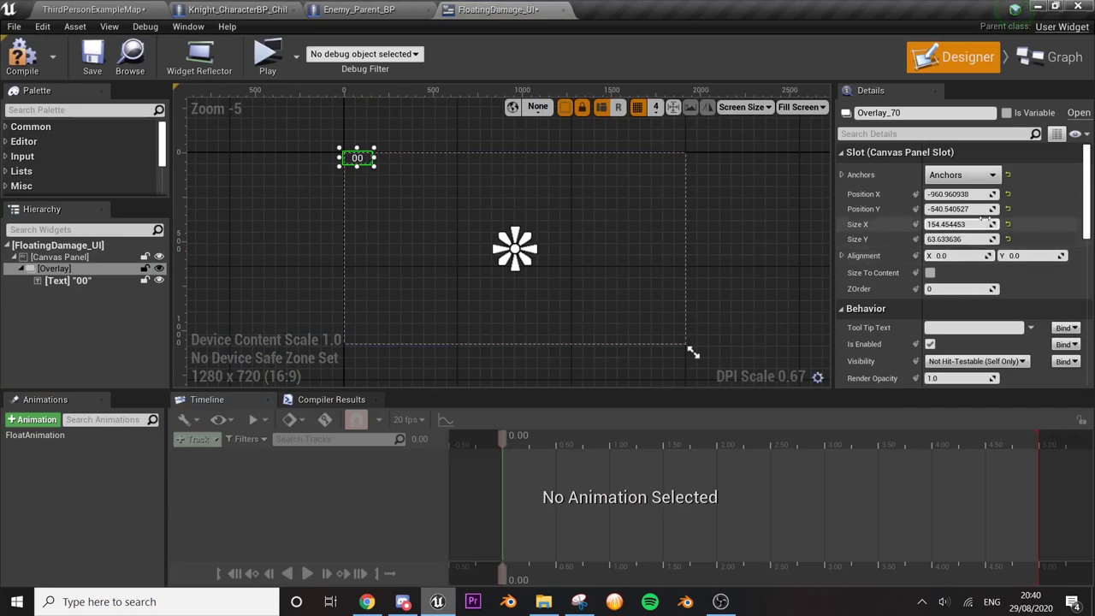
click(1008, 194)
click(1007, 208)
click(954, 256)
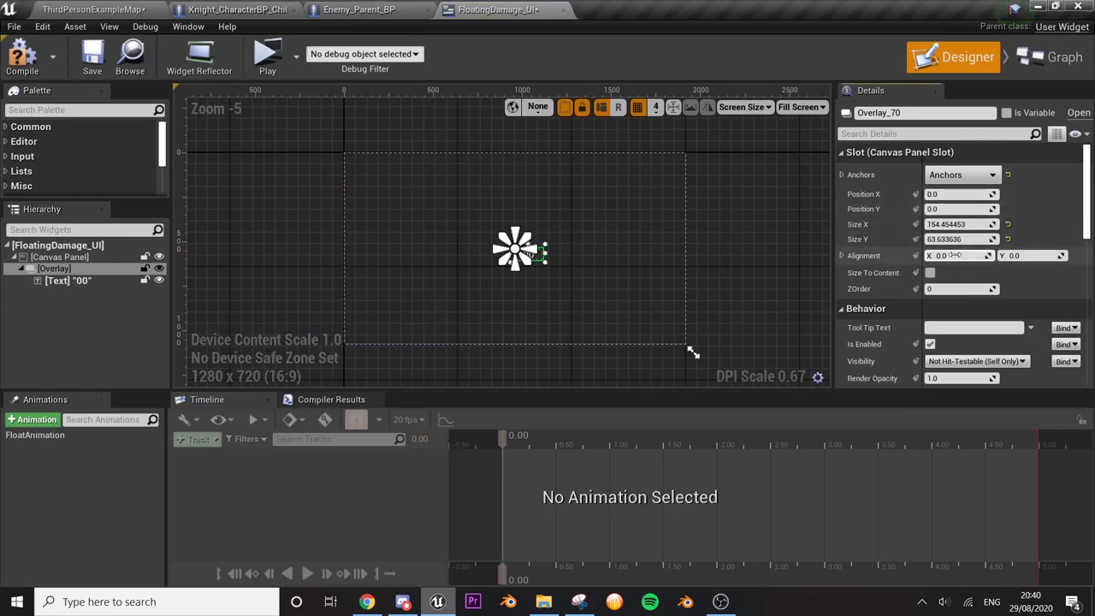
click(1023, 255)
text(.5)
key(Return)
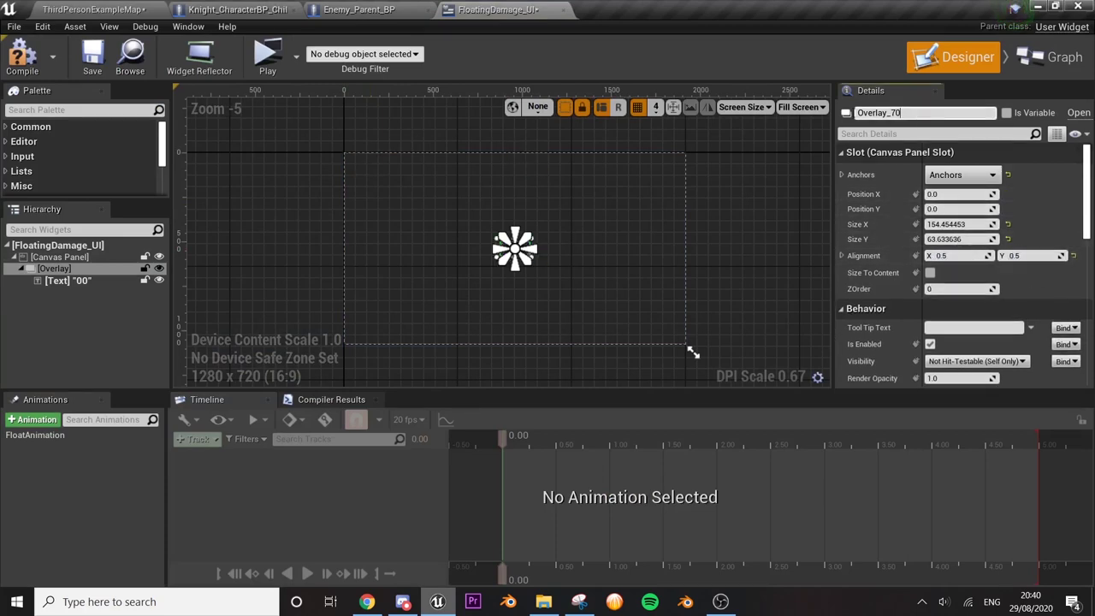
text(Text overlay)
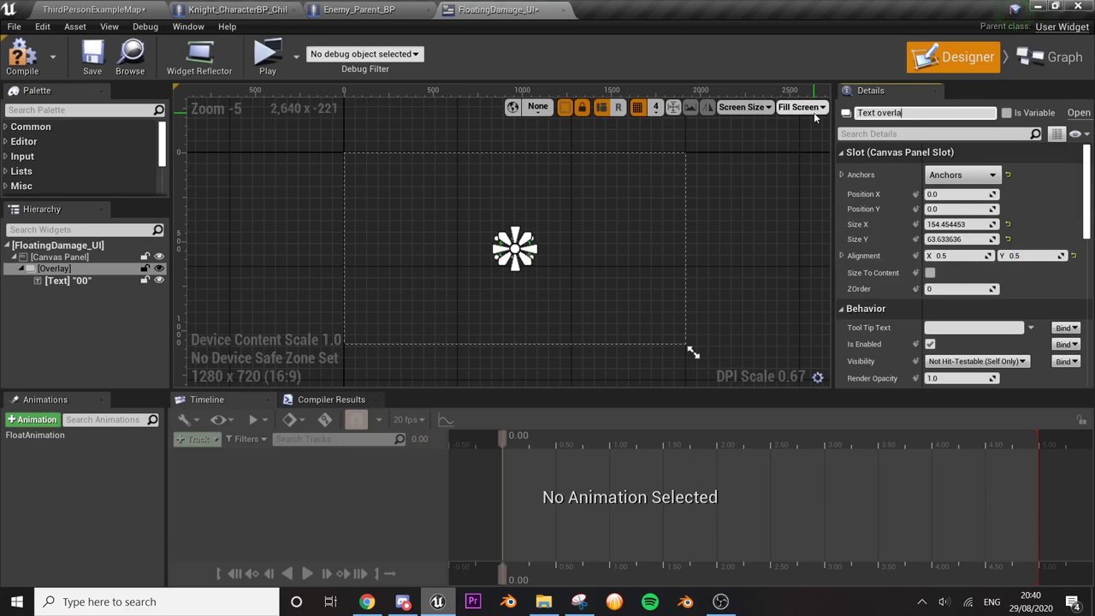
key(Return)
- Set the 00 text element's font size to 35
scroll(479, 244, up, 6)
right_drag(383, 188, 227, 171)
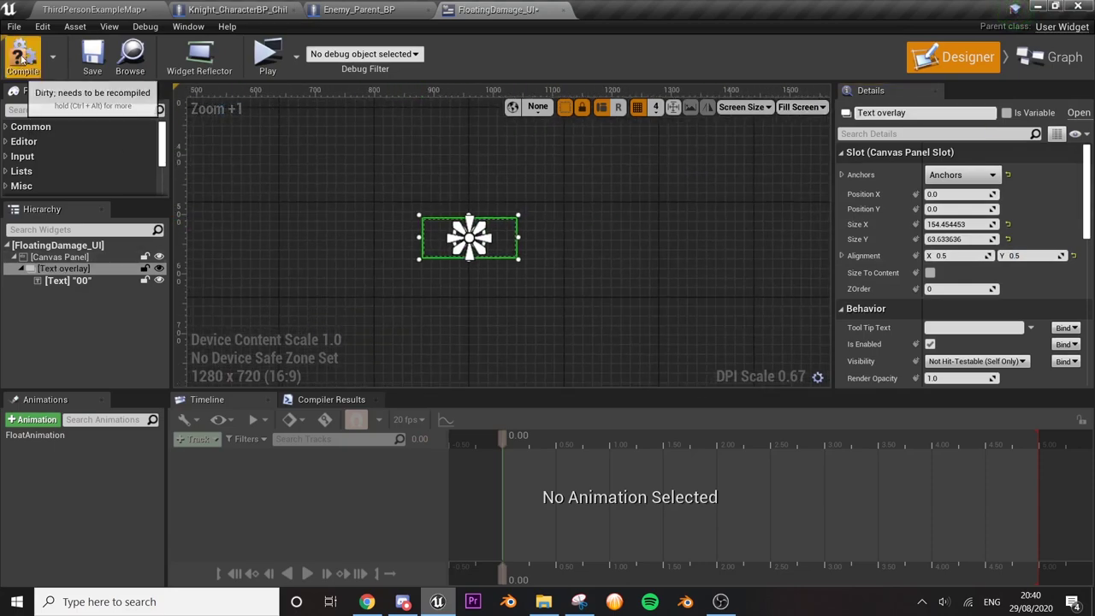
click(359, 9)
click(498, 9)
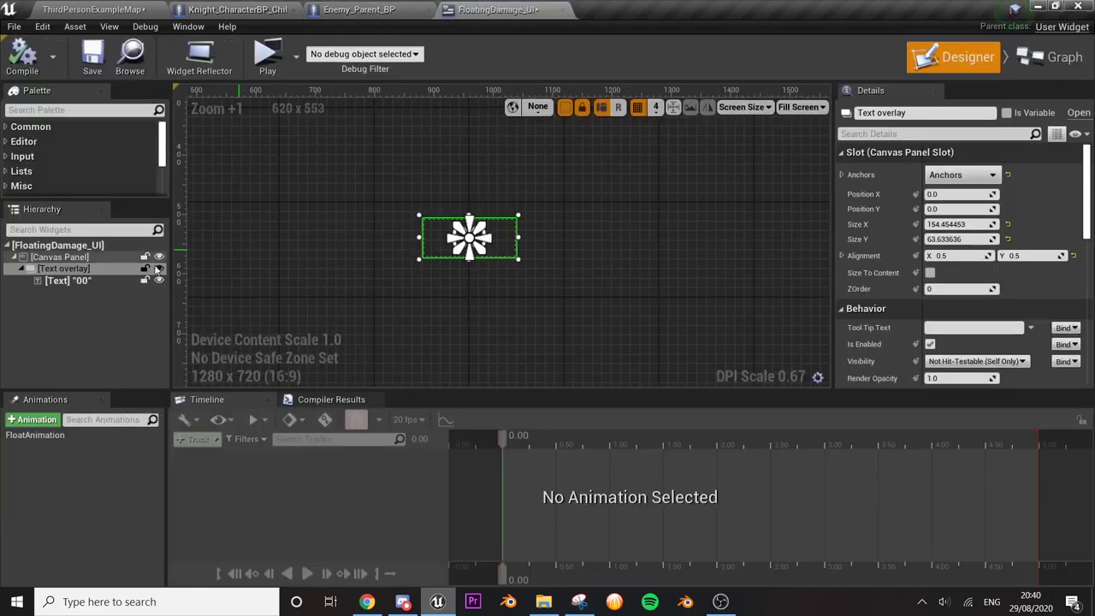
click(64, 269)
click(94, 280)
scroll(1021, 285, down, 5)
scroll(958, 308, down, 3)
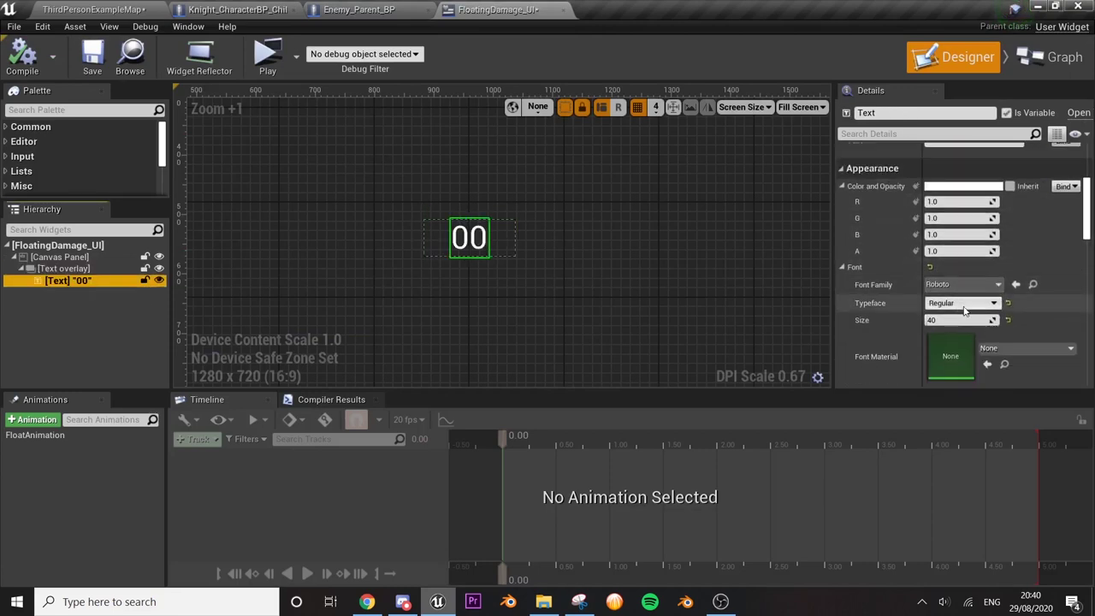
click(951, 319)
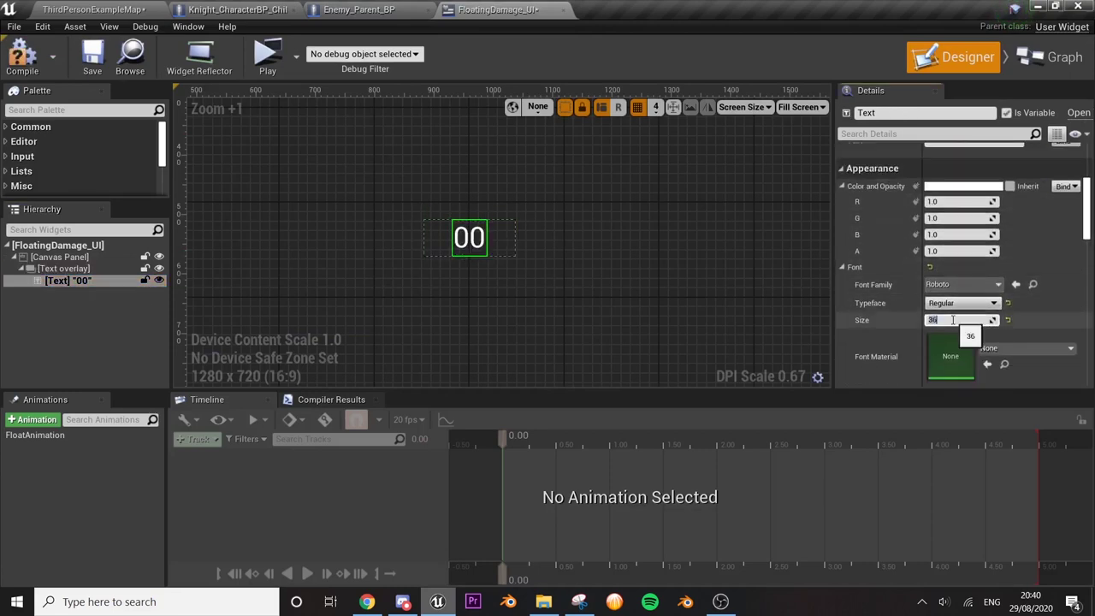
text(35)
key(Return)
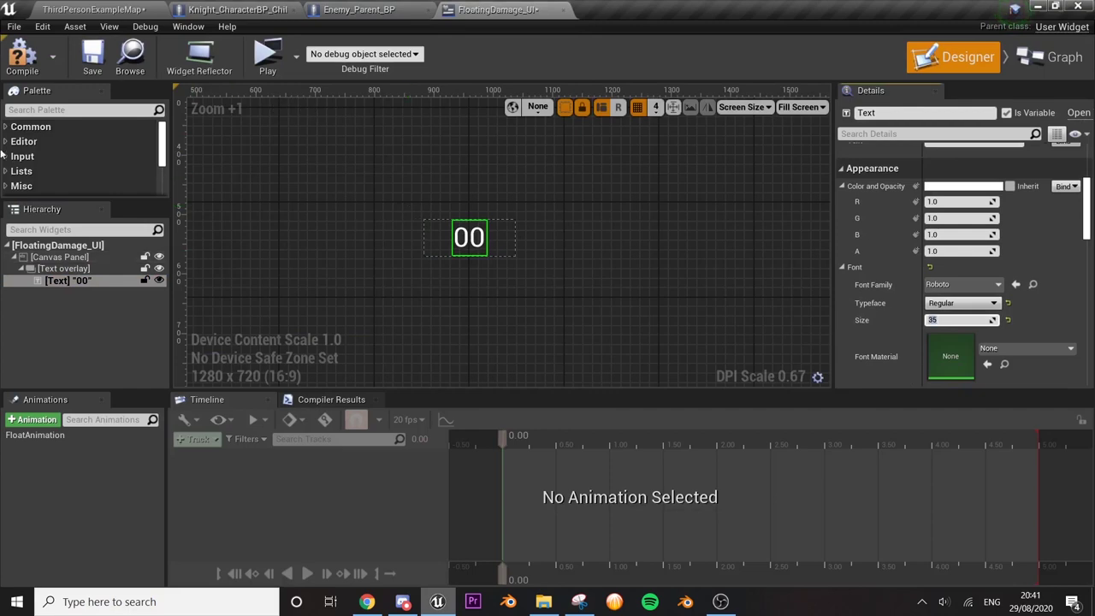
- Close the FloatingDamage_UI editor and adjust the widget component's pivot value in Enemy_Parent_BP
click(353, 9)
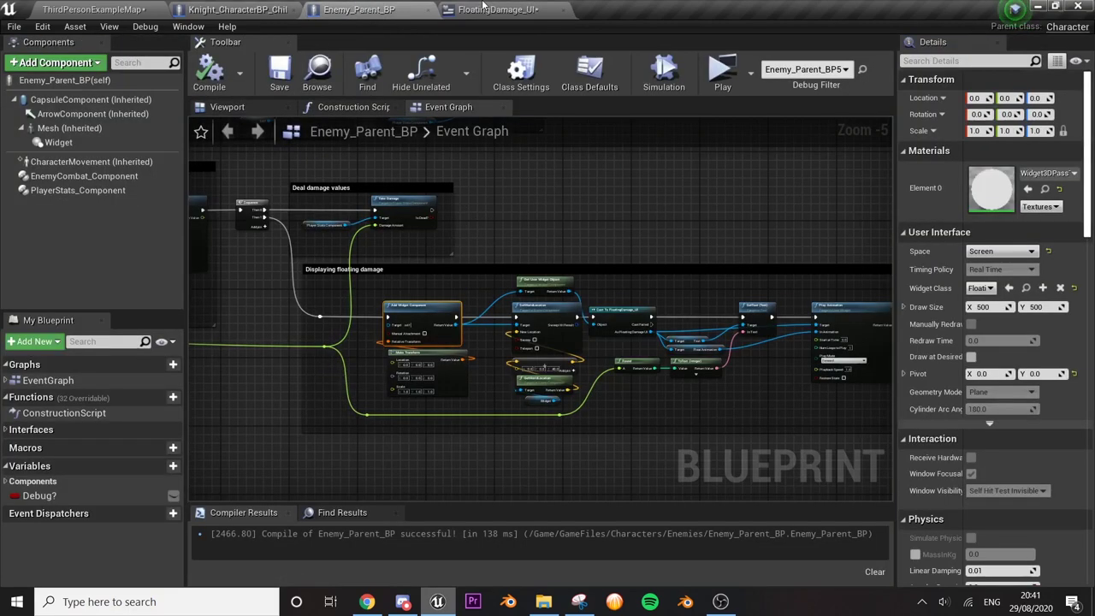
click(556, 9)
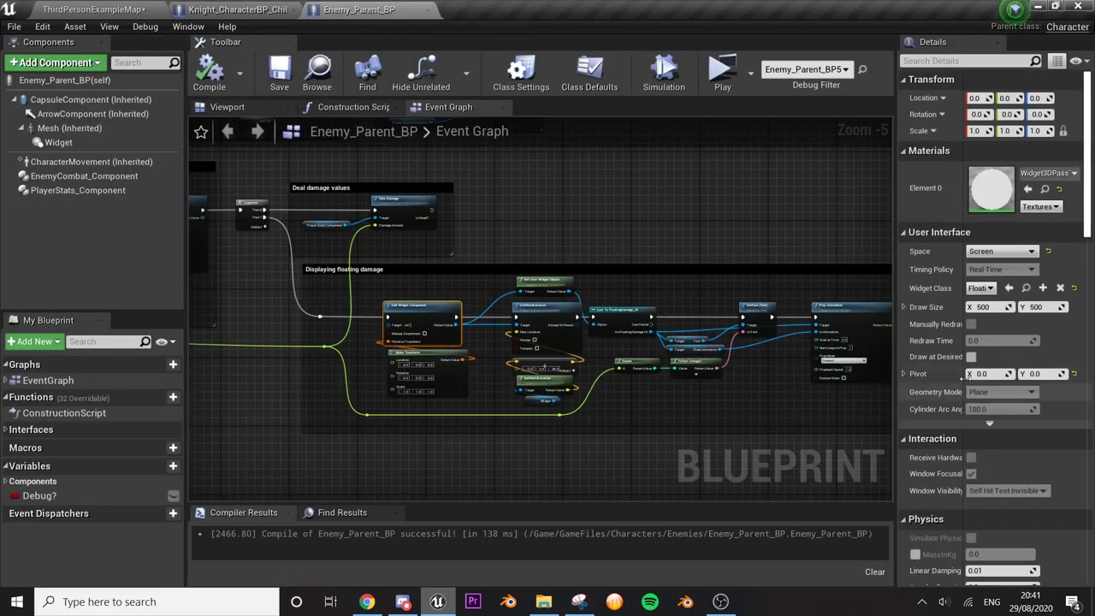
click(993, 374)
text(0.5)
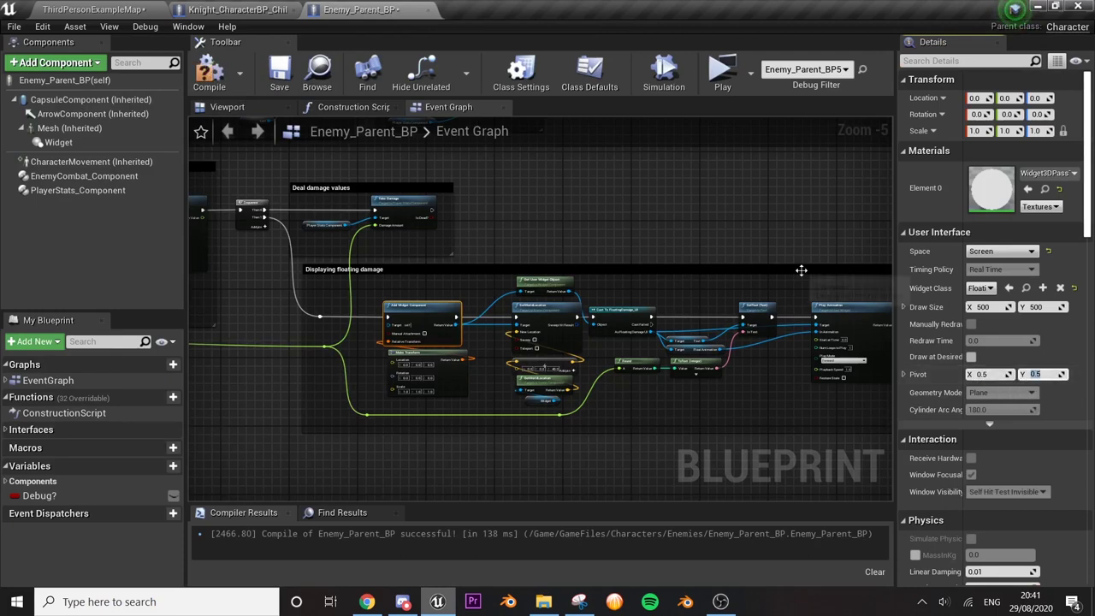
click(680, 249)
- Drop the engine quality settings to Low and start a play test in a new window
click(238, 10)
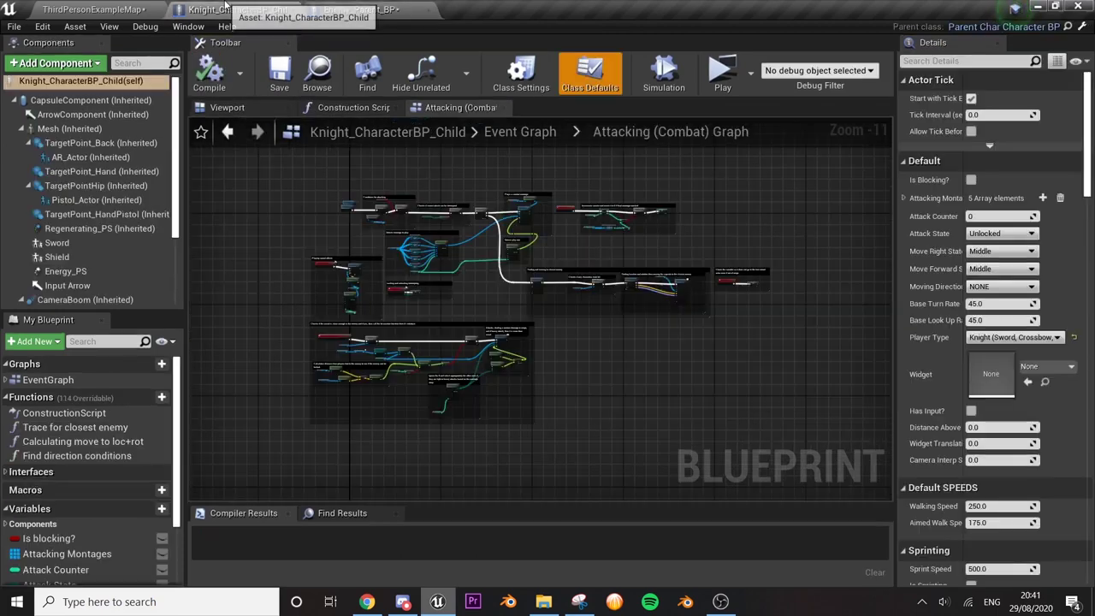
click(94, 10)
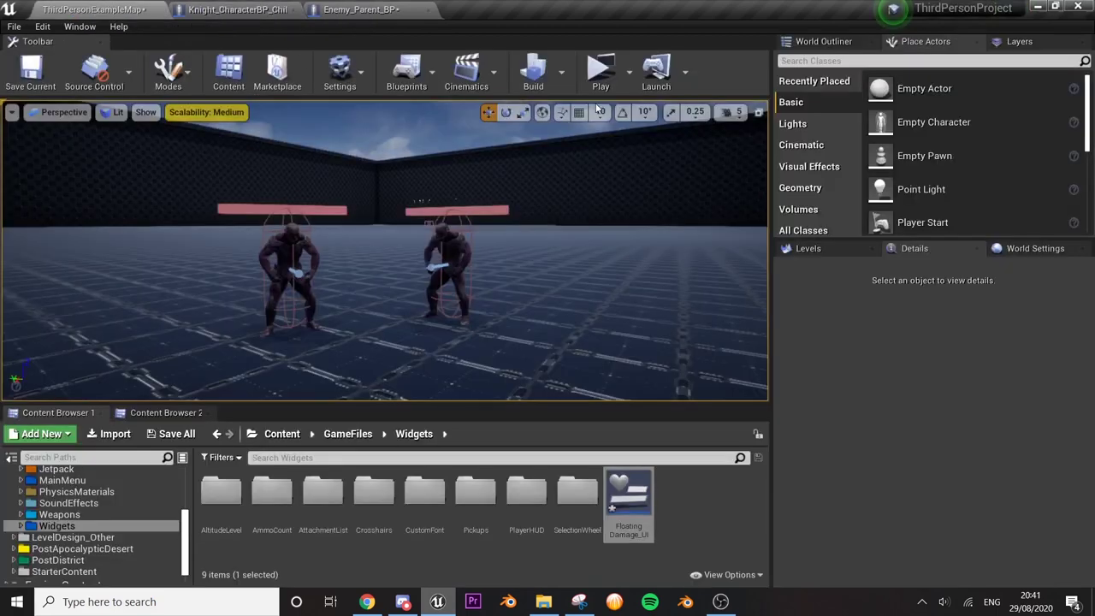
click(177, 112)
click(257, 136)
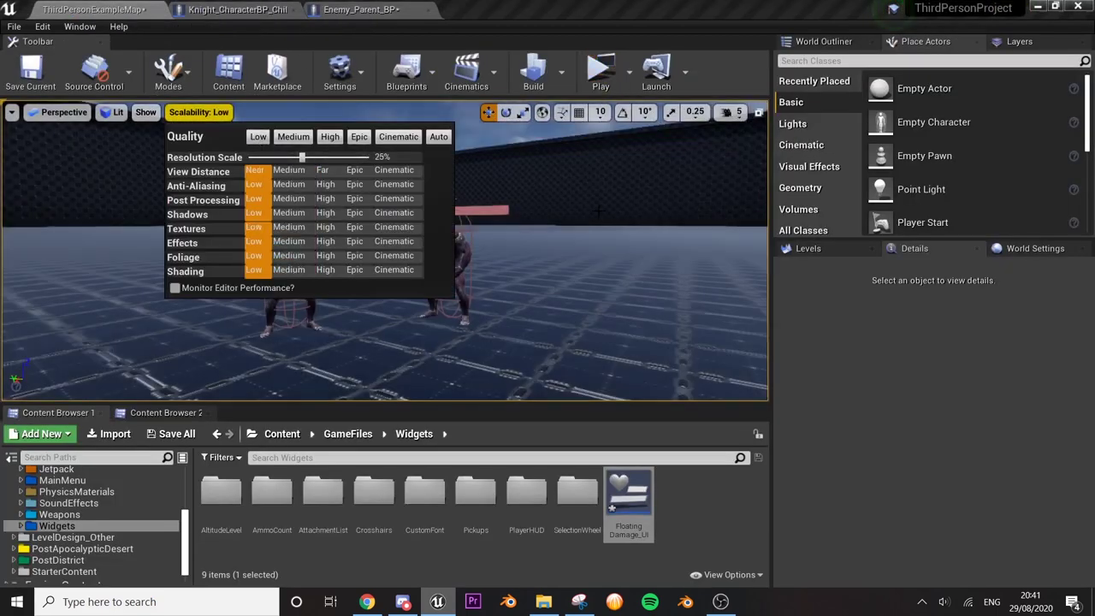
click(603, 81)
click(601, 86)
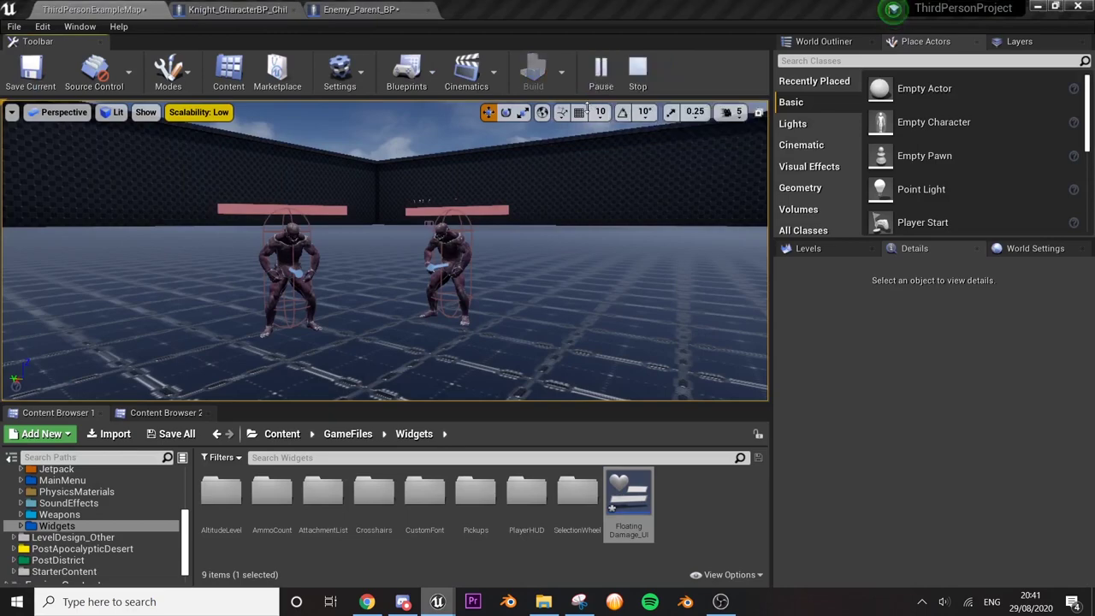
- Attack an enemy to see the floating damage number, then stop and return to Enemy_Parent_BP
key(w)
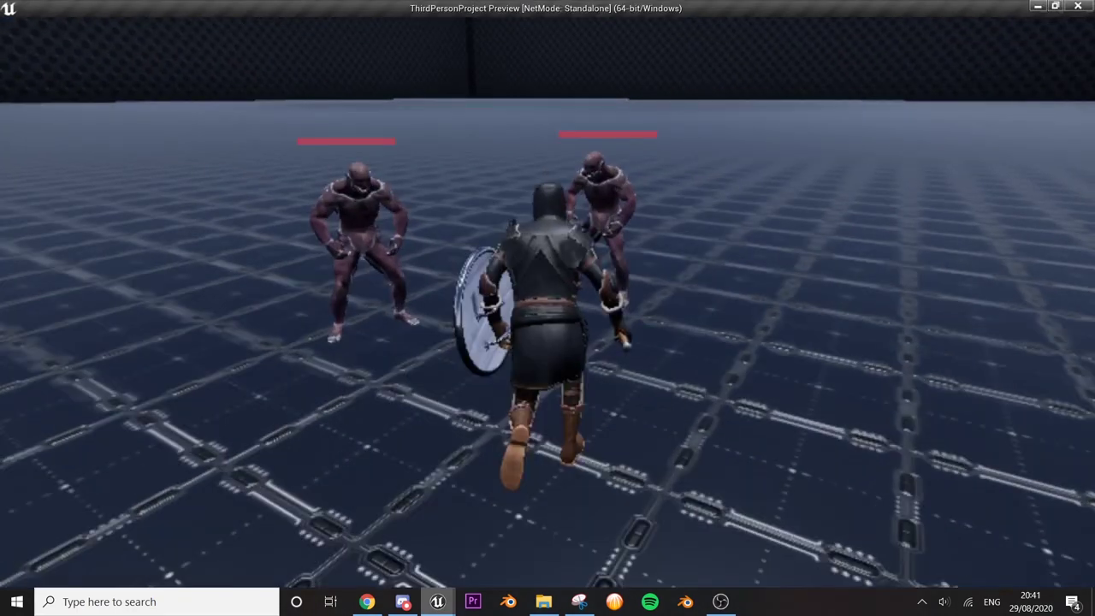
key(w)
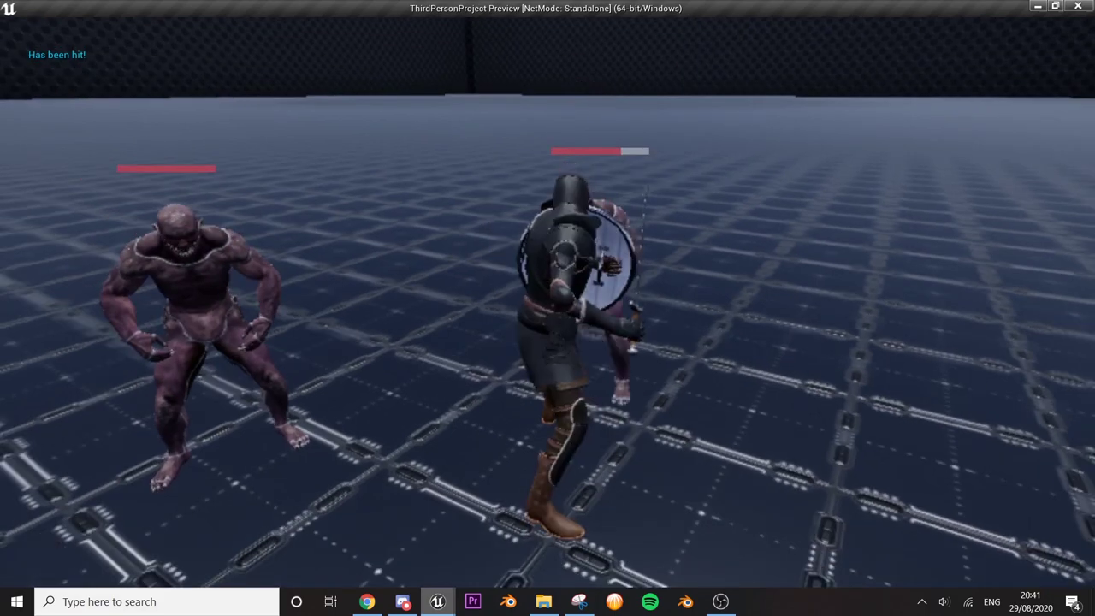
key(Escape)
click(205, 8)
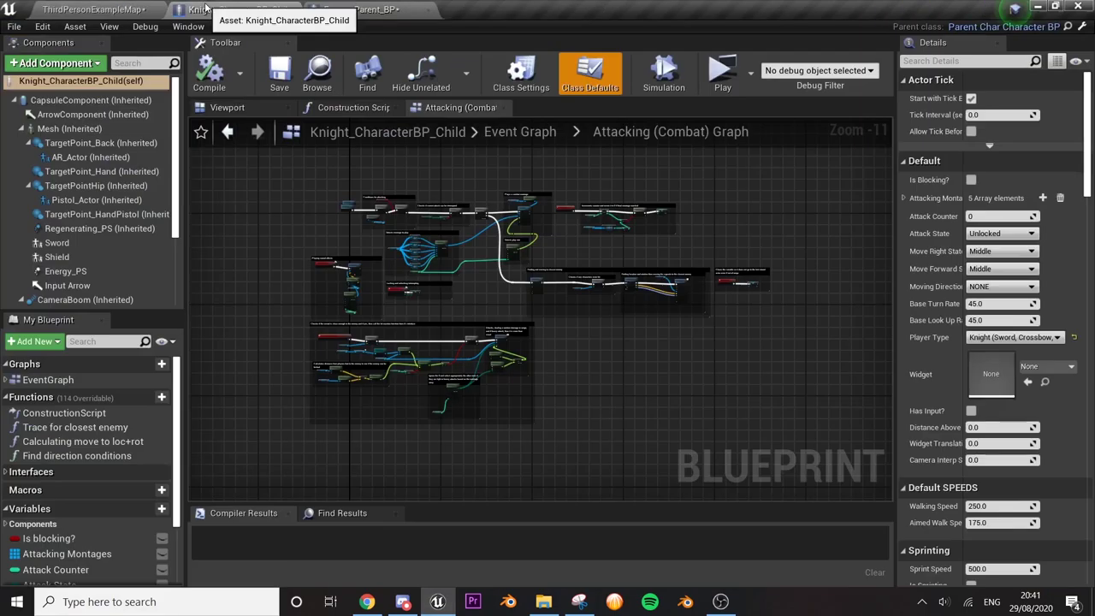
click(341, 7)
- Compile Enemy_Parent_BP
scroll(553, 383, up, 4)
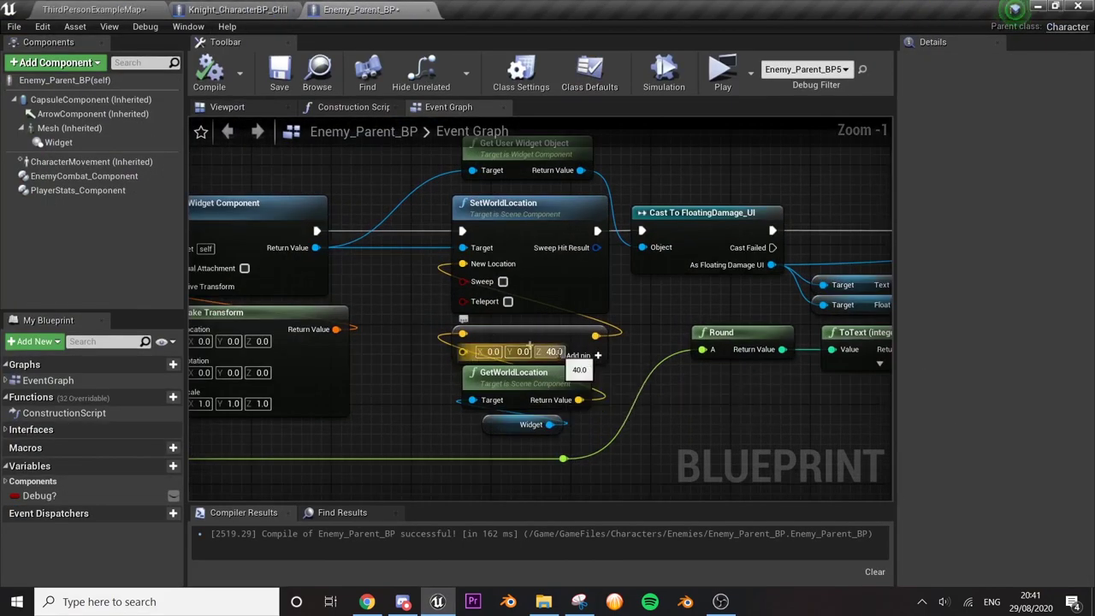
click(210, 75)
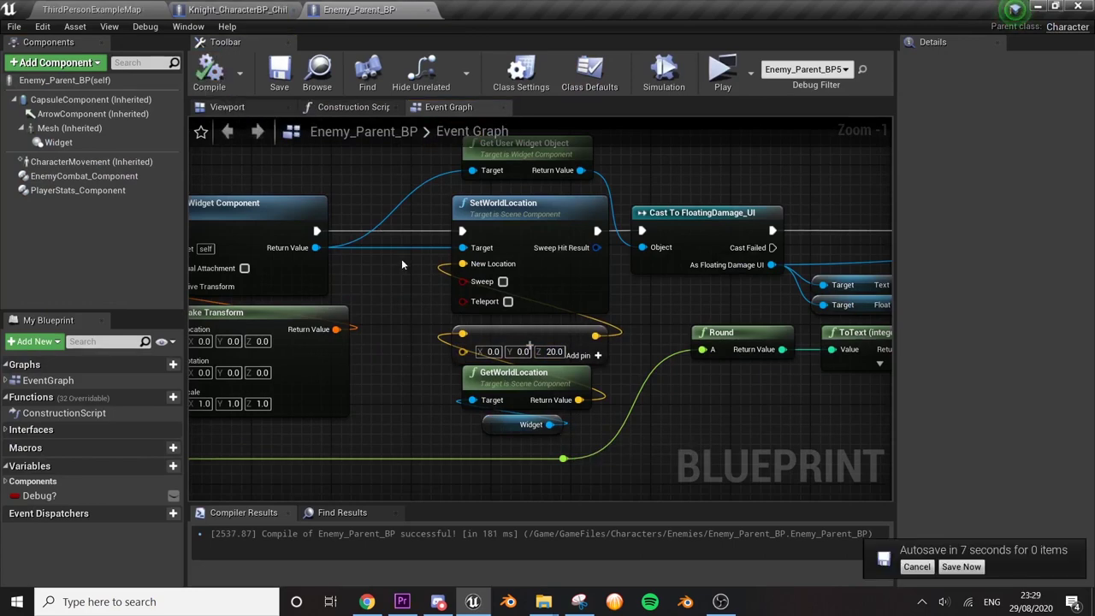
scroll(401, 258, down, 3)
scroll(401, 259, down, 1)
right_drag(649, 255, 614, 254)
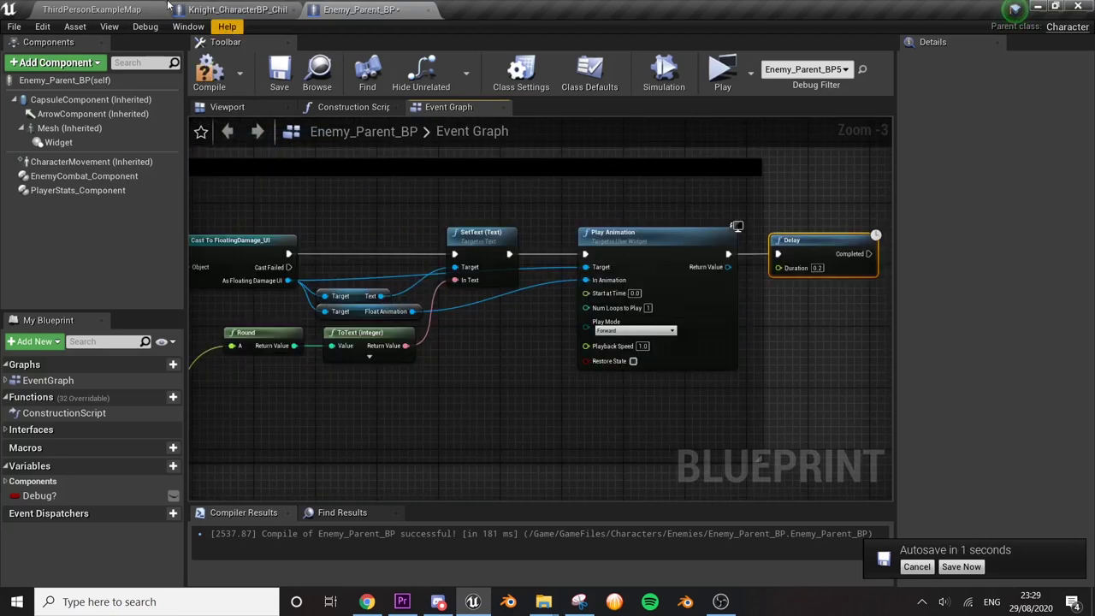
- Confirm FloatAnimation in FloatingDamage_UI ends at 1.00 second, then return to the Delay's duration
click(128, 9)
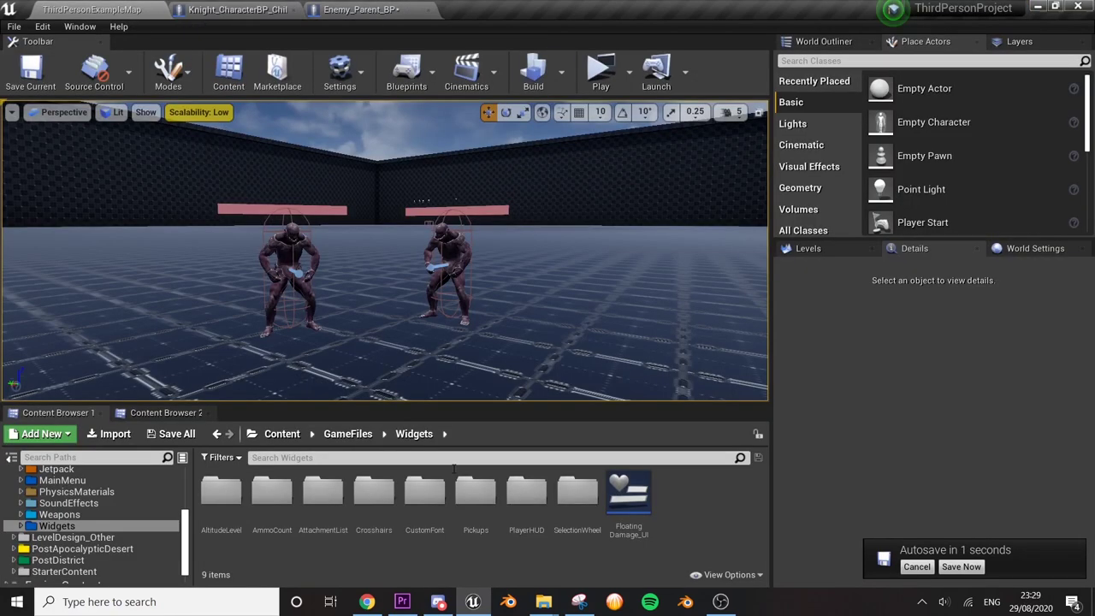
double_click(621, 508)
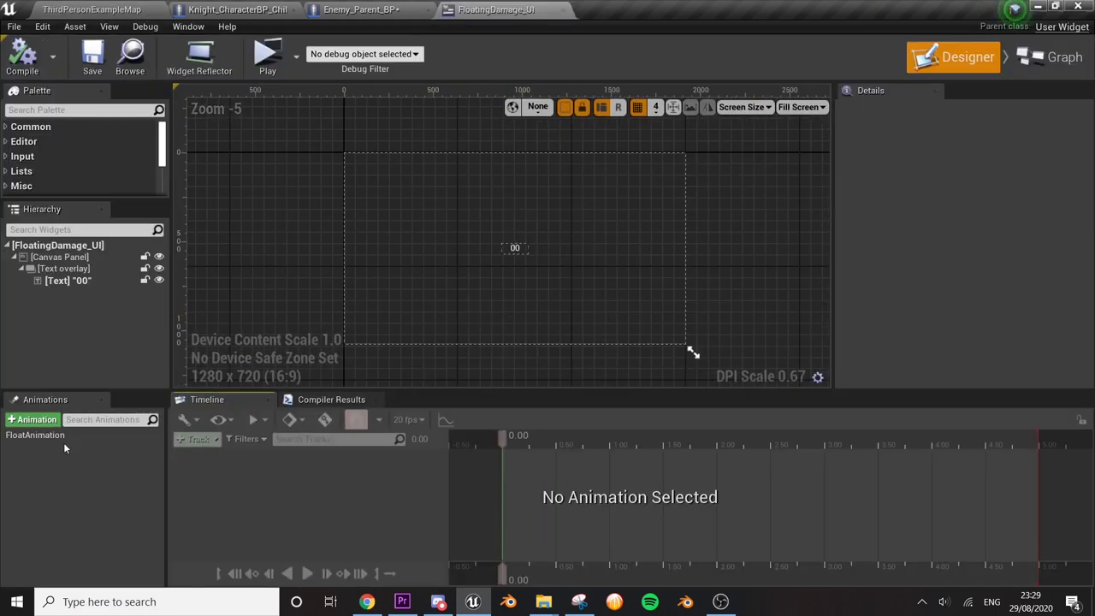
click(64, 440)
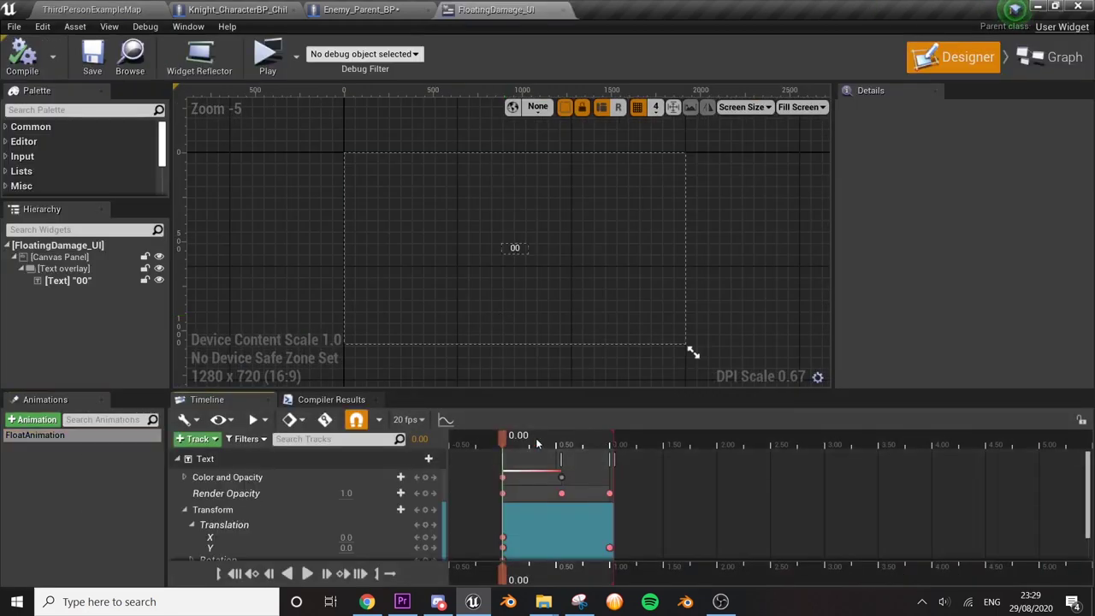
drag(507, 442, 613, 438)
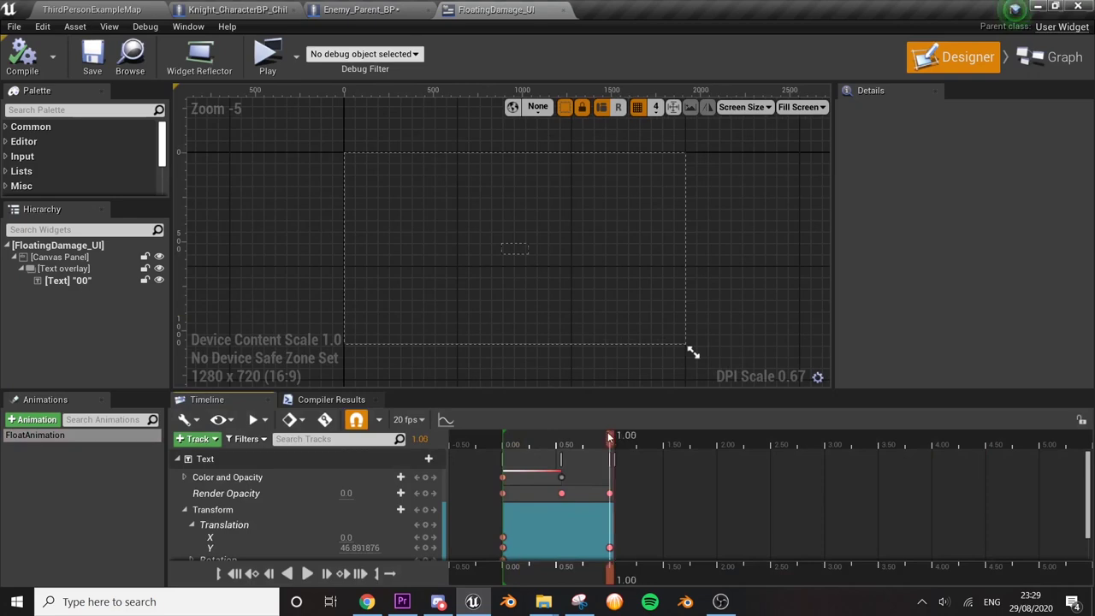
click(415, 9)
click(560, 10)
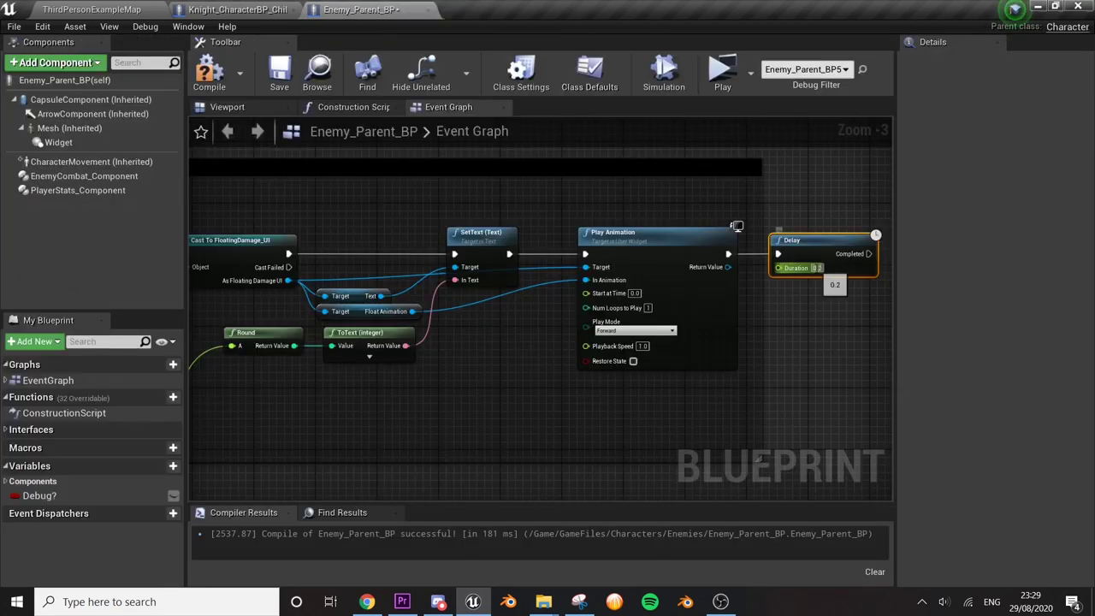
- Set the Delay to 1.05 seconds and place a DestroyComponent for the widget component after it
text(1.05)
mouse_move(744, 273)
right_down()
mouse_move(442, 254)
mouse_move(796, 256)
right_up()
scroll(359, 274, down, 1)
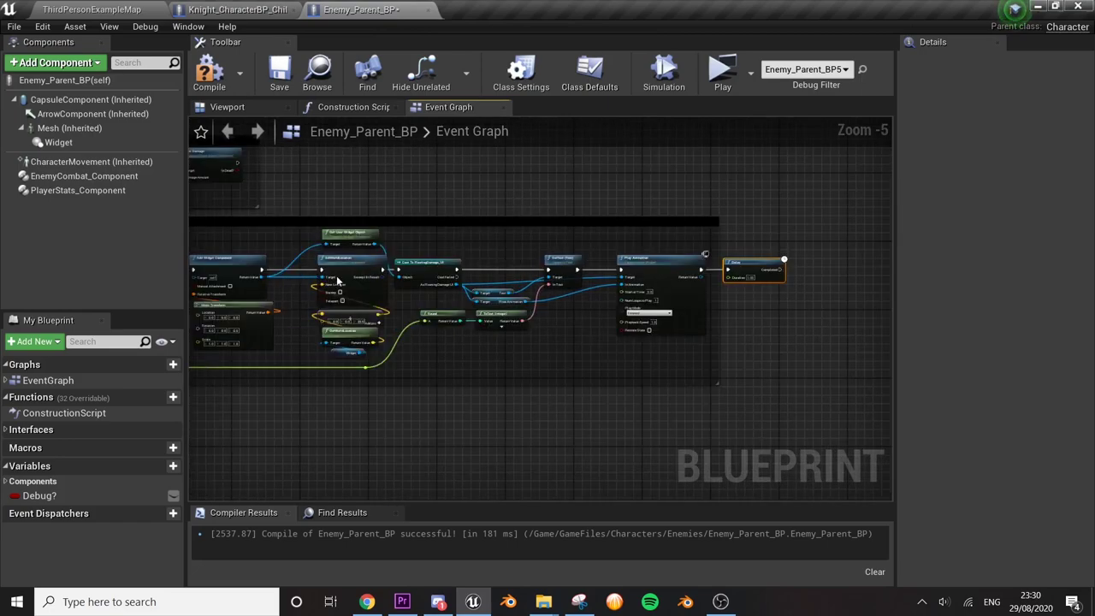
right_drag(359, 273, 462, 271)
drag(489, 361, 570, 396)
text(destriy)
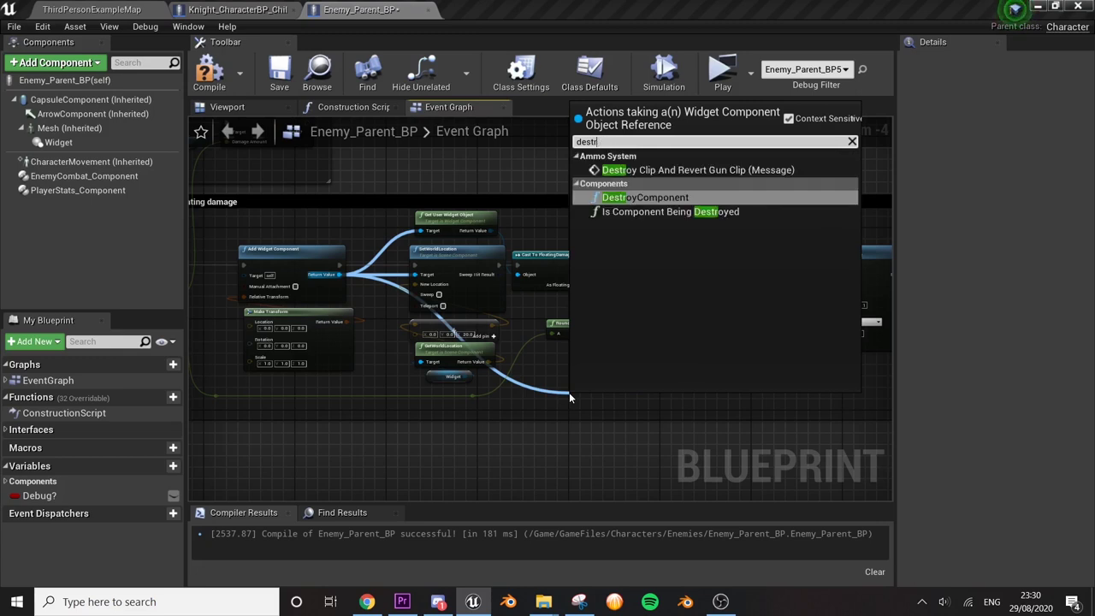
key(Return)
right_drag(569, 392, 601, 389)
mouse_move(421, 387)
mouse_down()
mouse_move(808, 295)
mouse_move(845, 237)
mouse_move(787, 407)
mouse_move(764, 407)
mouse_up()
- Route the Target wire through a reroute point below the nodes and enlarge the comment box to fit
double_click(814, 256)
right_drag(763, 409, 855, 397)
drag(855, 393, 259, 408)
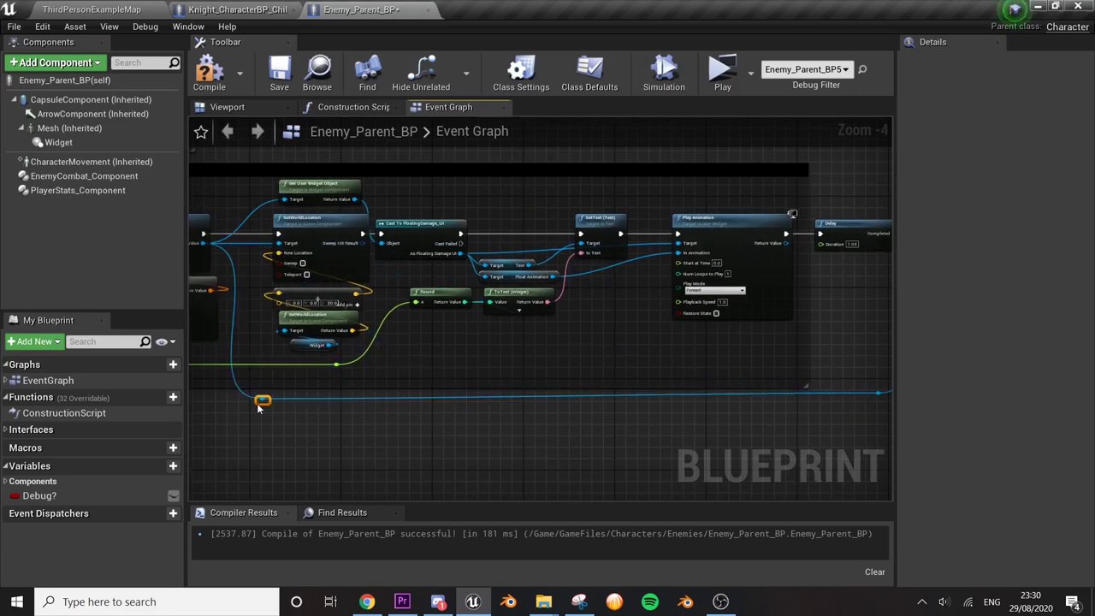
scroll(431, 402, down, 2)
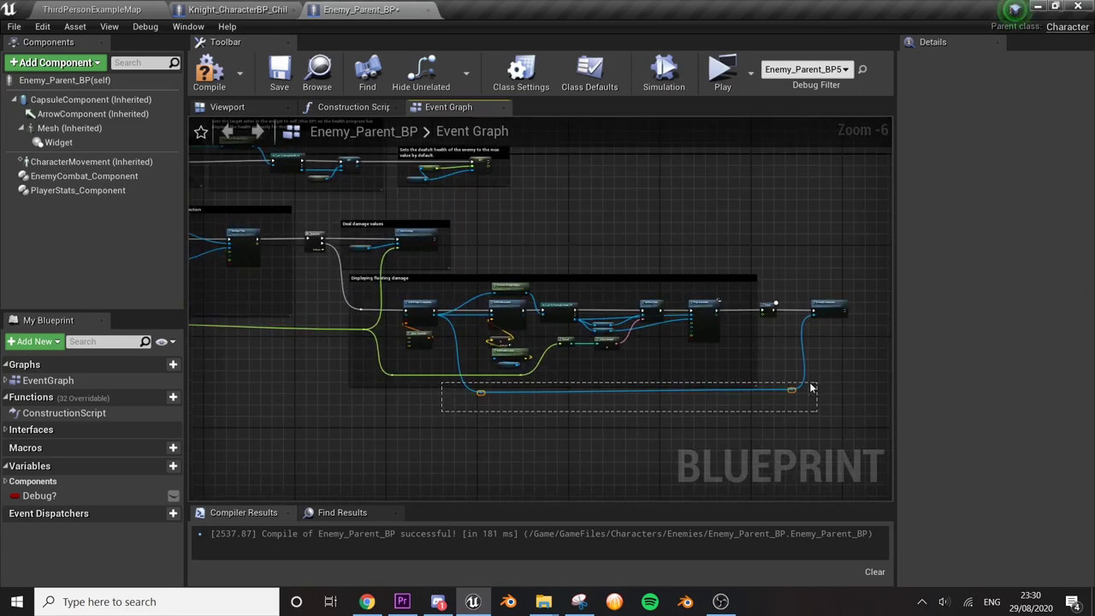
drag(755, 386, 863, 406)
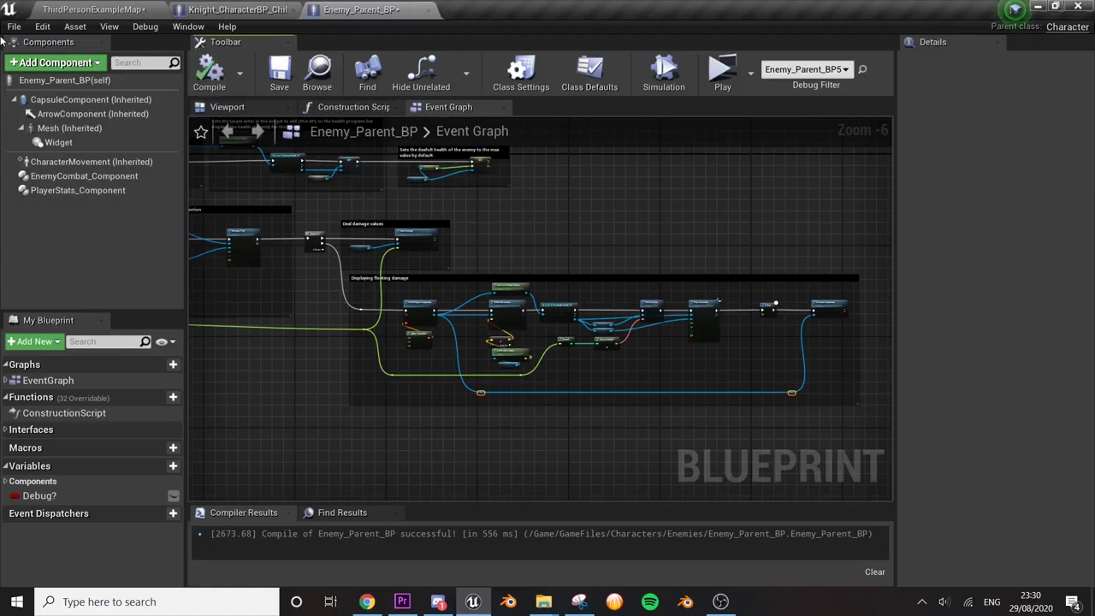
- Save all modified assets and ThirdPersonExampleMap with File > Save All
click(14, 27)
click(46, 104)
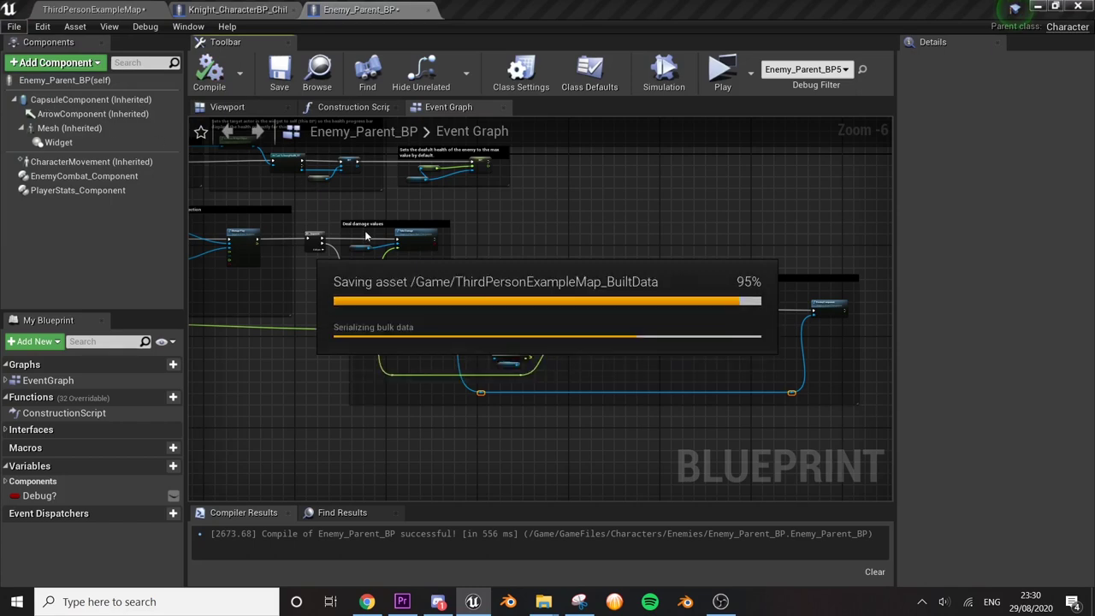
scroll(439, 266, down, 2)
right_drag(439, 266, 637, 295)
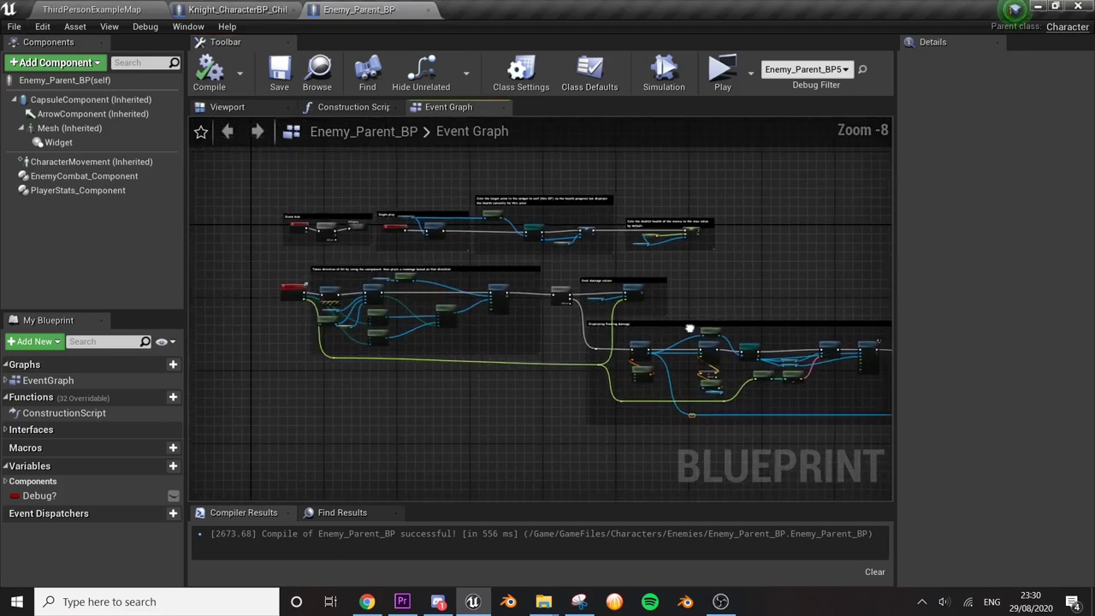
scroll(654, 326, down, 2)
scroll(452, 368, up, 3)
scroll(451, 368, up, 2)
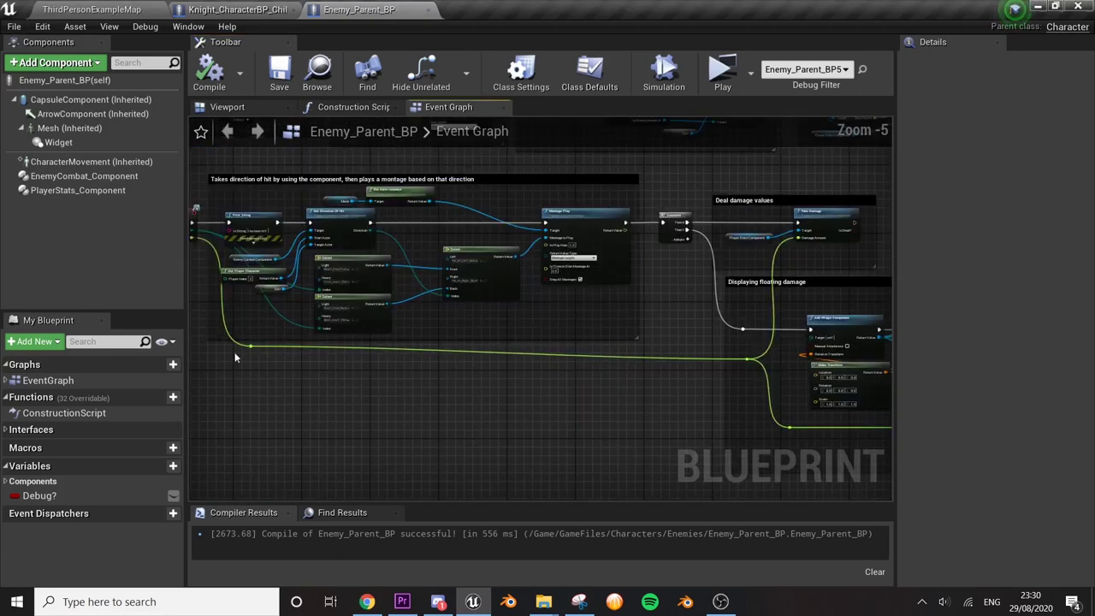
right_drag(280, 351, 342, 396)
scroll(315, 365, down, 3)
scroll(436, 301, up, 2)
scroll(427, 285, up, 2)
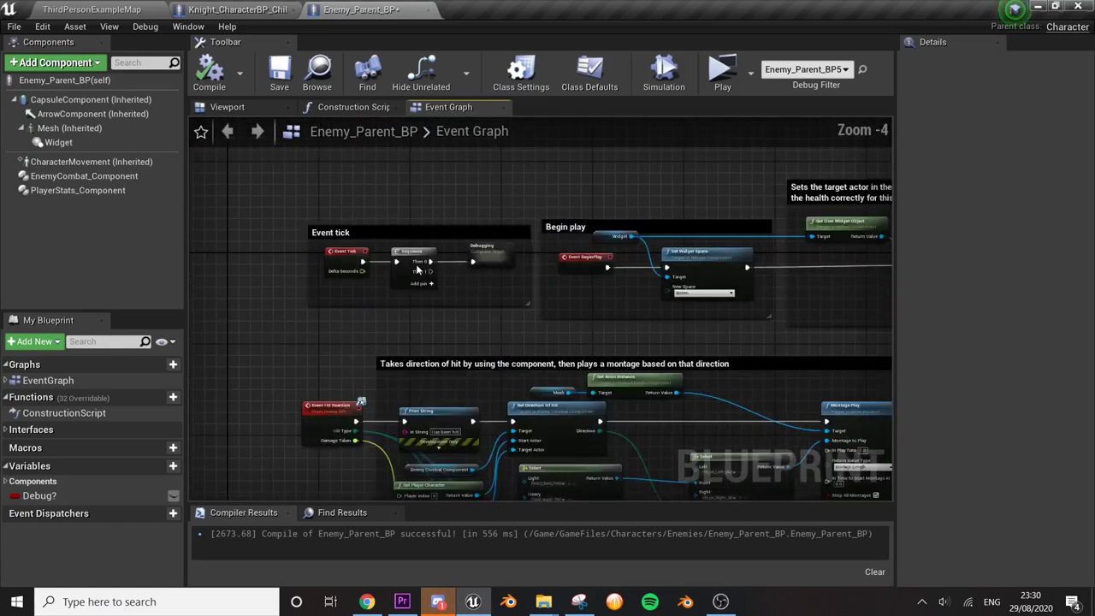
scroll(419, 267, up, 2)
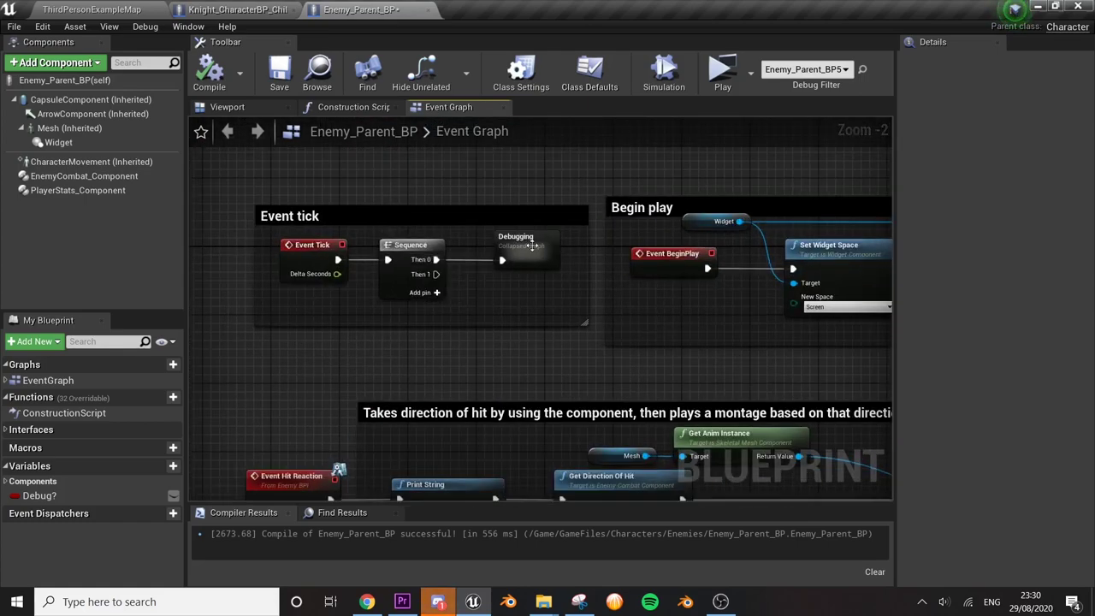
- Add a reroute node off the Sequence's Then 1 output in the Debugging graph
click(531, 245)
right_drag(433, 276, 282, 328)
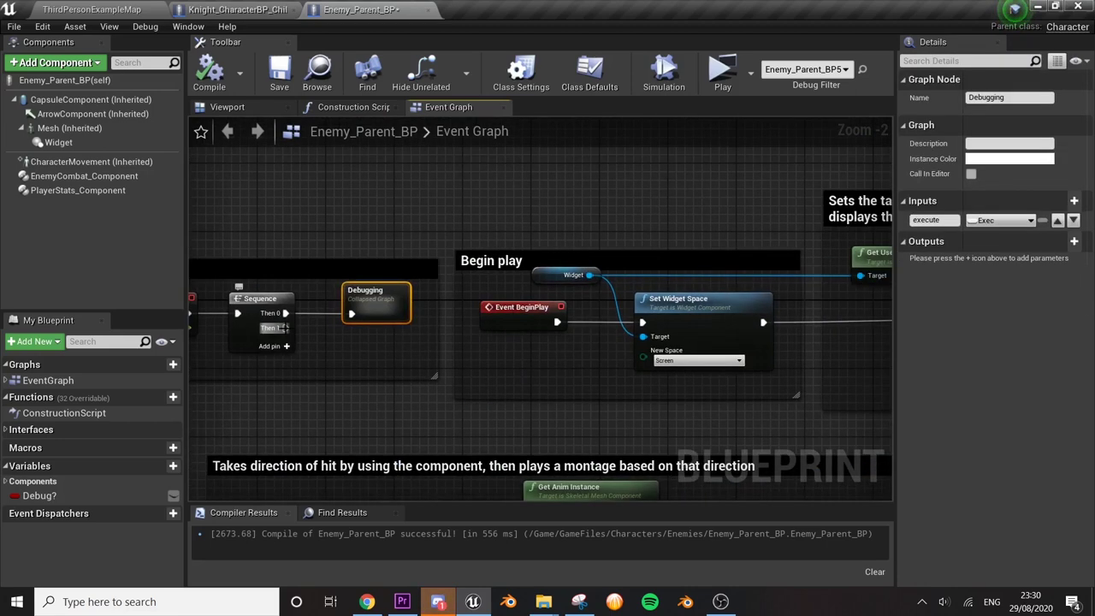
drag(284, 327, 446, 178)
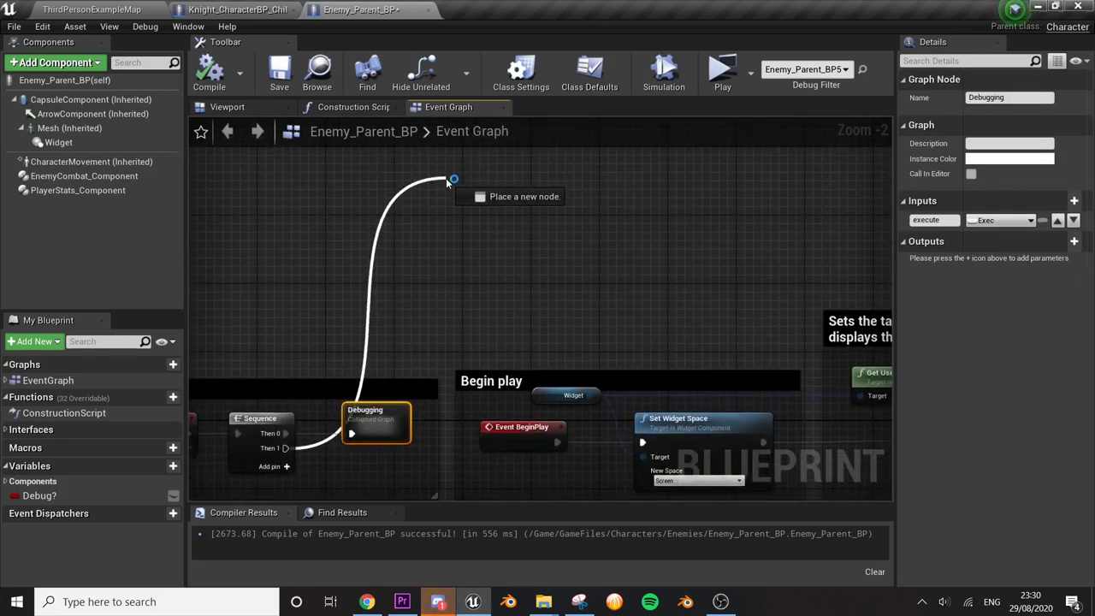
text(reroute)
key(Return)
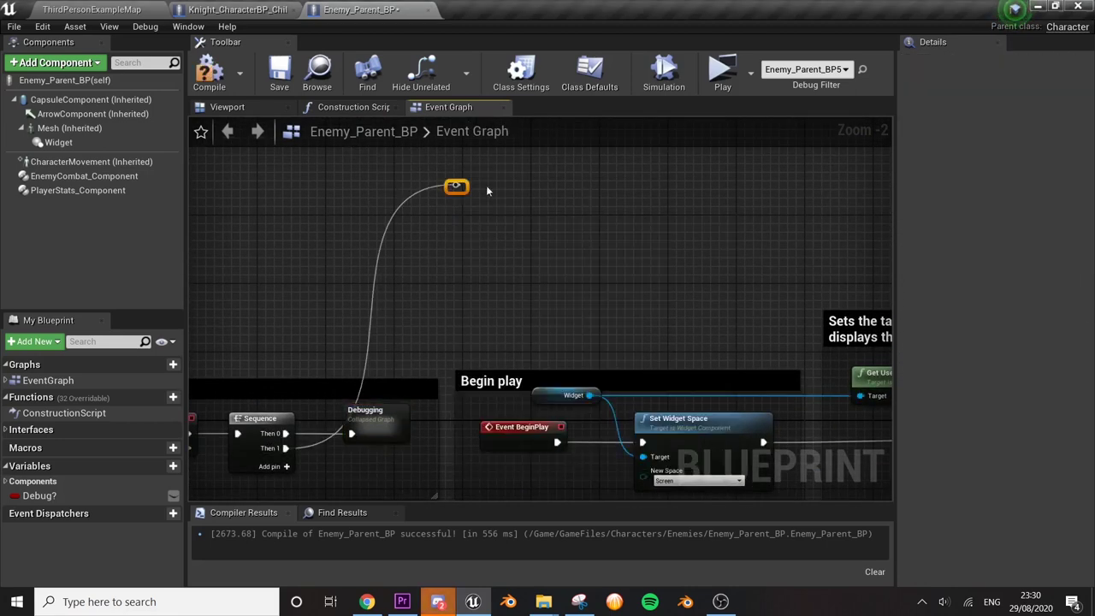
mouse_move(486, 190)
right_down()
mouse_move(349, 230)
mouse_move(333, 294)
right_up()
- Place a Self reference node, undoing a mistaken Get Controlled Player node wired to it
right_click(332, 195)
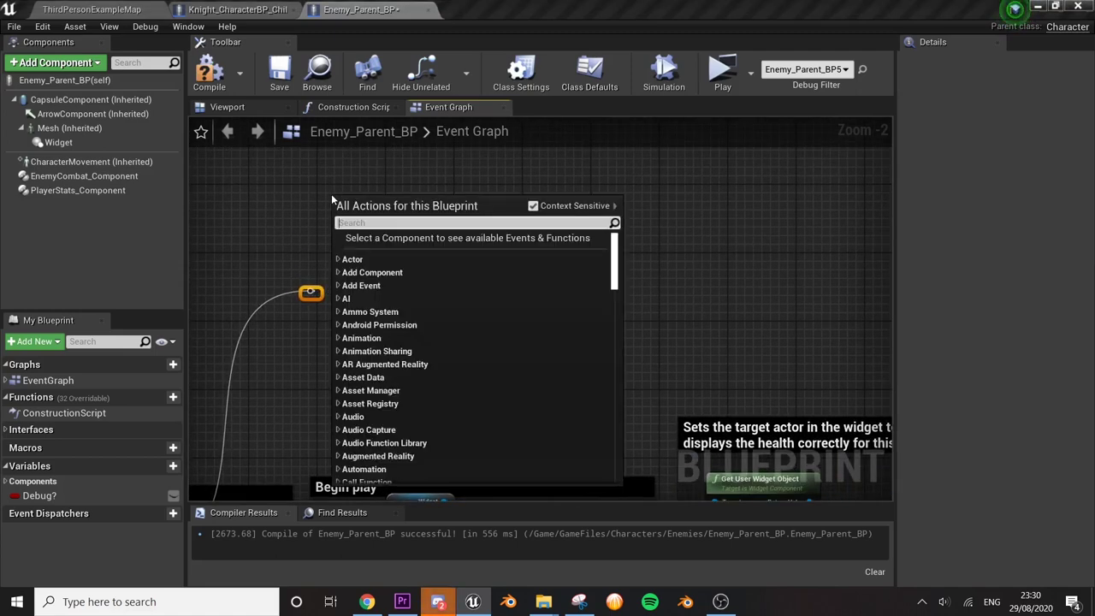
text(self)
key(Return)
drag(389, 203, 445, 203)
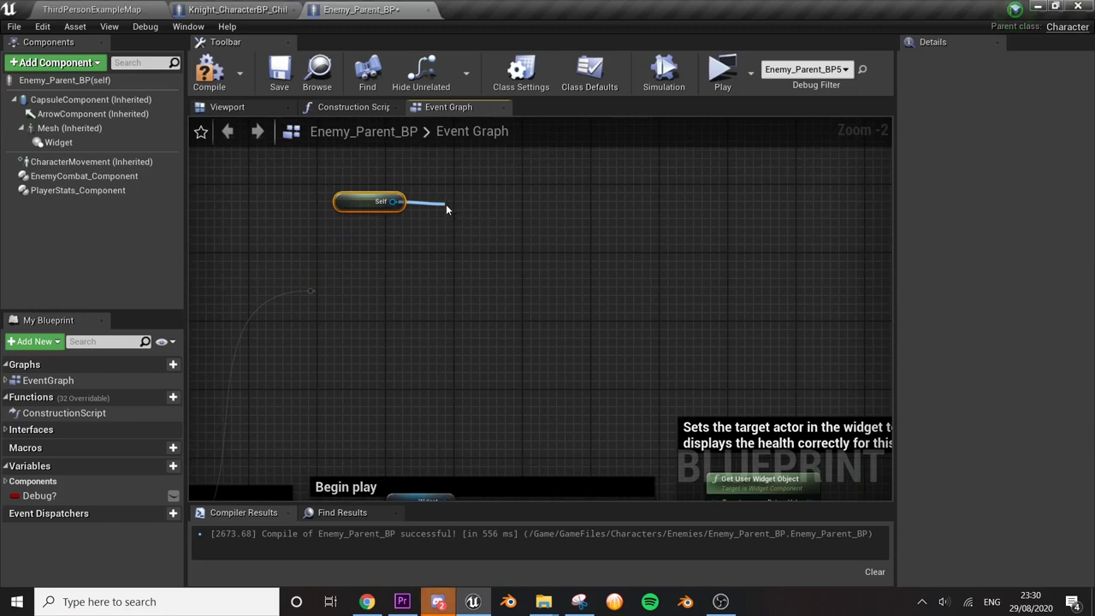
text(get player cont)
key(Return)
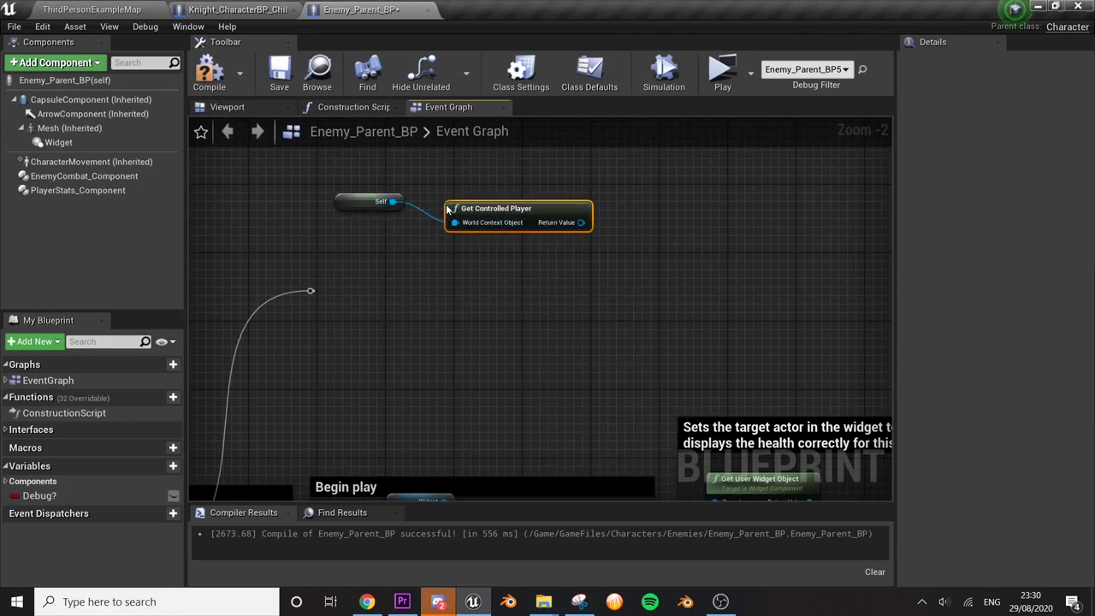
key(ctrl+z)
drag(392, 201, 428, 230)
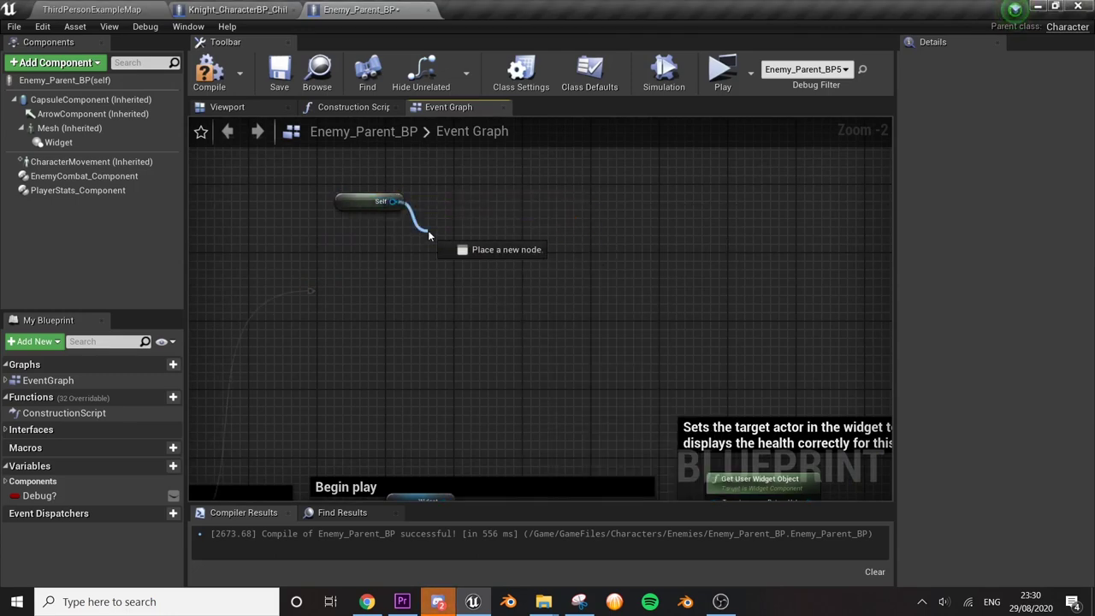
text(get player control)
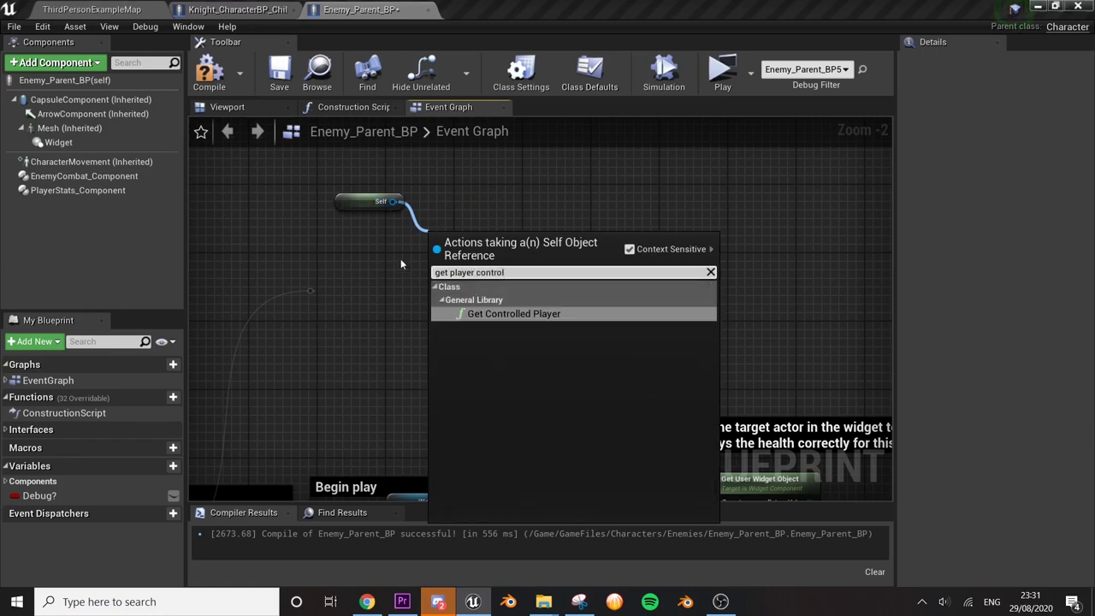
click(392, 266)
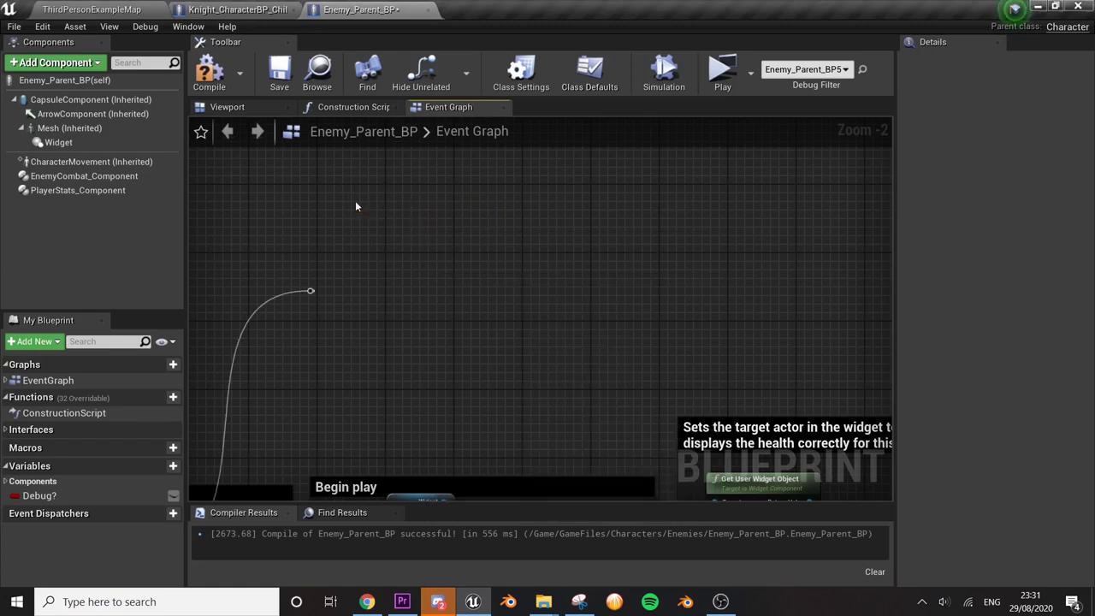
- Add a Get Player Controller node, deleting the wrong Get Controlled Player node attached to it
right_click(355, 202)
text(get player controler)
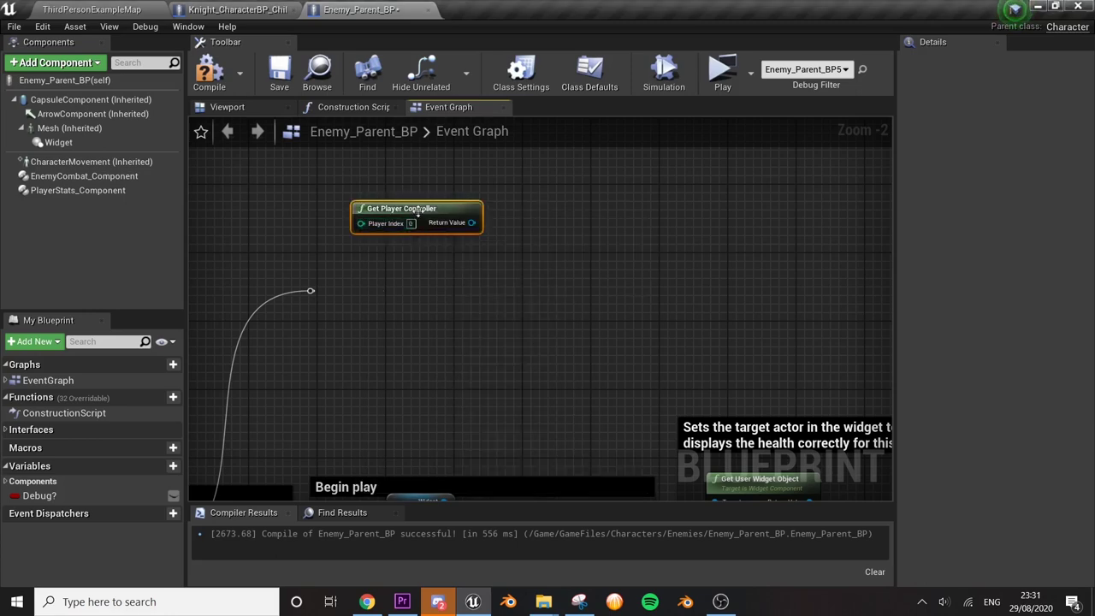
drag(353, 225, 587, 234)
text(get controlled)
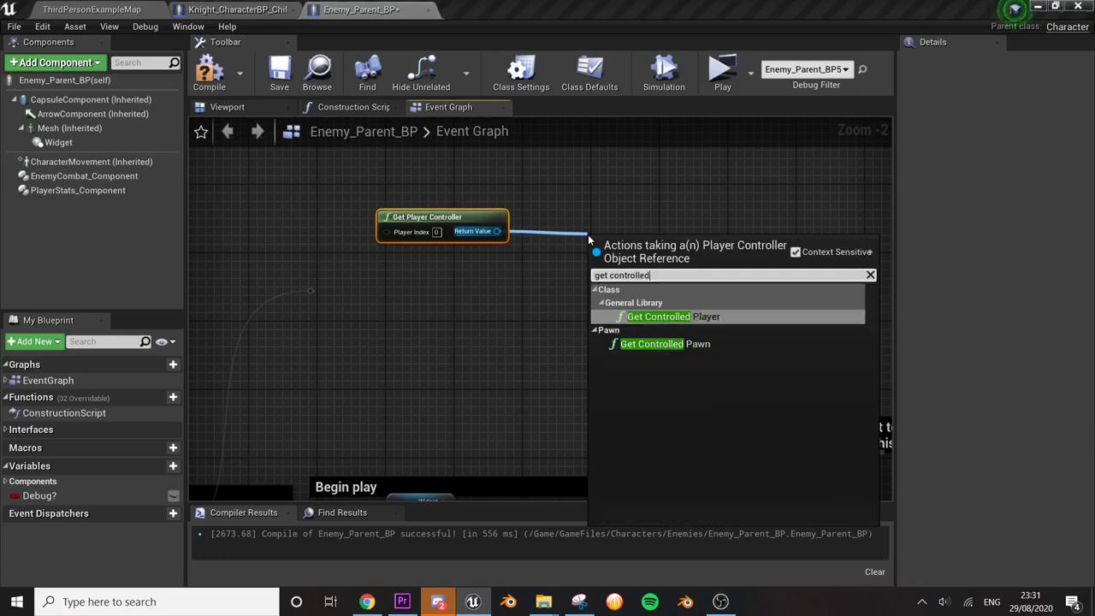
key(Return)
drag(672, 243, 654, 233)
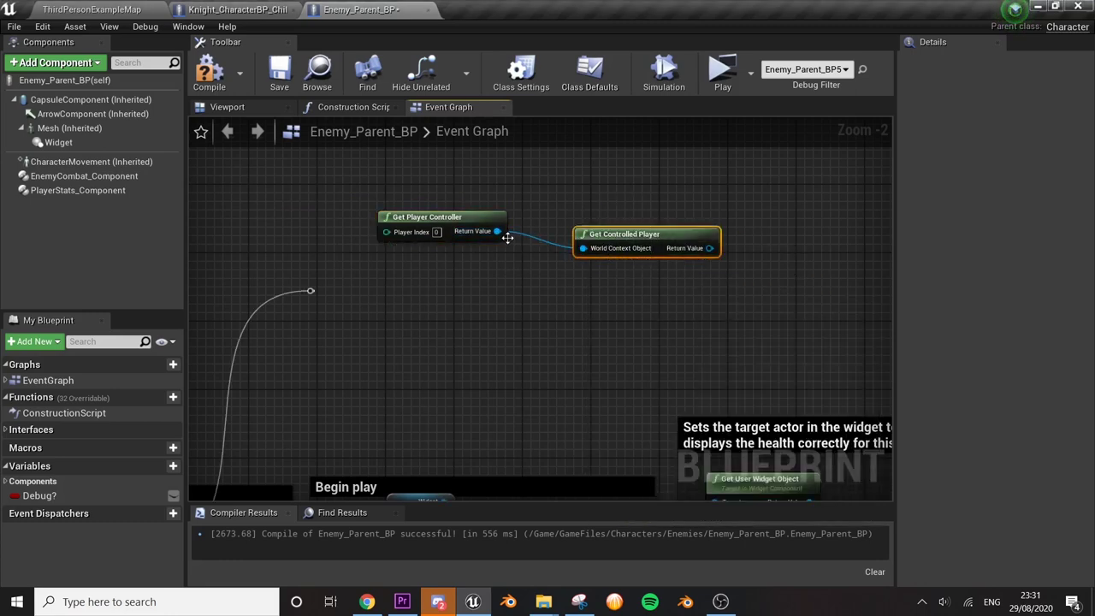
key(Delete)
- Wire Get Controlled Pawn from Get Player Controller and search GetActorLocation from the pawn
drag(497, 230, 537, 270)
text(get control)
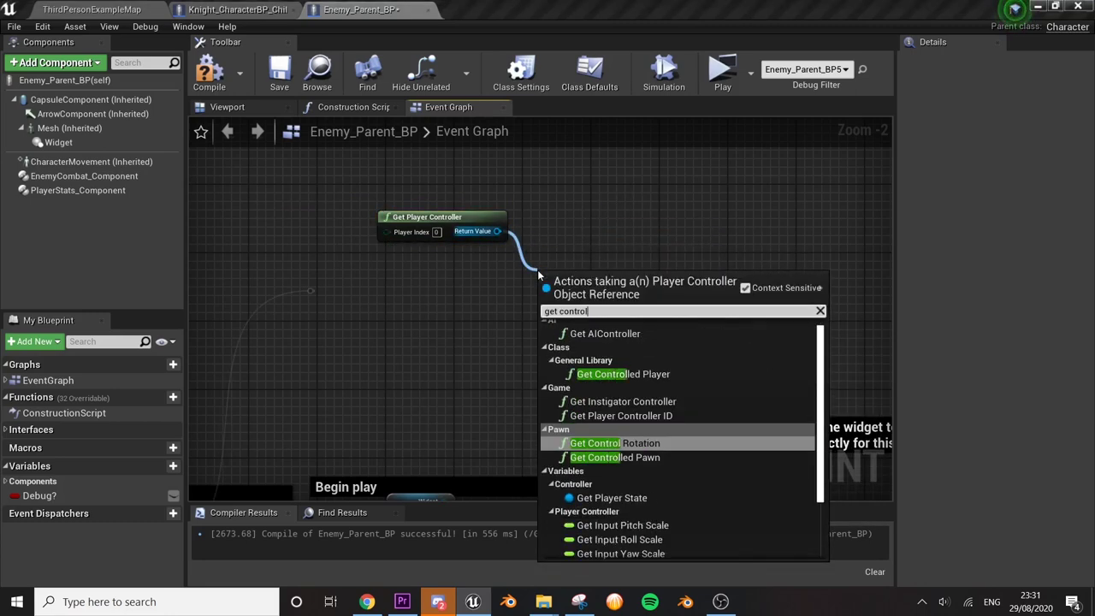
text(led p)
key(Return)
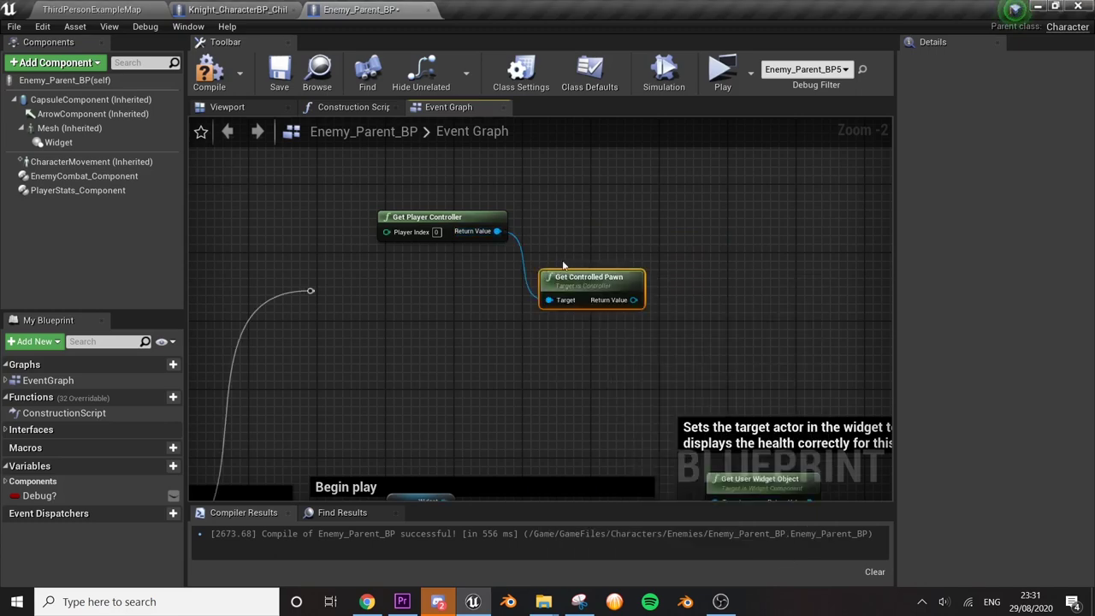
drag(563, 272, 543, 212)
right_drag(607, 233, 384, 242)
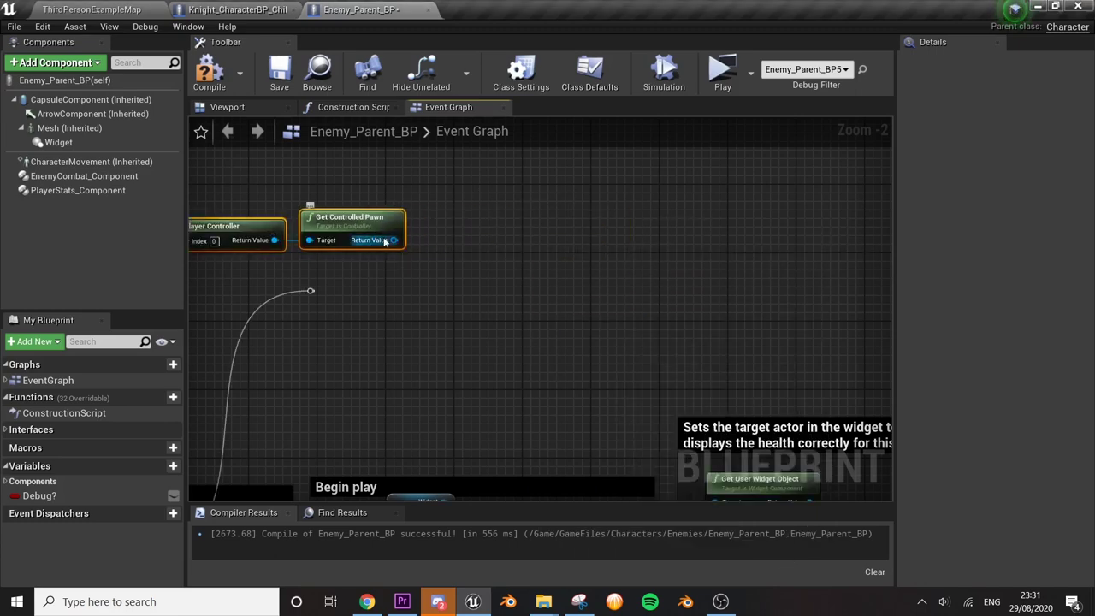
drag(385, 240, 459, 240)
text(get actor)
key(Escape)
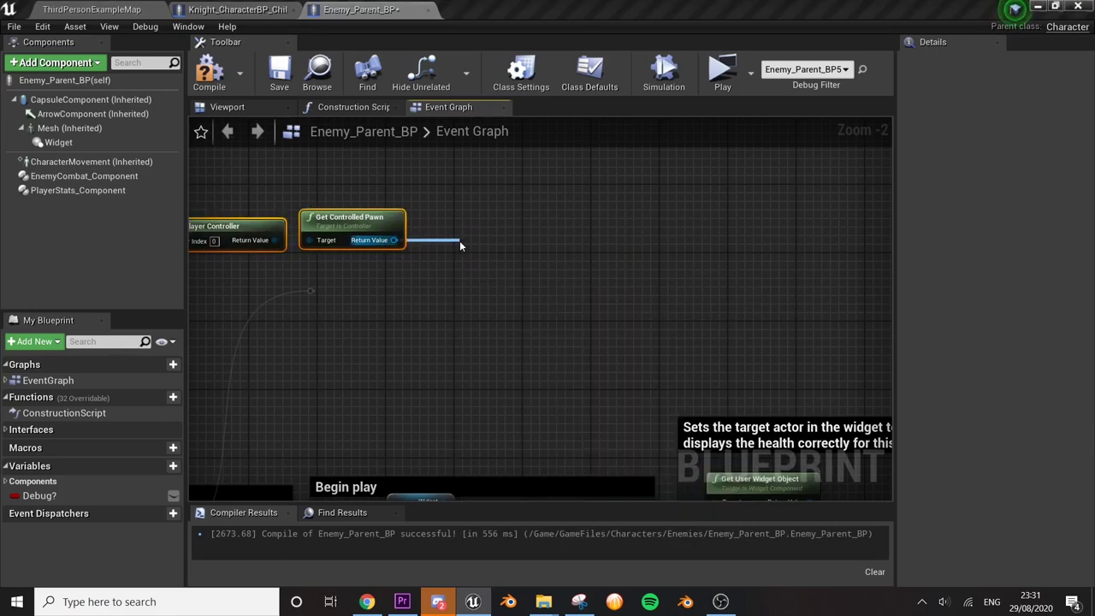
- Duplicate GetActorLocation and subtract the enemy's own location from the player pawn's location
right_drag(472, 188, 479, 271)
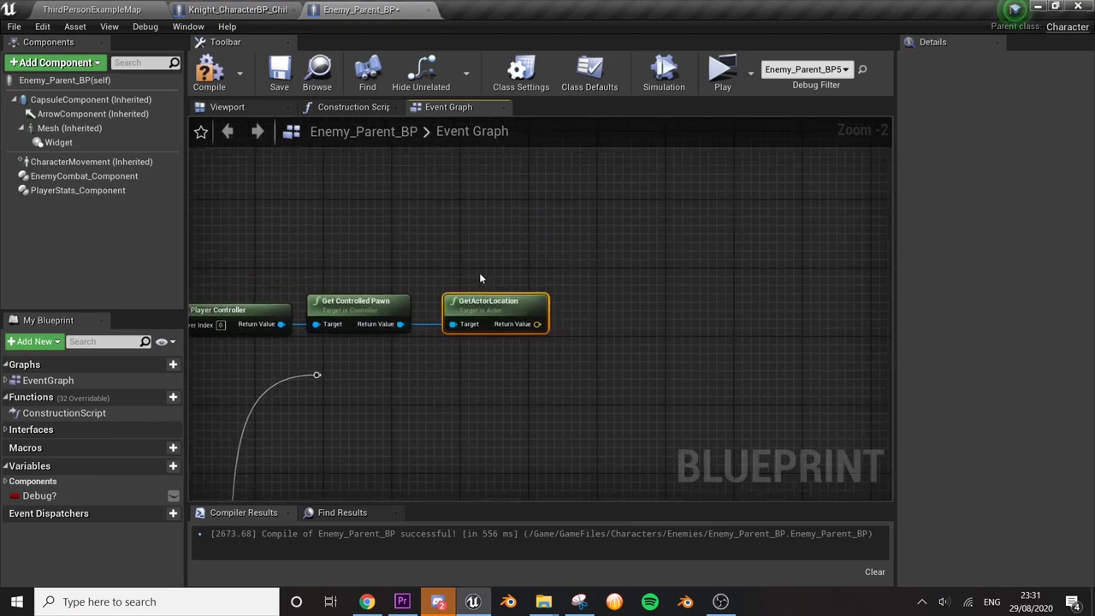
key(ctrl+c)
key(ctrl+v)
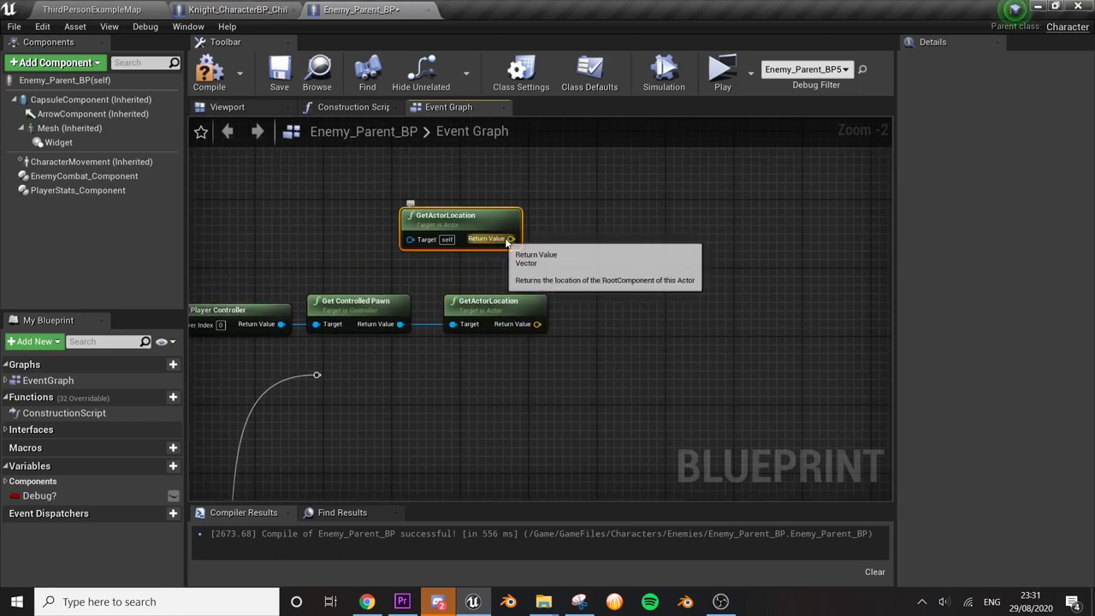
drag(511, 238, 592, 289)
text(+)
key(Return)
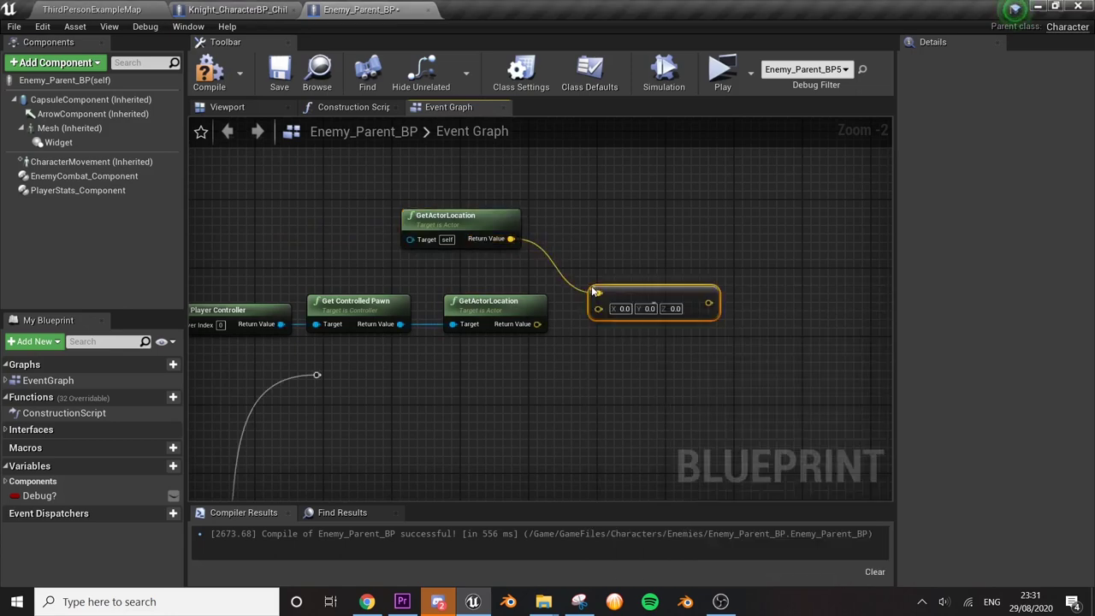
mouse_move(535, 324)
mouse_down()
mouse_move(599, 306)
mouse_move(510, 238)
mouse_move(515, 365)
mouse_up()
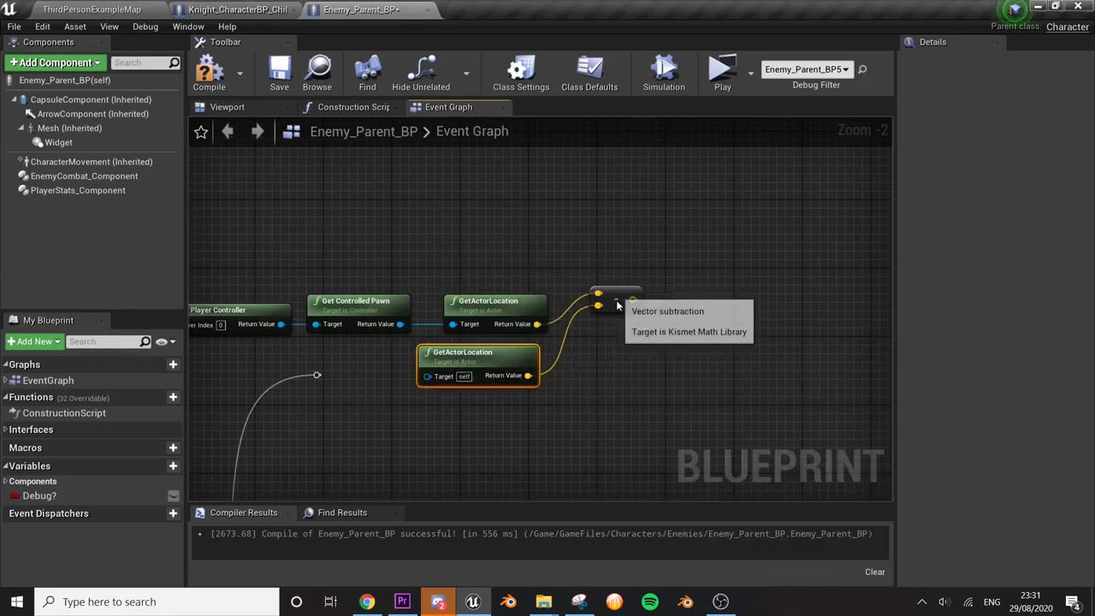
drag(617, 305, 608, 336)
- Feed the location difference into a VectorLength node and drag out from its result
drag(346, 276, 632, 337)
mouse_move(635, 335)
right_down()
mouse_move(708, 325)
mouse_move(450, 311)
right_up()
drag(466, 306, 562, 310)
text(vector length)
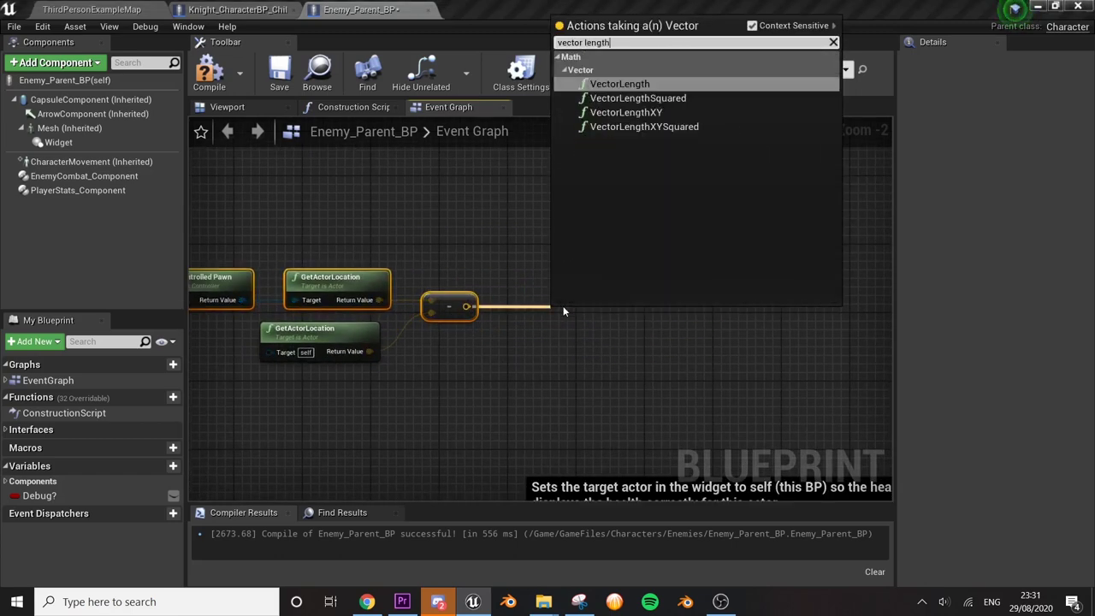
key(Return)
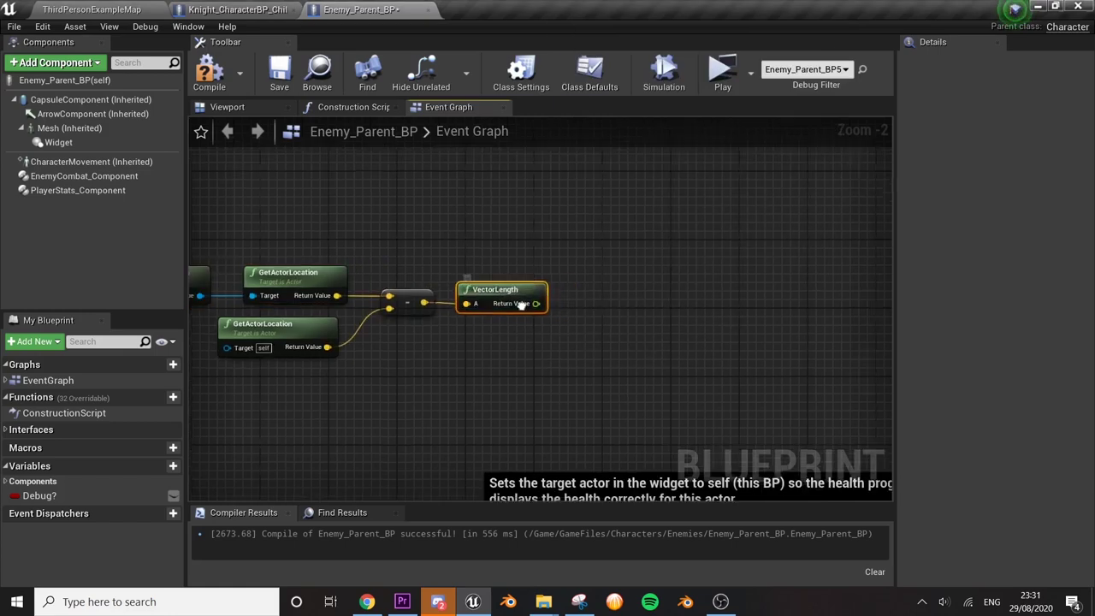
scroll(697, 301, down, 2)
scroll(697, 301, up, 1)
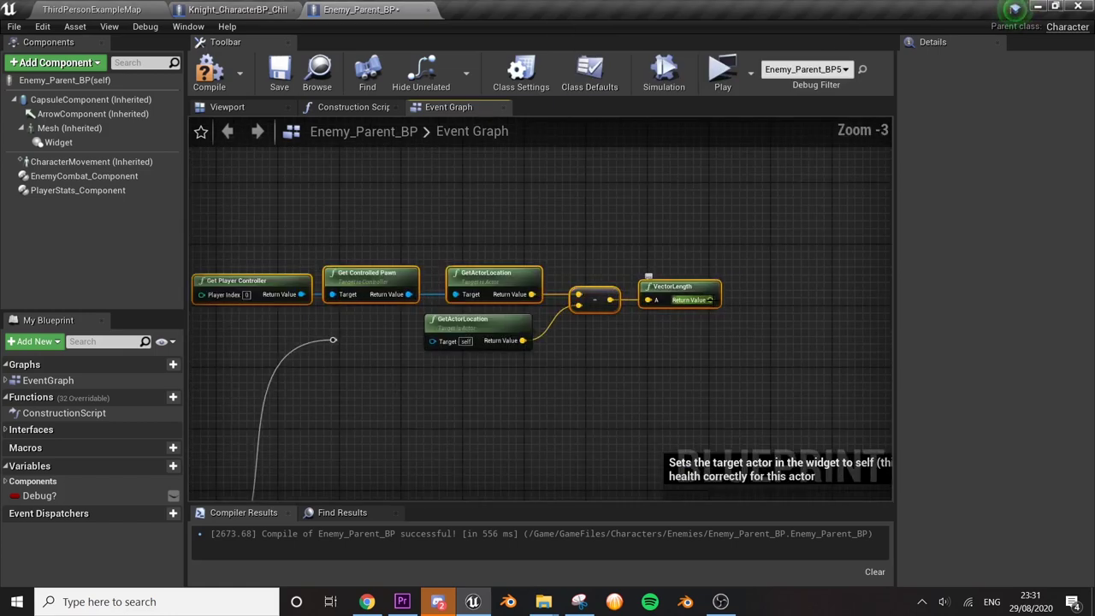
drag(709, 299, 767, 301)
- Add a Map Range Clamped node on the VectorLength distance
text(map range)
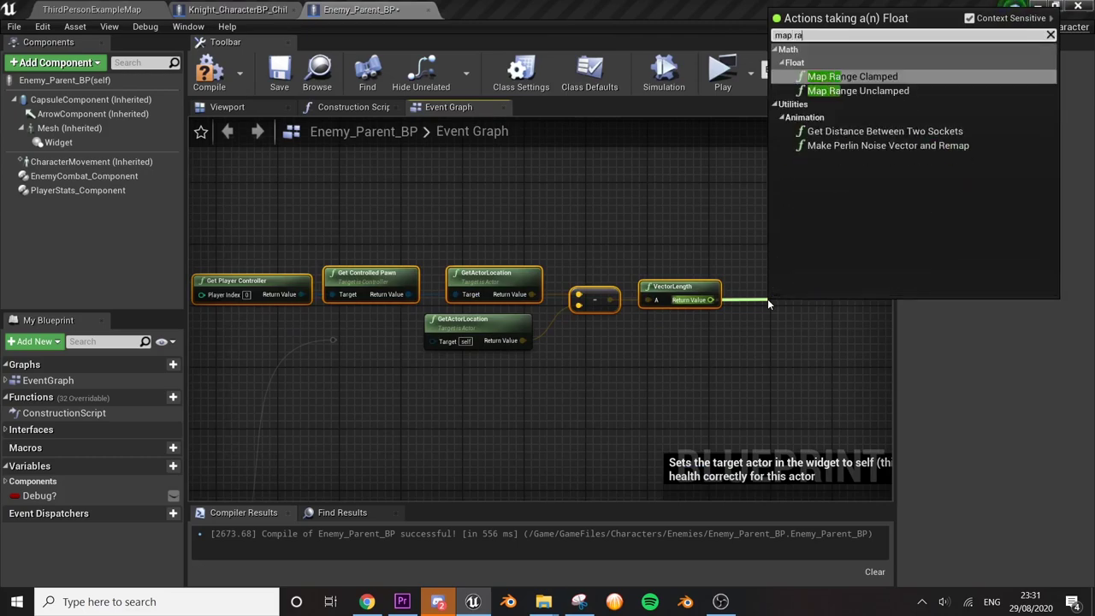
key(Return)
scroll(614, 280, up, 2)
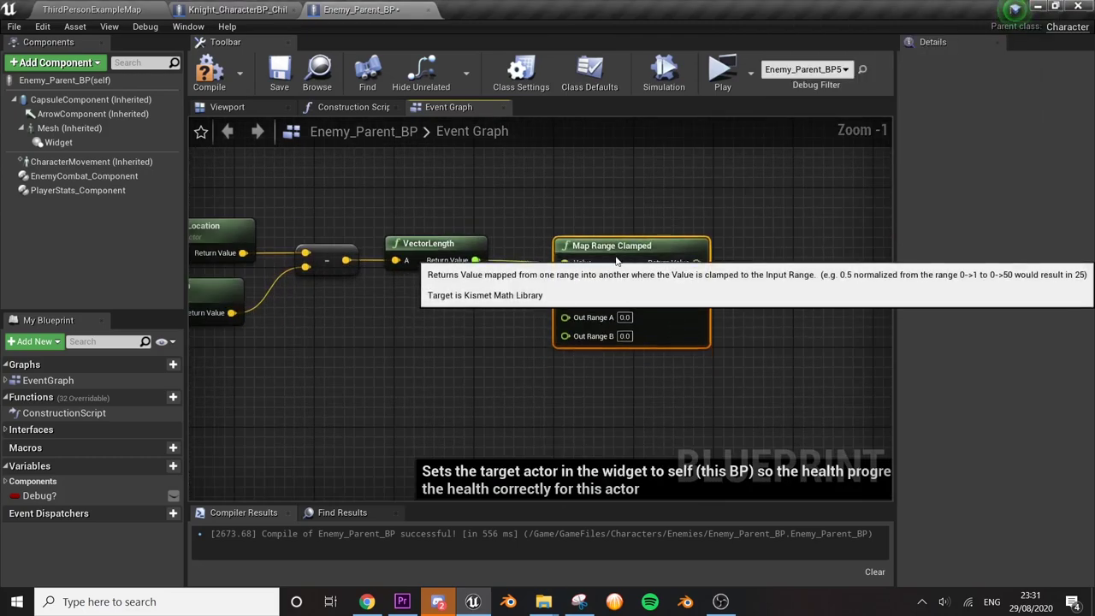
scroll(599, 308, up, 1)
scroll(470, 336, down, 1)
scroll(470, 335, down, 2)
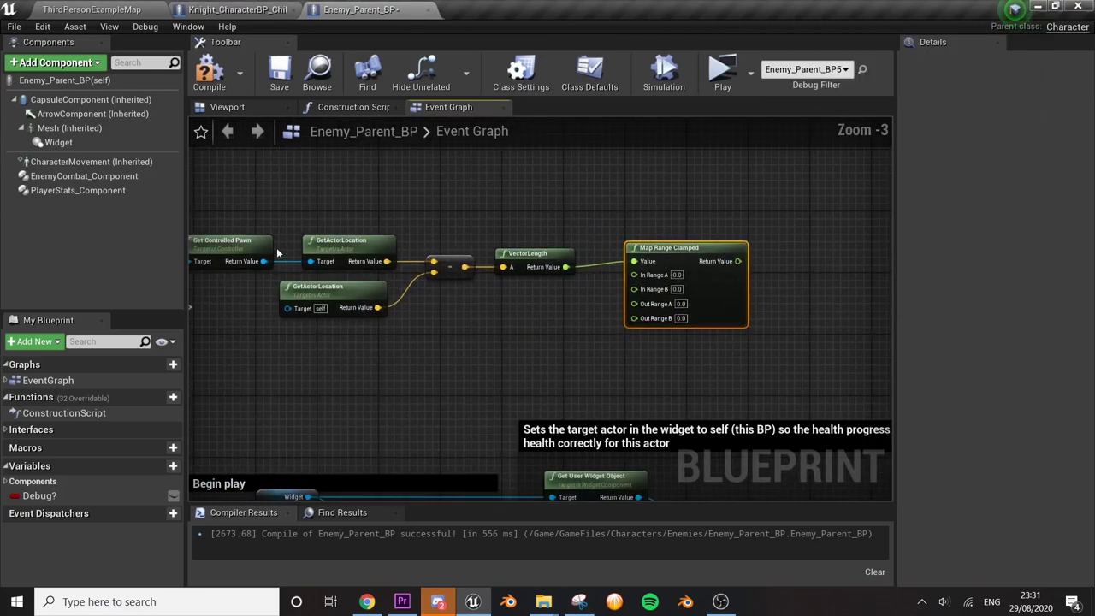
- Set Map Range Clamped to In Range 100–500 and Out Range 1.0–0.0
drag(355, 231, 884, 300)
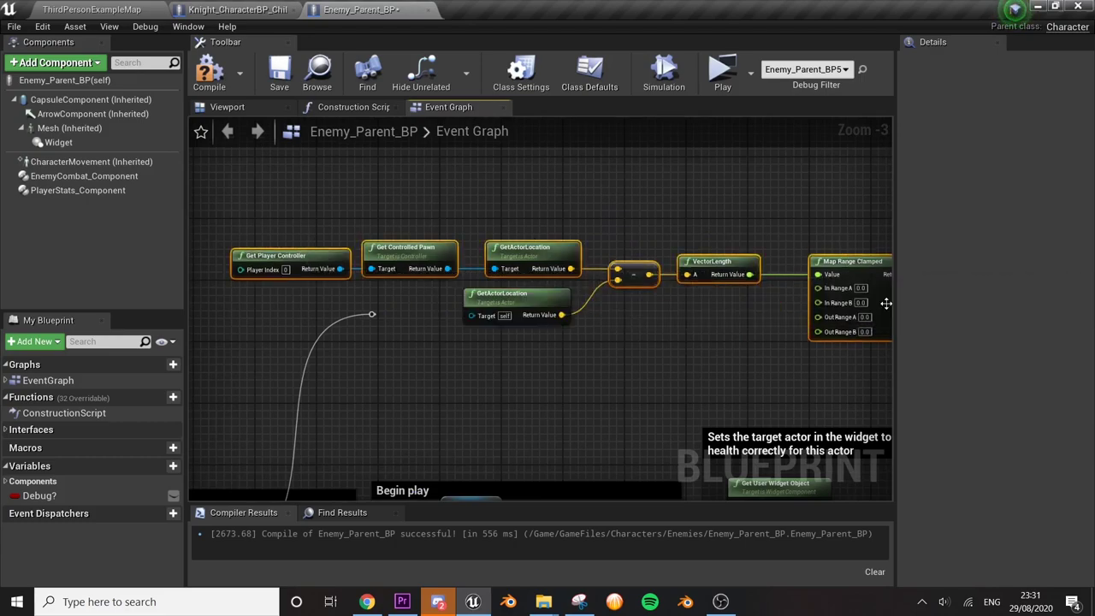
right_drag(884, 300, 527, 245)
scroll(528, 244, up, 3)
text(100)
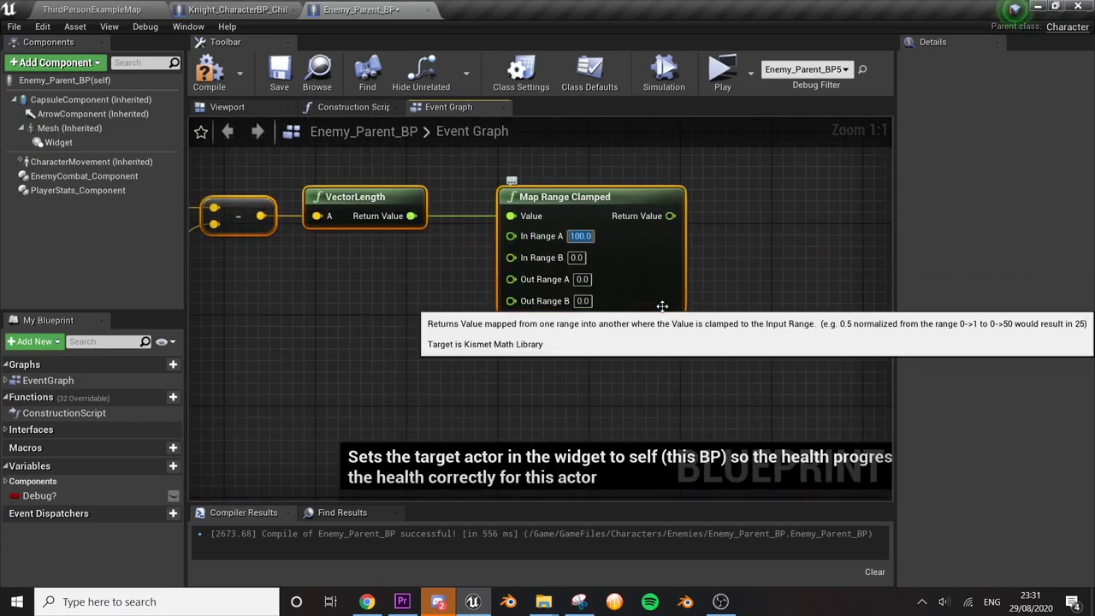
key(Tab)
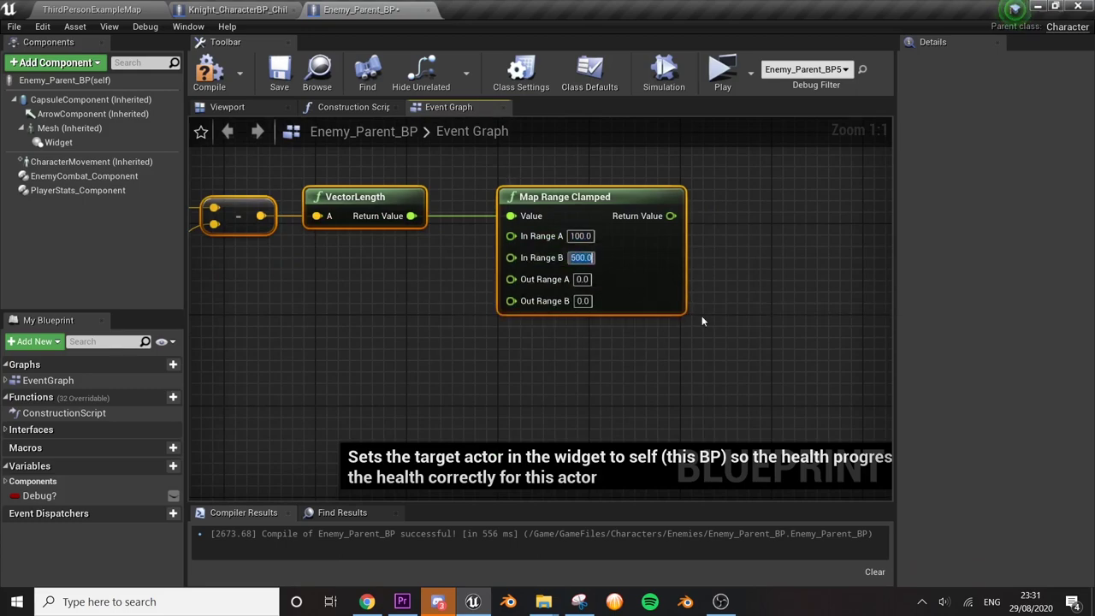
click(736, 296)
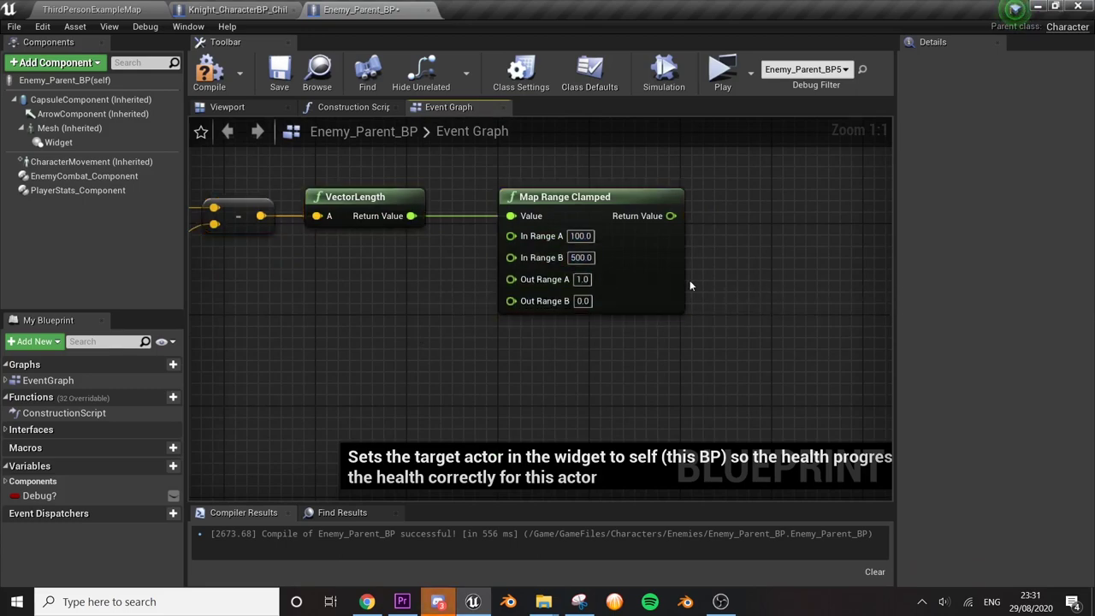
scroll(689, 279, down, 3)
right_drag(302, 327, 432, 272)
scroll(505, 305, down, 3)
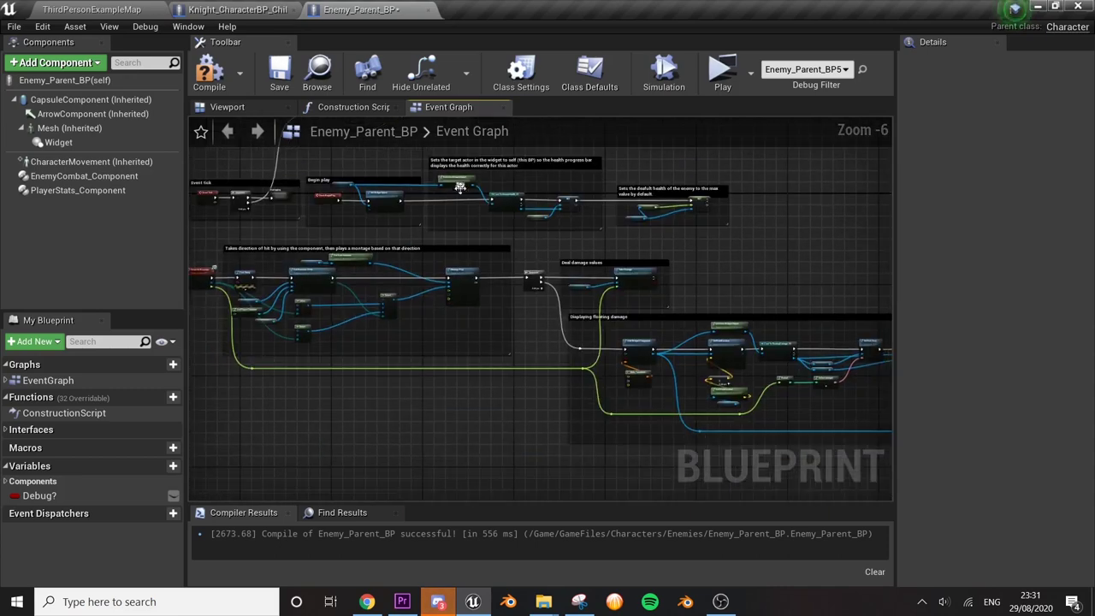
- Find Get User Widget Object and Cast To FloatingDamage_UI in the Displaying floating damage section
scroll(688, 374, up, 3)
right_drag(689, 374, 532, 354)
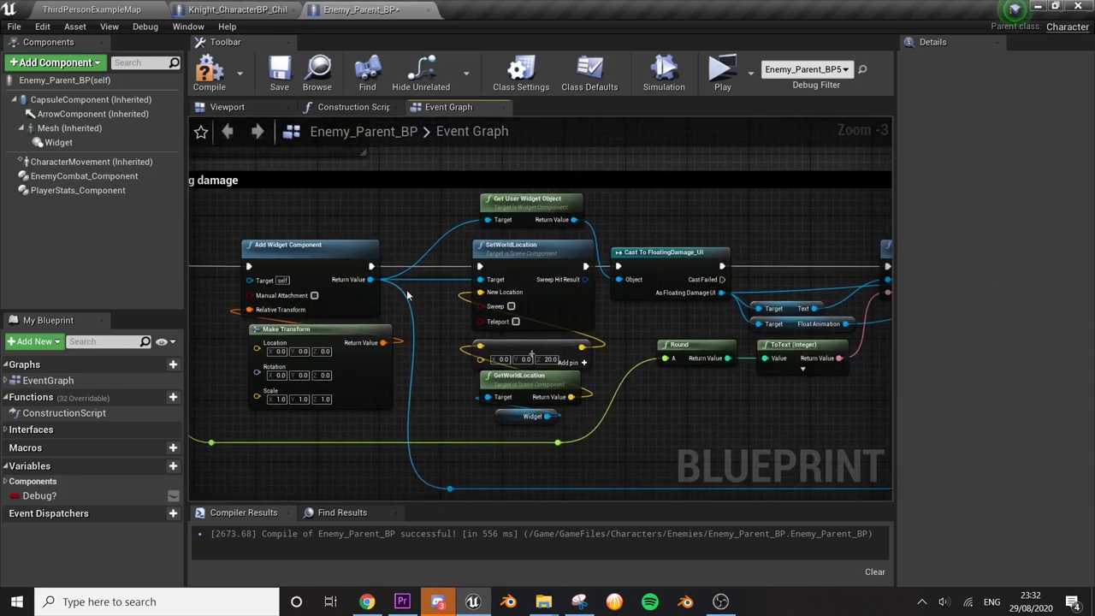
click(539, 288)
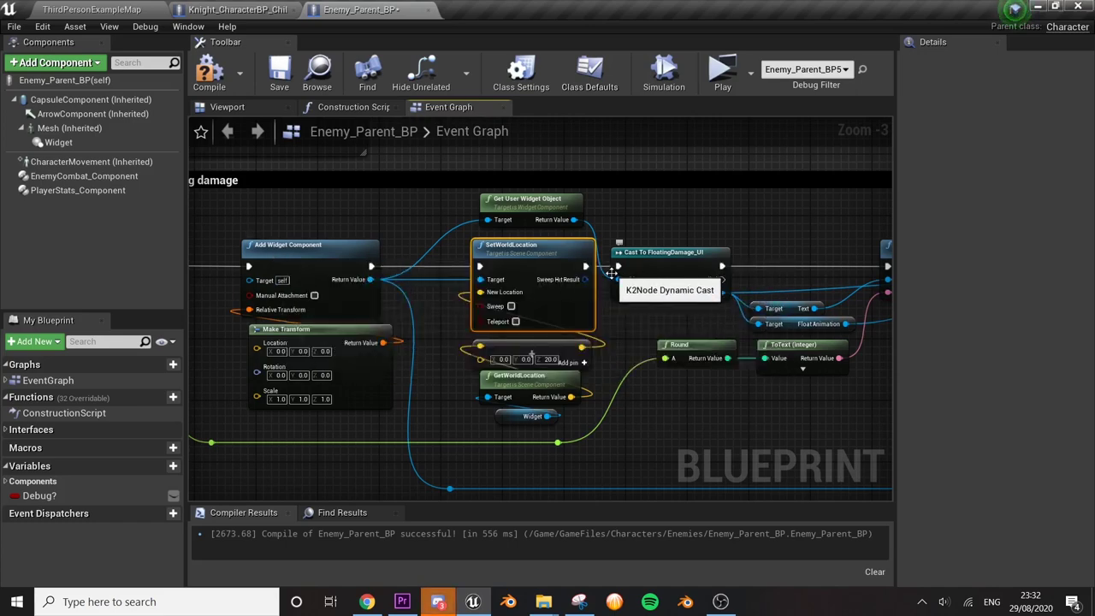
right_drag(611, 272, 475, 262)
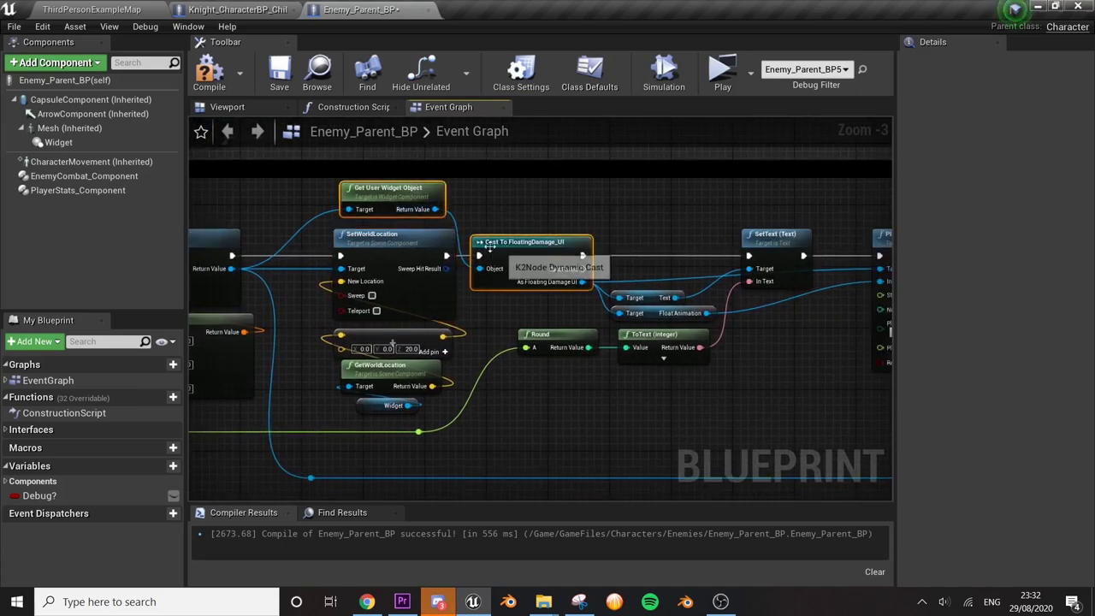
scroll(471, 316, down, 1)
scroll(471, 316, down, 4)
scroll(471, 316, up, 2)
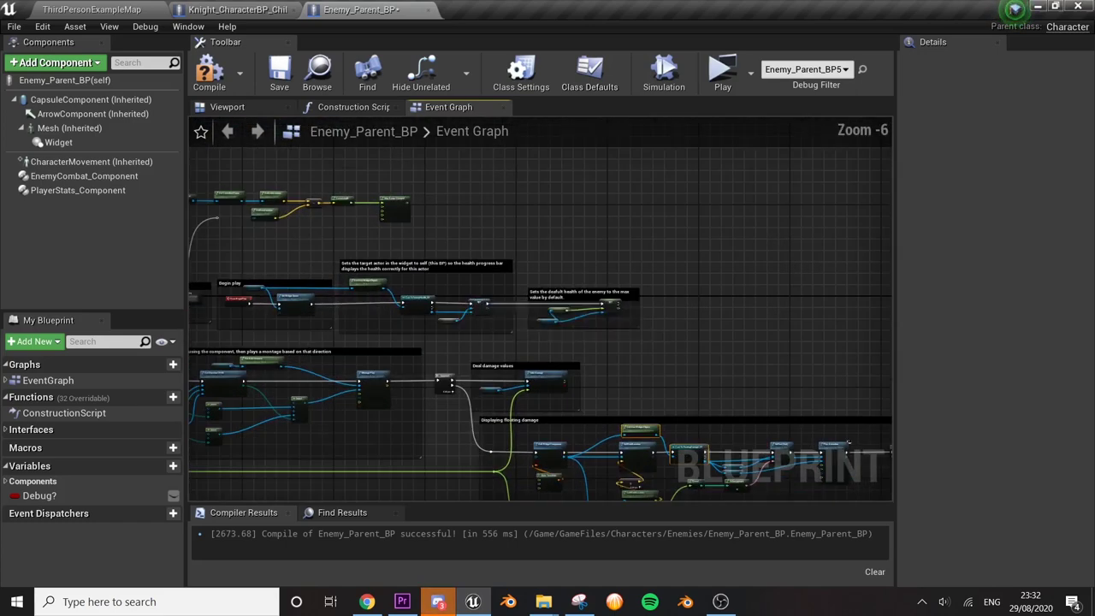
scroll(530, 274, up, 2)
scroll(584, 237, up, 1)
- Feed the Widget into Get User Widget Object and cast it to EnemyHealth_UI
scroll(584, 238, up, 2)
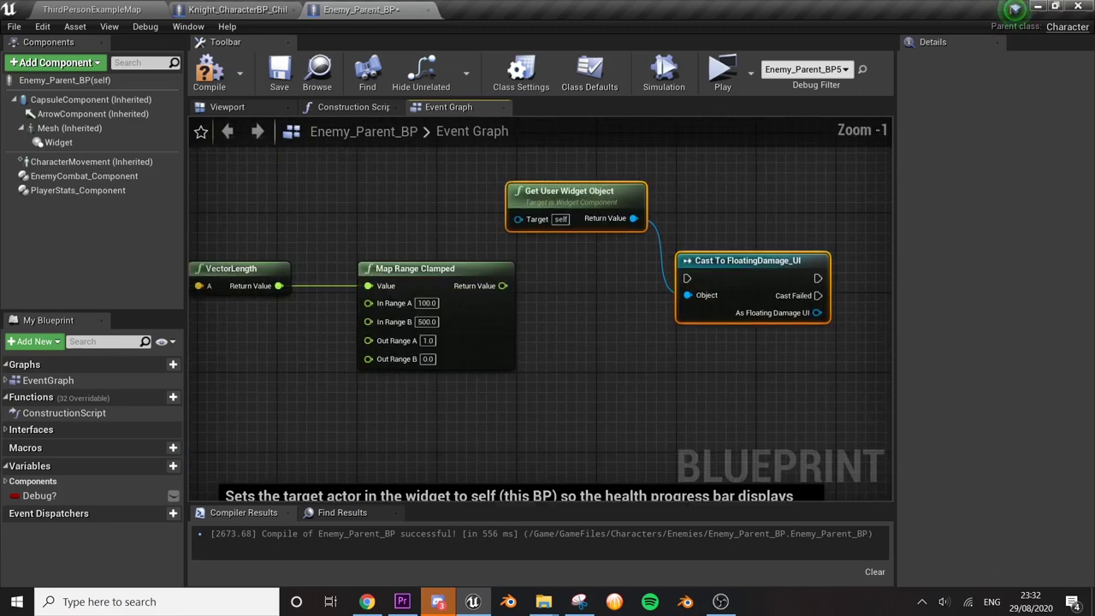
right_drag(757, 281, 629, 281)
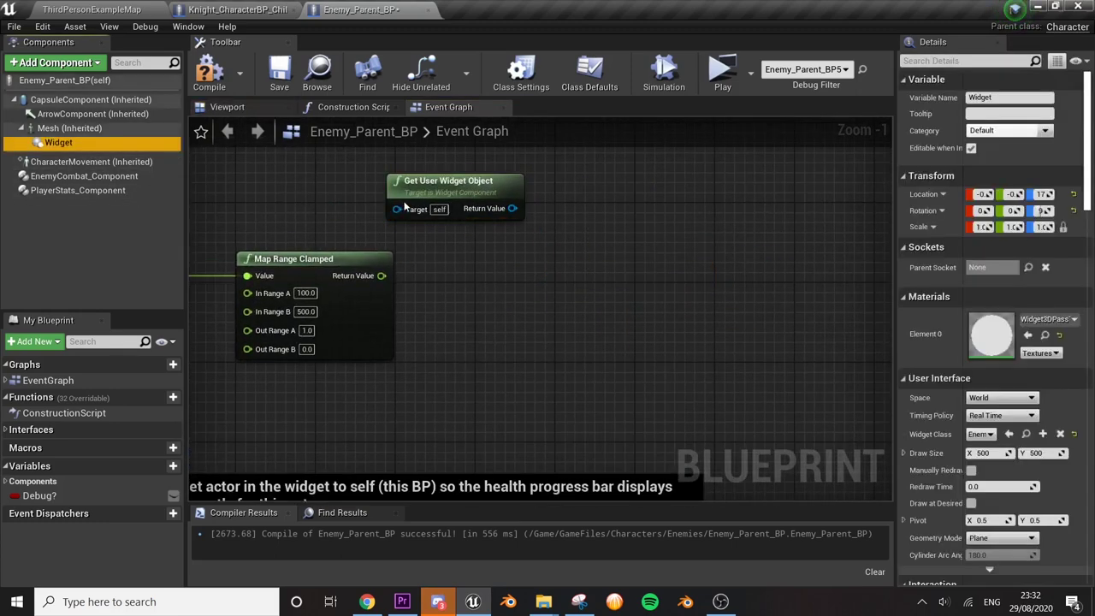
drag(59, 142, 395, 209)
mouse_move(504, 208)
mouse_down()
mouse_move(541, 247)
mouse_move(572, 248)
mouse_up()
text(cast to)
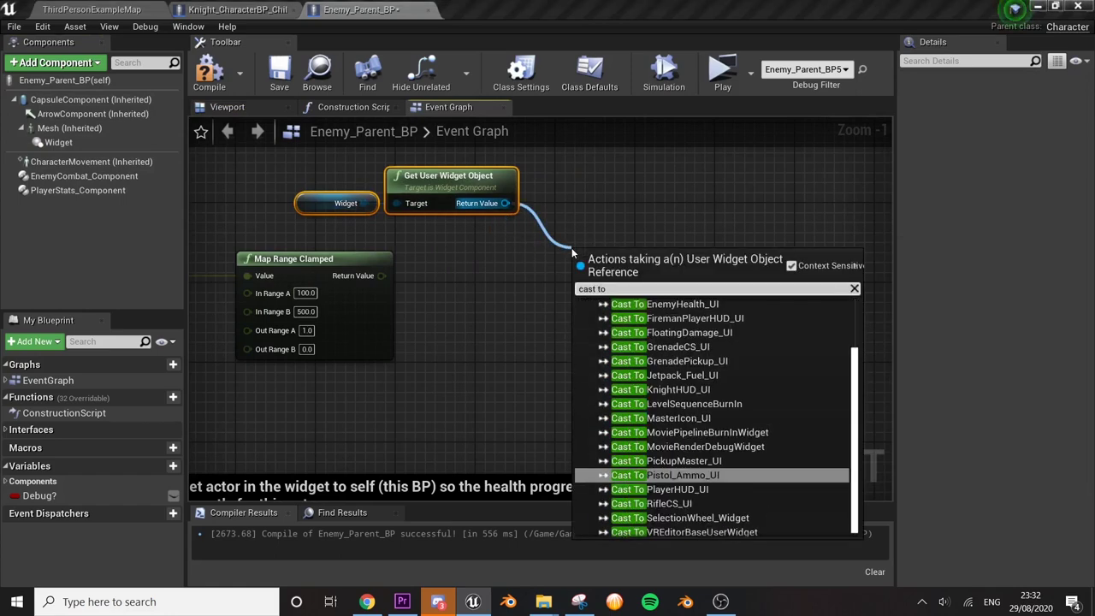
text( hea)
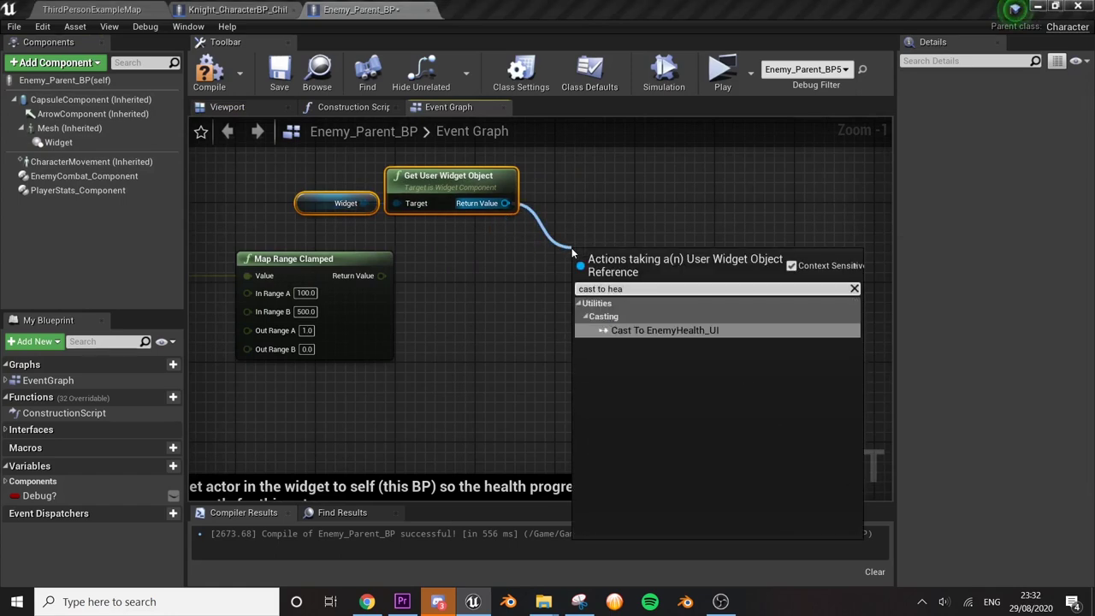
key(Return)
- Wire execution into the EnemyHealth_UI cast, tidy the nodes, and drag out from As Enemy Health UI
drag(585, 278, 391, 454)
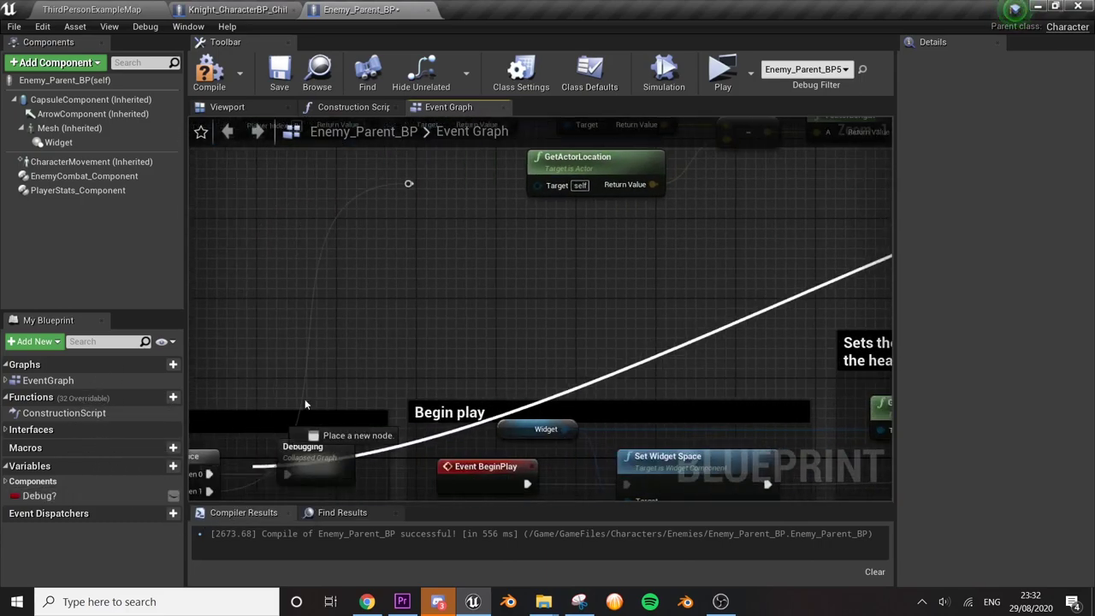
scroll(474, 190, down, 2)
mouse_move(391, 454)
mouse_down()
mouse_move(474, 190)
mouse_move(577, 282)
mouse_up()
scroll(513, 266, down, 2)
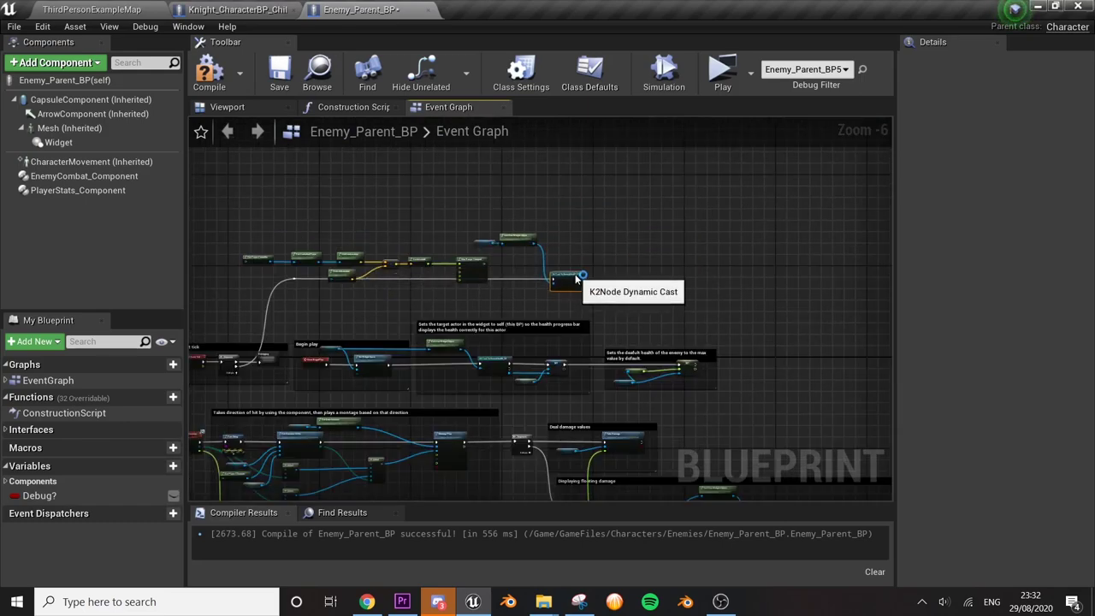
scroll(571, 282, up, 2)
right_drag(566, 282, 622, 229)
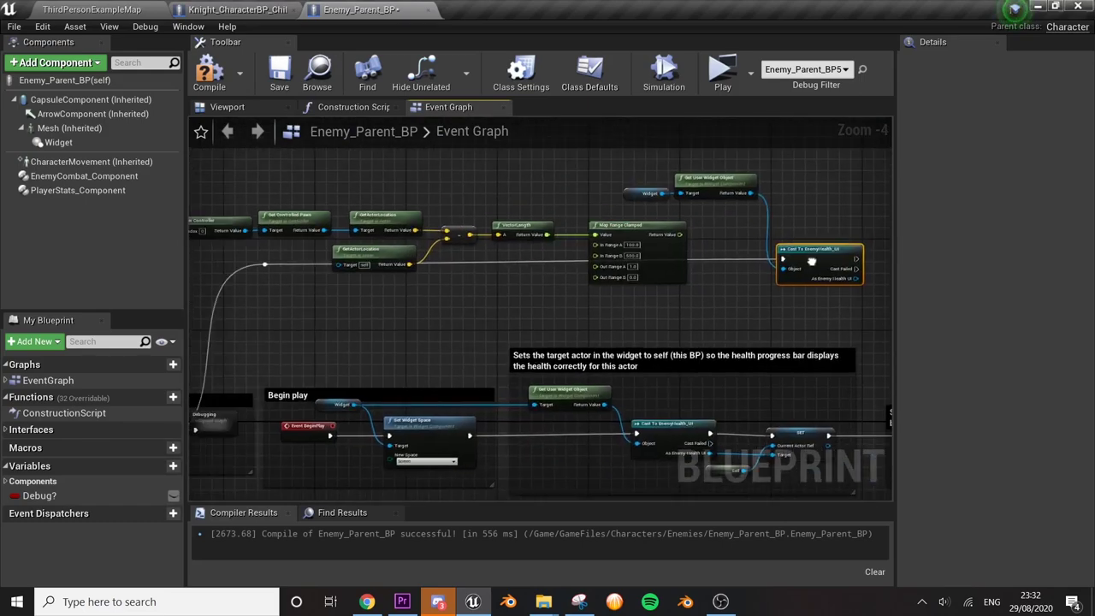
scroll(590, 239, up, 1)
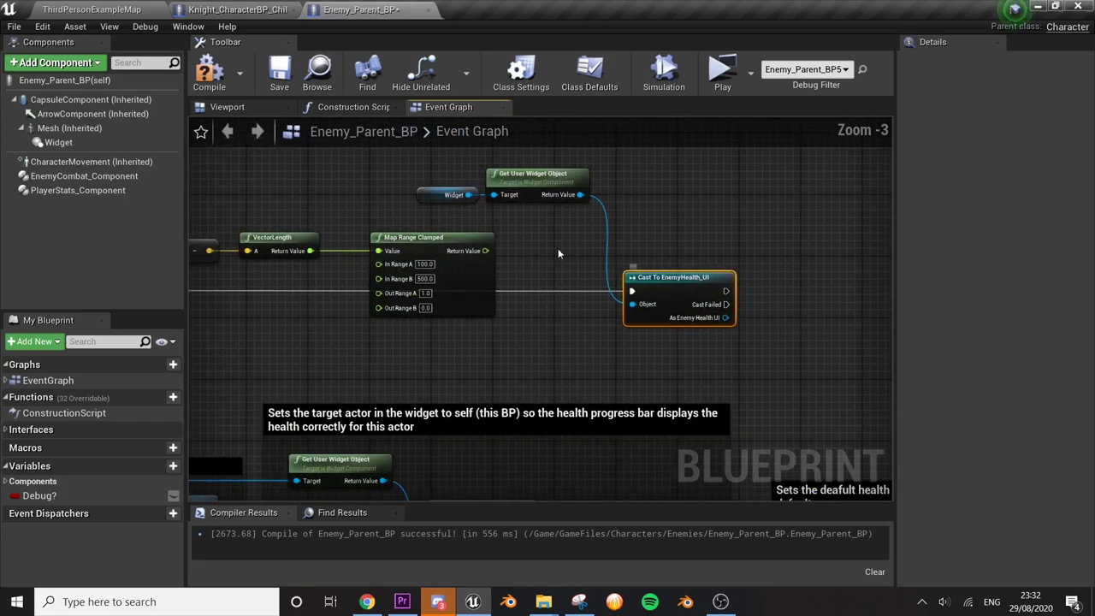
drag(549, 201, 521, 225)
scroll(513, 232, up, 2)
right_drag(504, 240, 409, 229)
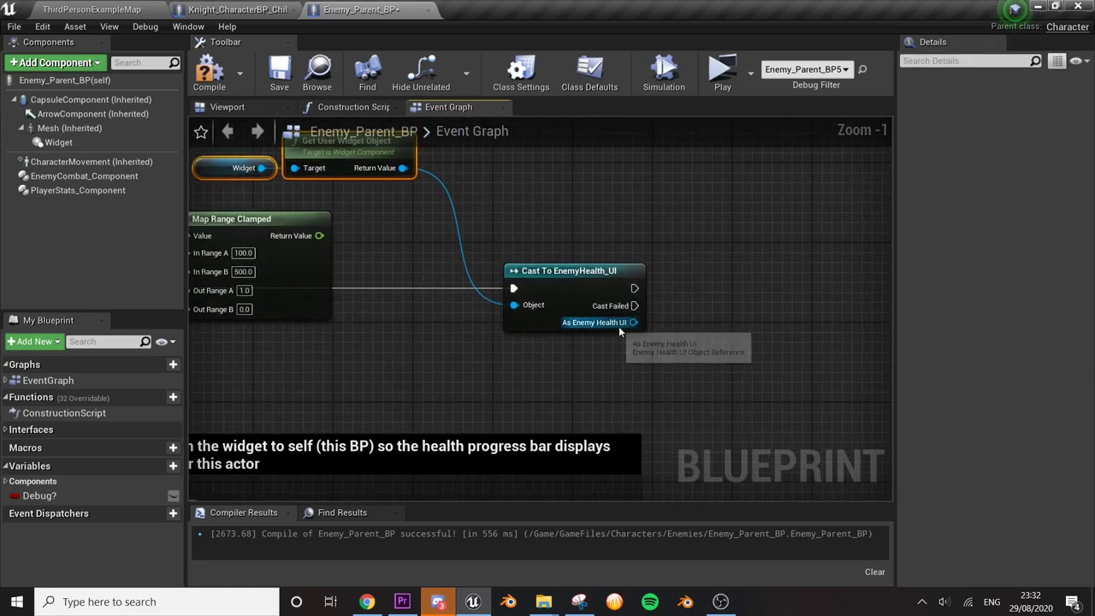
drag(633, 321, 730, 287)
- Add Set Render Scale, split its Scale pin, and connect Map Range Clamped to Scale X and Y
text(setrender s)
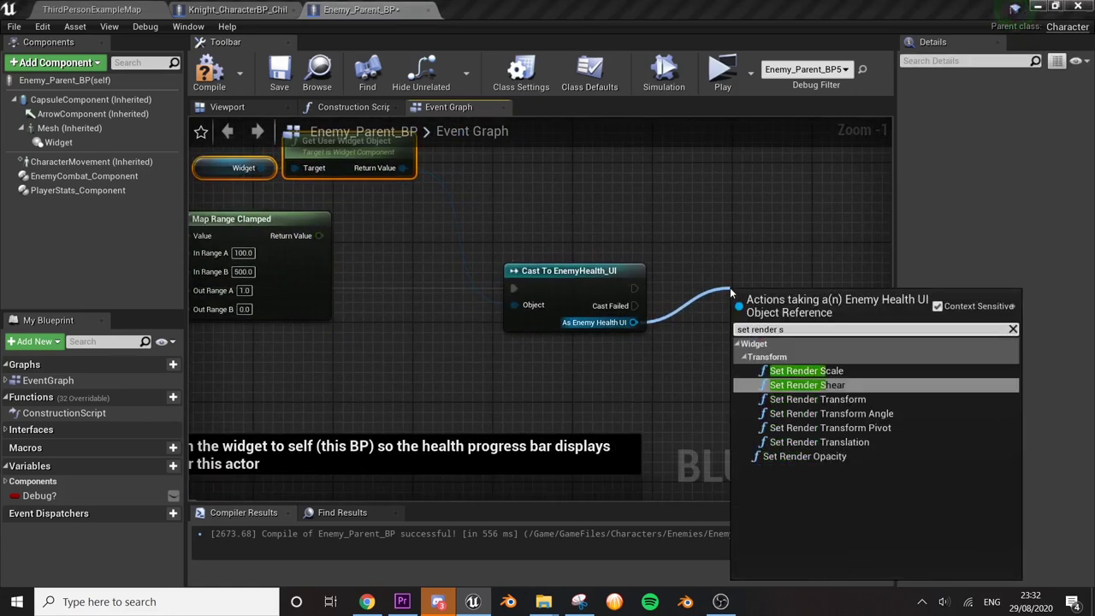
key(Return)
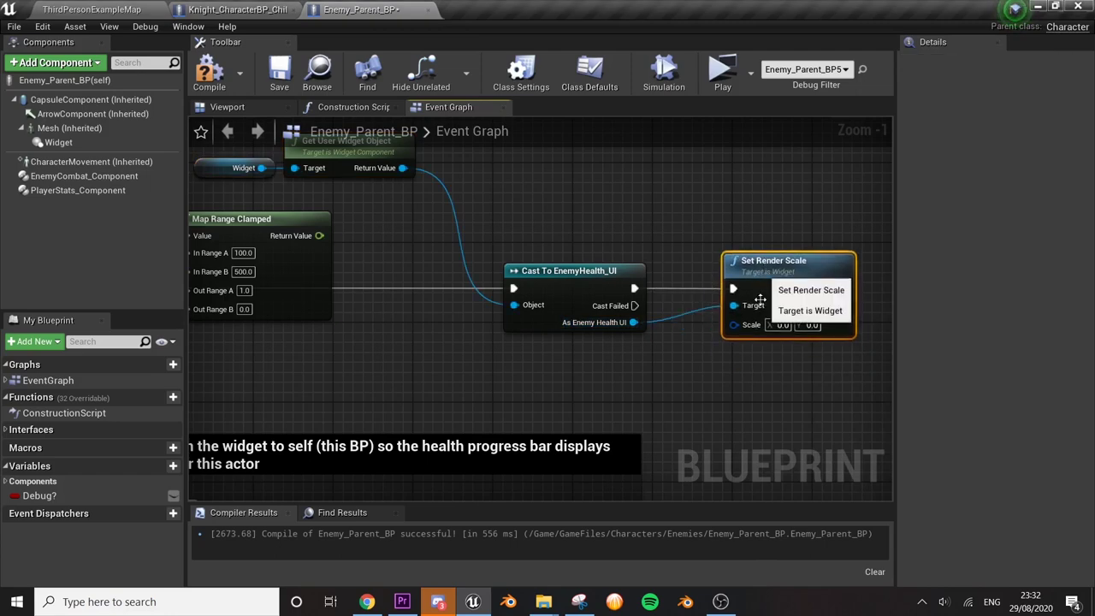
right_click(734, 322)
click(773, 352)
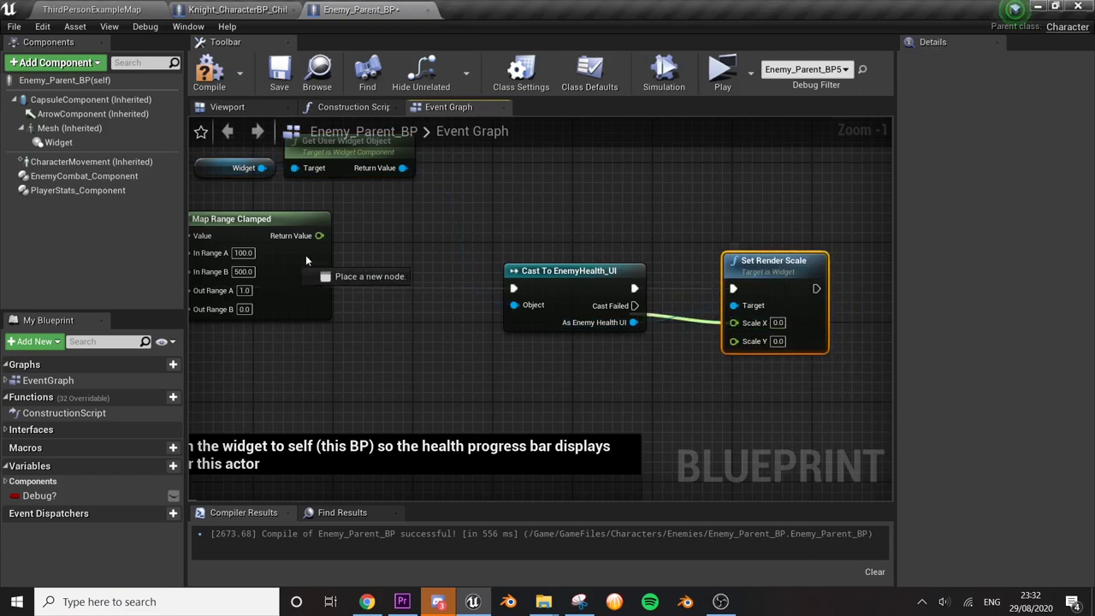
mouse_move(732, 323)
mouse_down()
mouse_move(319, 235)
mouse_move(733, 339)
mouse_up()
scroll(547, 305, down, 2)
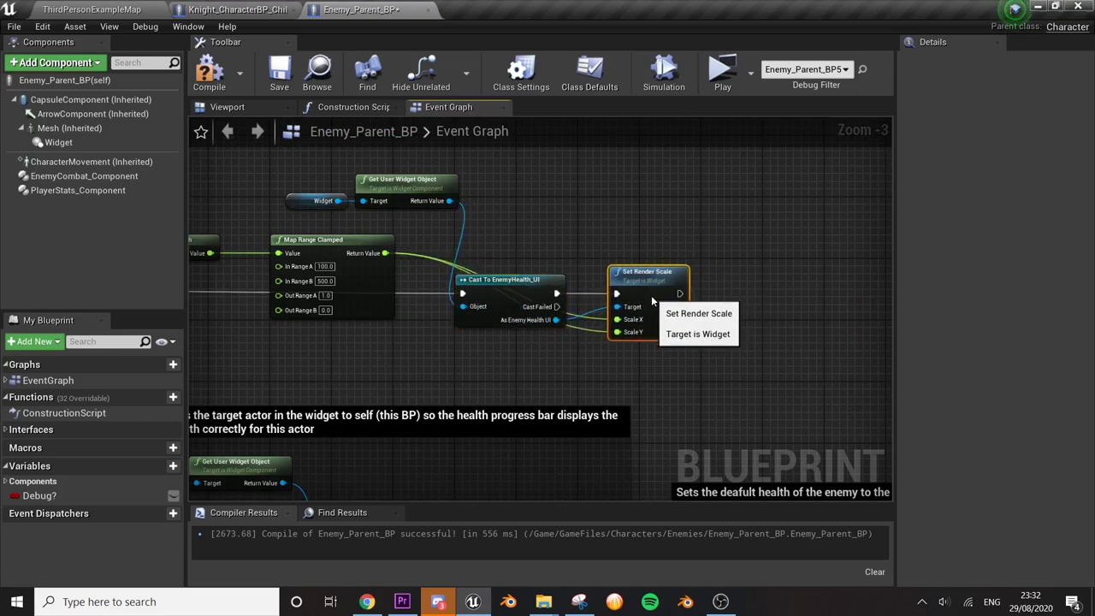
scroll(625, 267, down, 2)
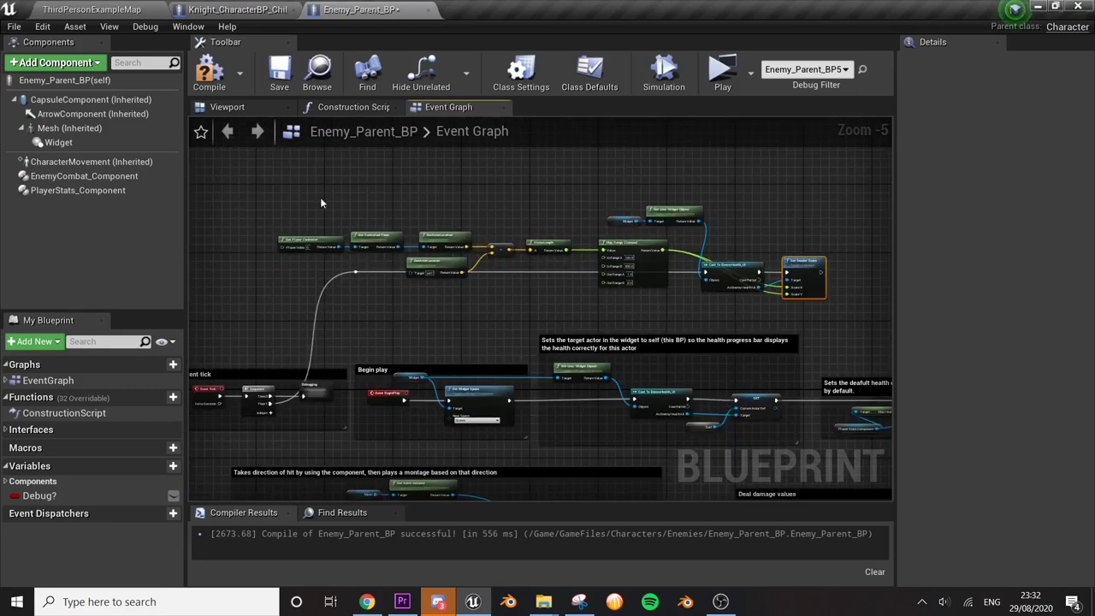
drag(321, 203, 865, 311)
- Collapse the selected distance-scaling nodes into one node named Setting health bar scale (distanced)
right_click(380, 243)
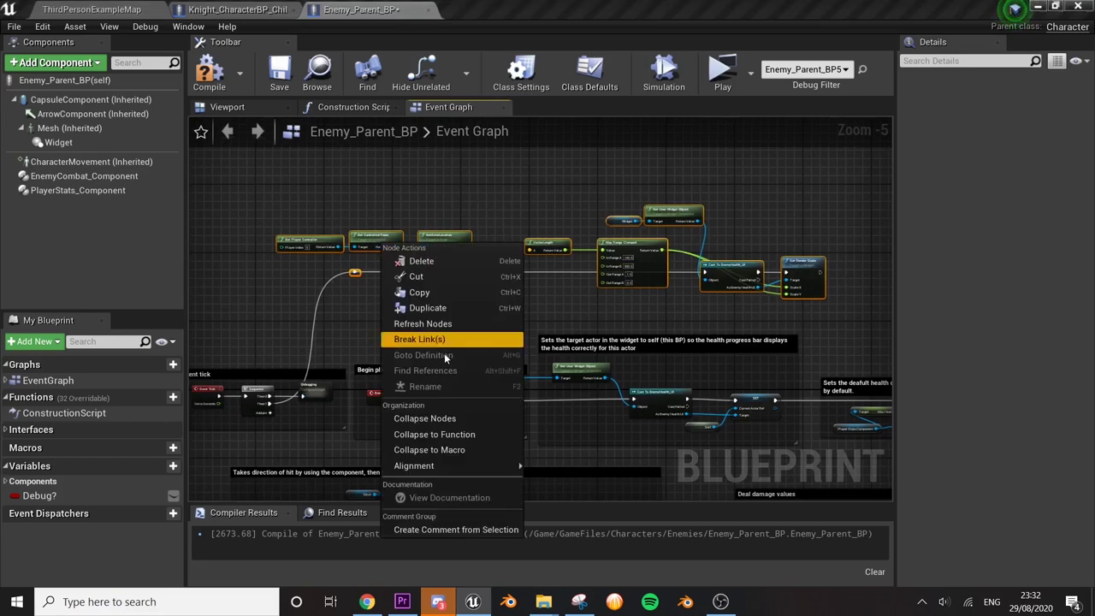
click(444, 419)
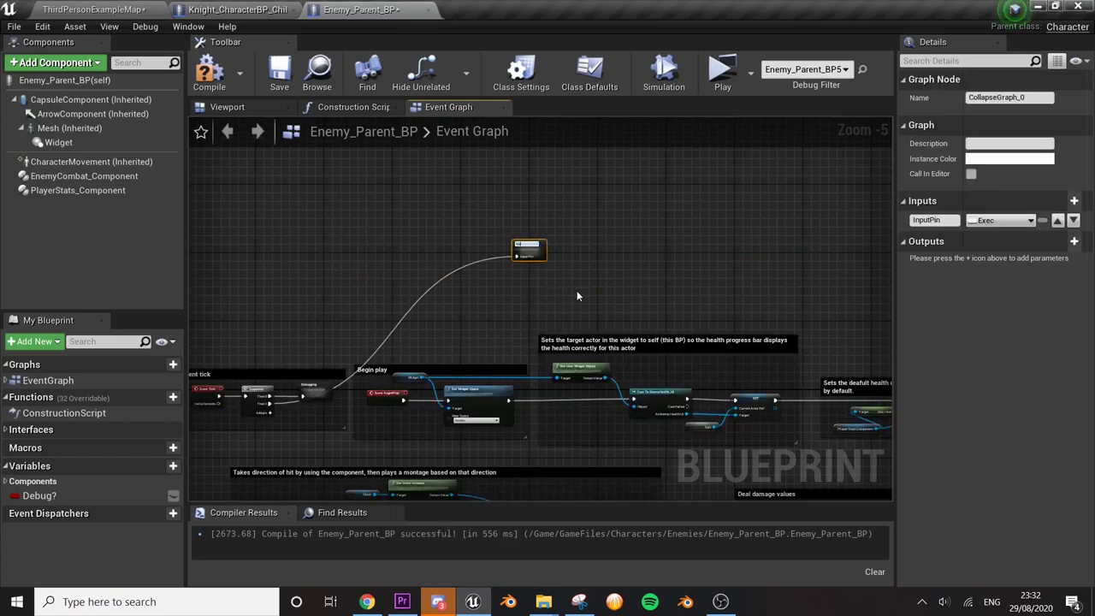
text(SettingHealthBarWidget)
scroll(549, 251, up, 6)
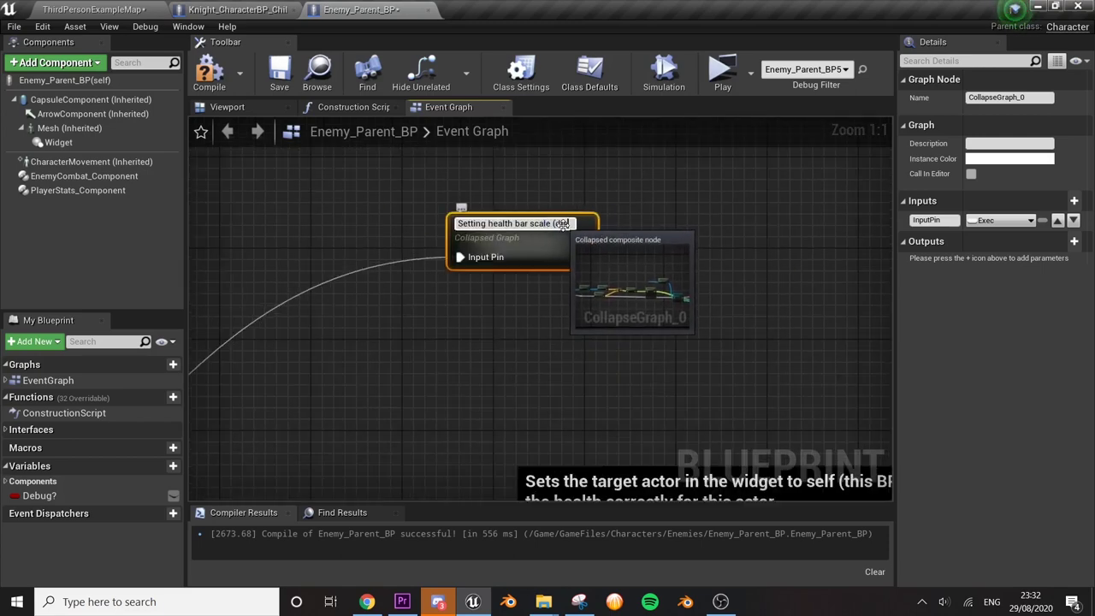
key(Return)
scroll(563, 223, down, 3)
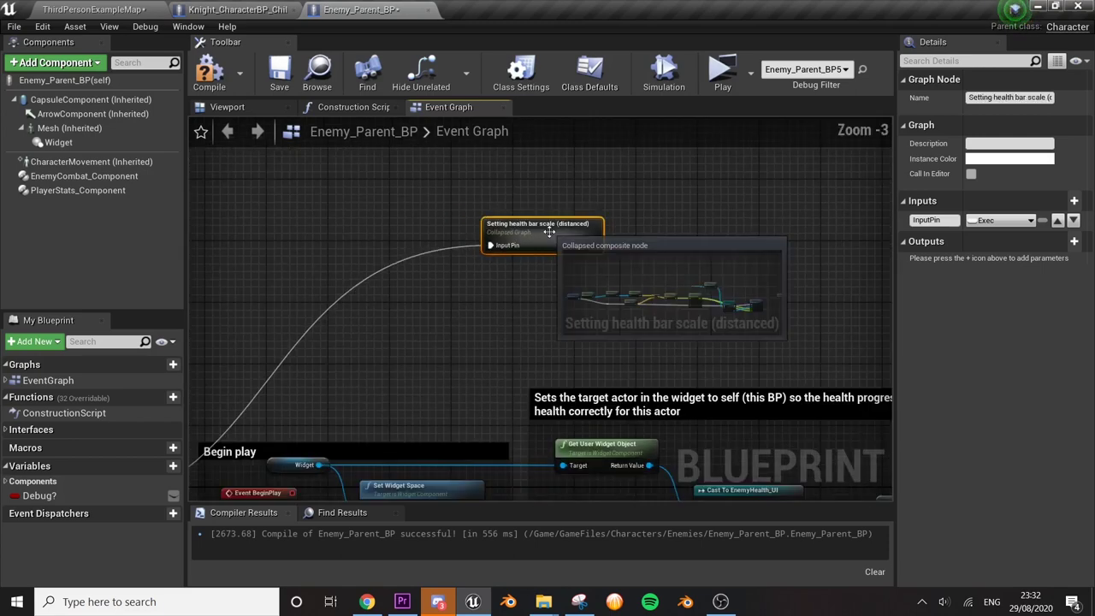
scroll(598, 206, up, 2)
scroll(664, 175, down, 2)
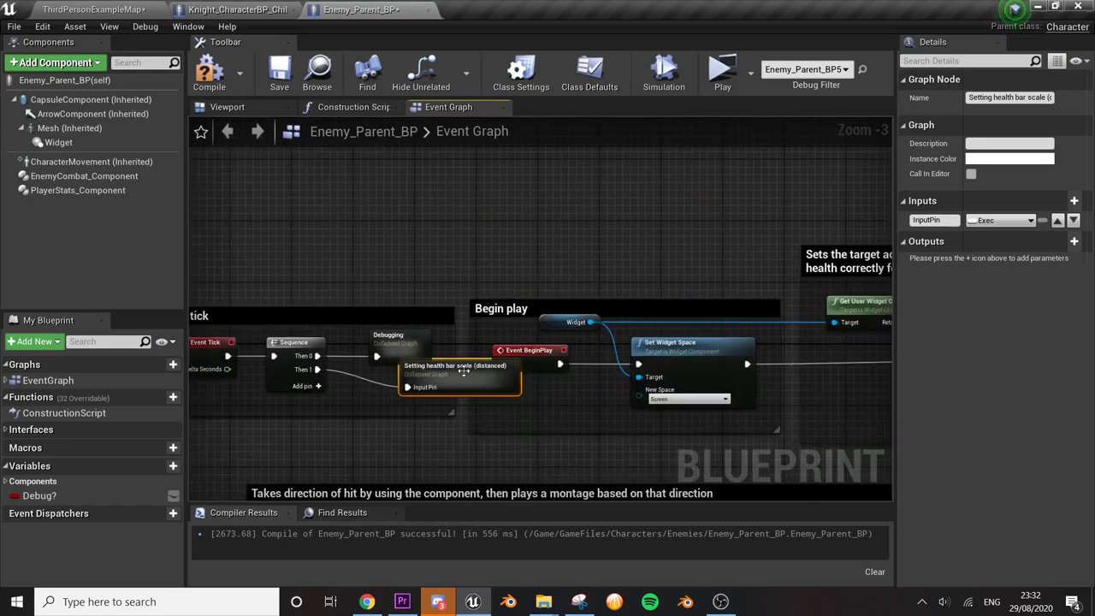
- Place the collapsed node under Sequence, resize the Event tick comment around it, and open it
drag(665, 174, 398, 390)
click(451, 417)
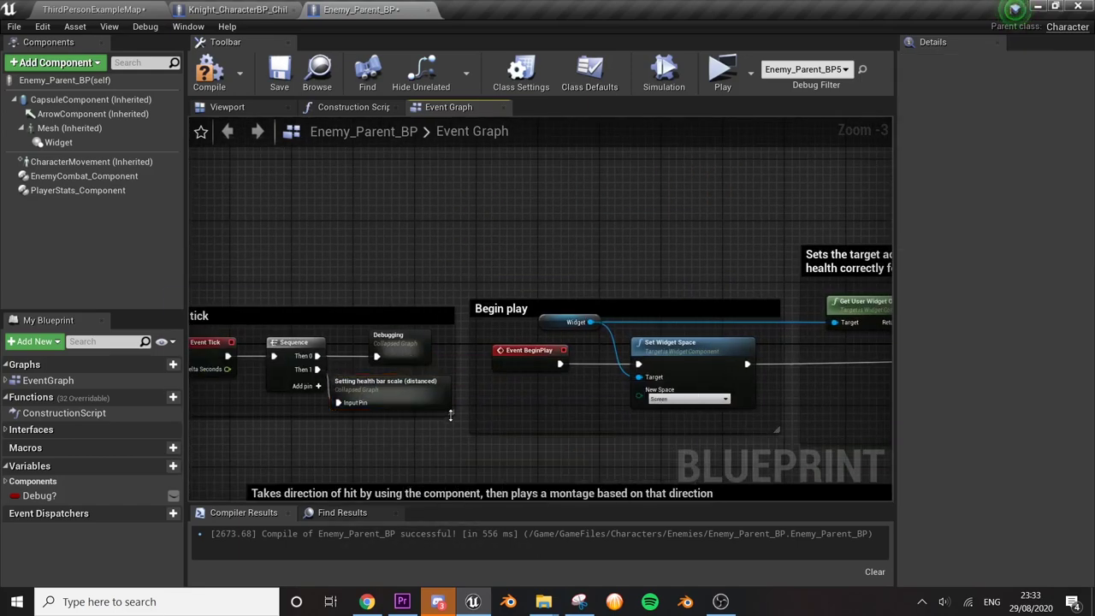
drag(451, 416, 451, 432)
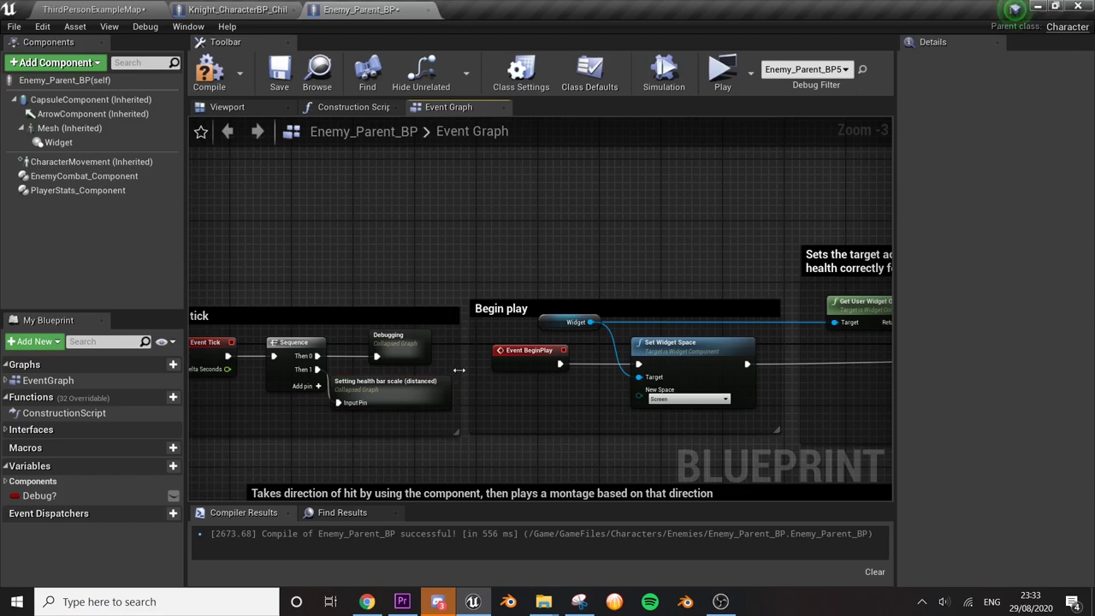
right_drag(439, 374, 581, 333)
click(385, 275)
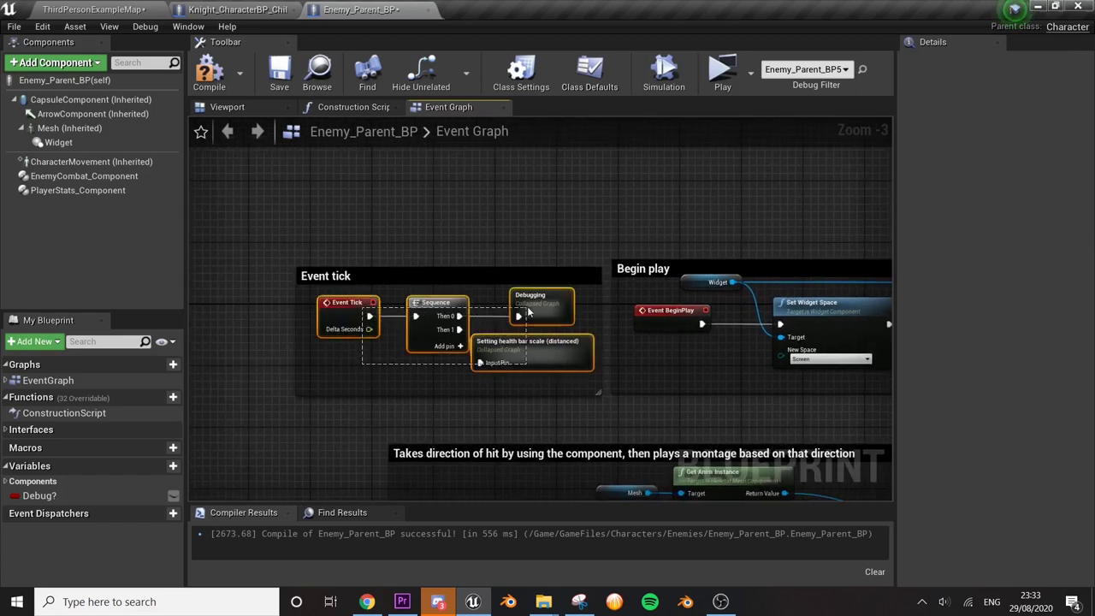
drag(530, 308, 522, 316)
click(547, 351)
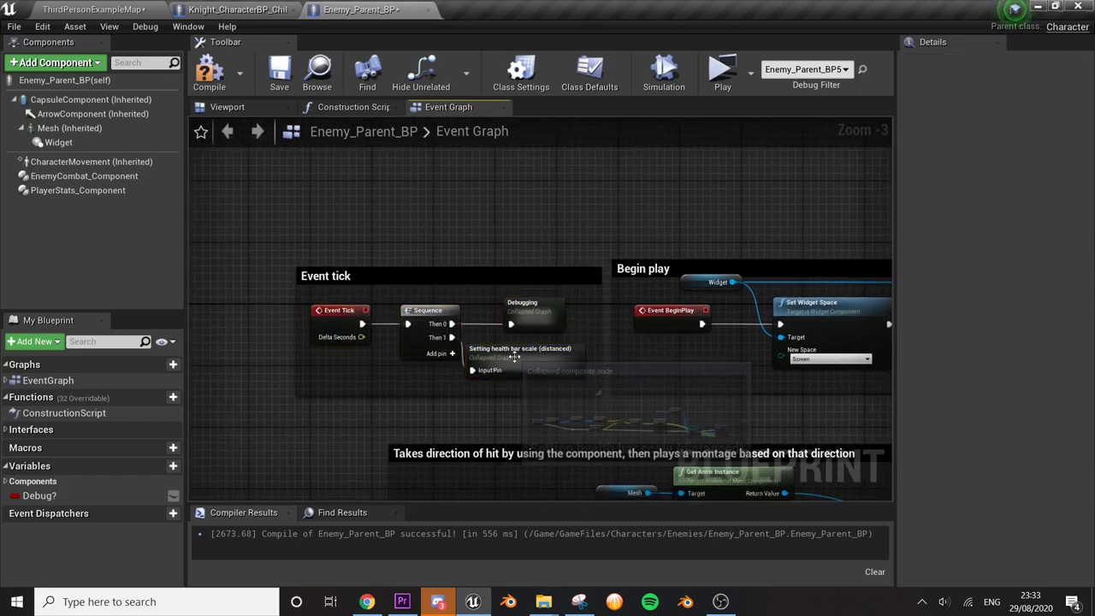
drag(530, 359, 539, 359)
drag(298, 302, 268, 302)
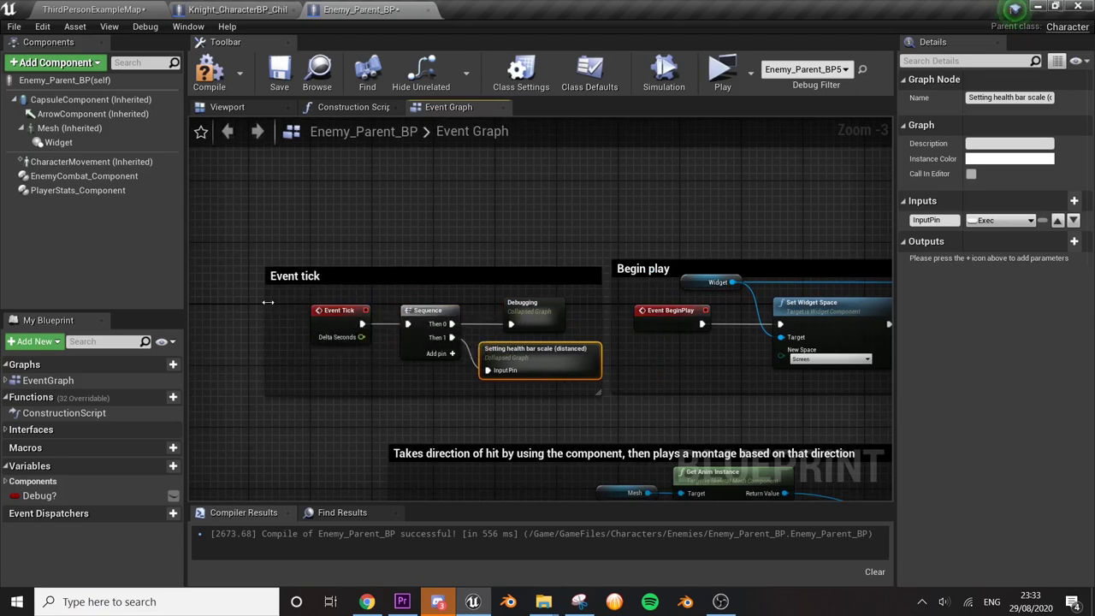
drag(551, 355, 537, 355)
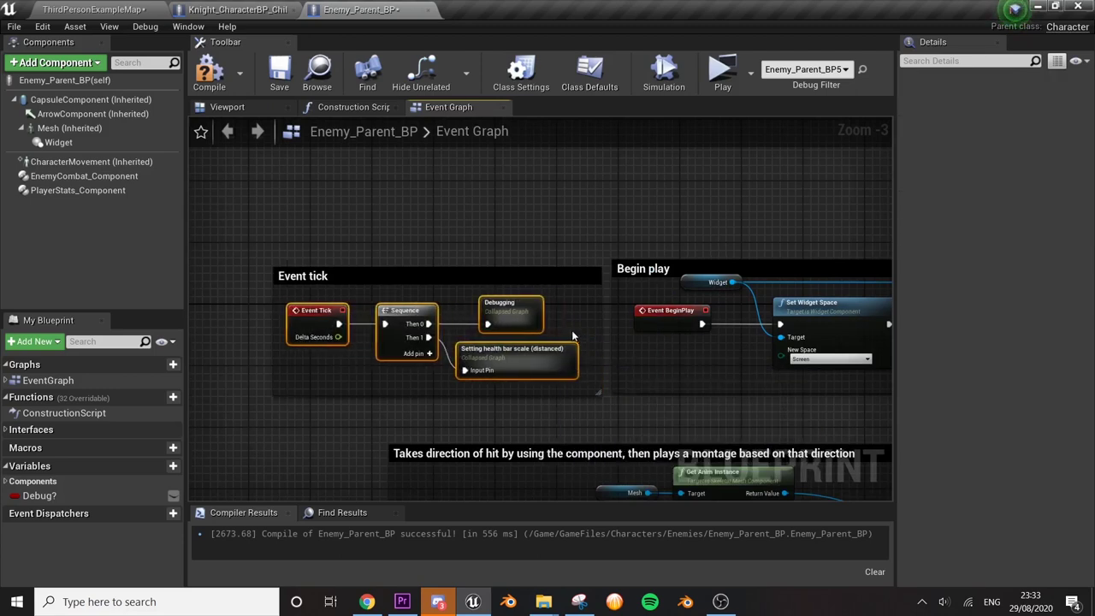
double_click(536, 354)
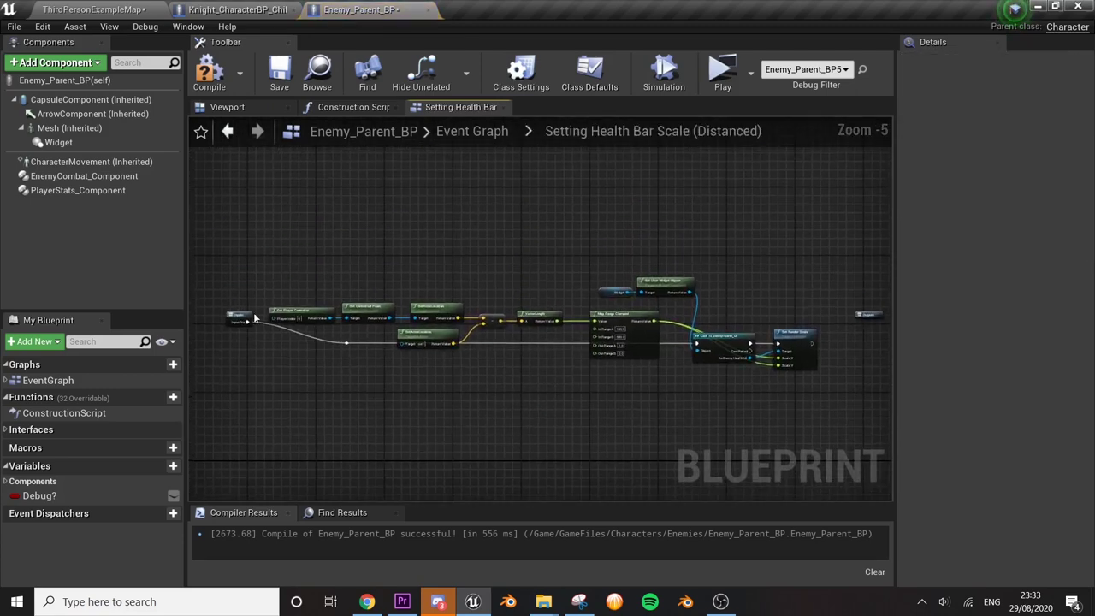
- Rearrange the Inputs node and the distance chain through Map Range Clamped inside the collapsed graph
mouse_move(241, 326)
mouse_down()
mouse_move(307, 359)
mouse_move(309, 345)
mouse_up()
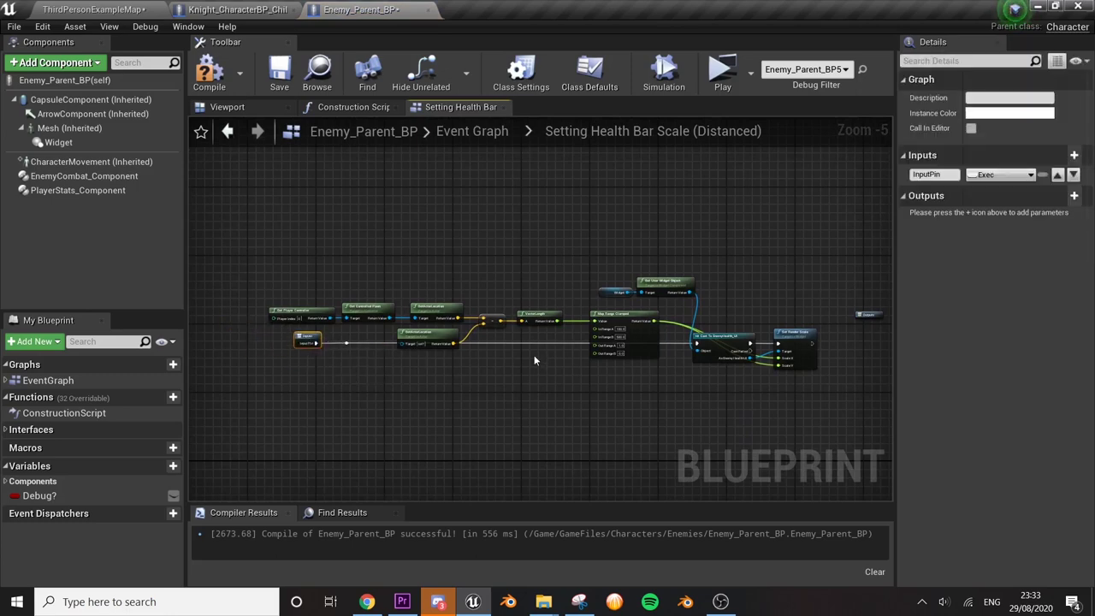
scroll(536, 348, up, 1)
drag(202, 286, 381, 302)
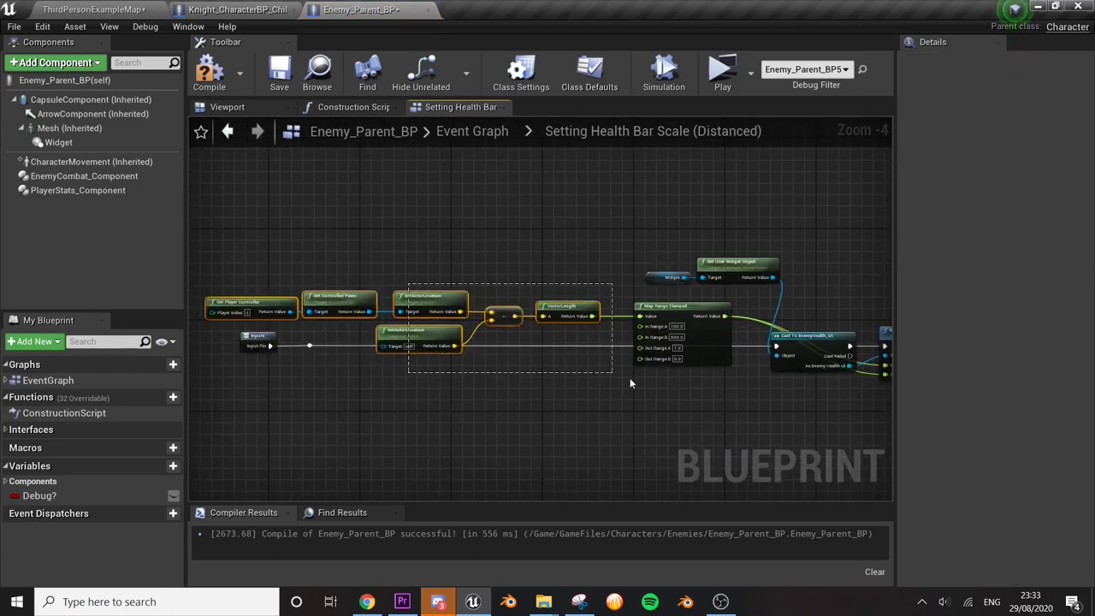
shift+drag(630, 383, 650, 377)
mouse_move(696, 323)
mouse_down()
mouse_move(718, 404)
mouse_move(788, 414)
mouse_up()
mouse_move(375, 412)
right_down()
mouse_move(299, 346)
mouse_move(440, 322)
right_up()
drag(599, 342, 543, 348)
- Comment the distance nodes: 'Finds the distance between the player and enemy, then scales based on how close'
key(c)
text(Finds the distance between the player and enemy, then scales based on how c)
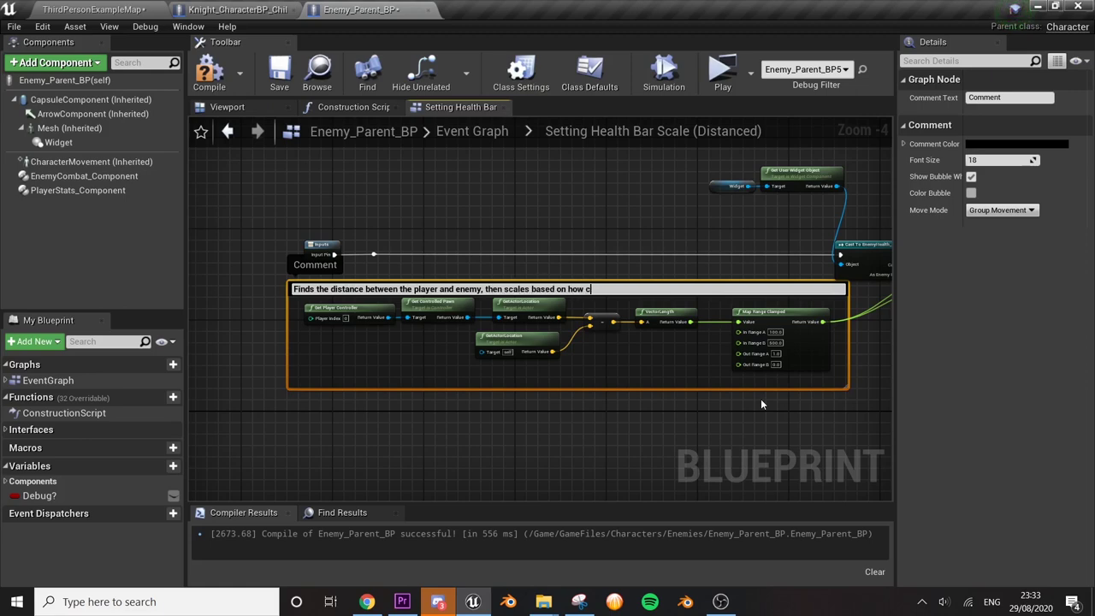
text(lose)
key(Return)
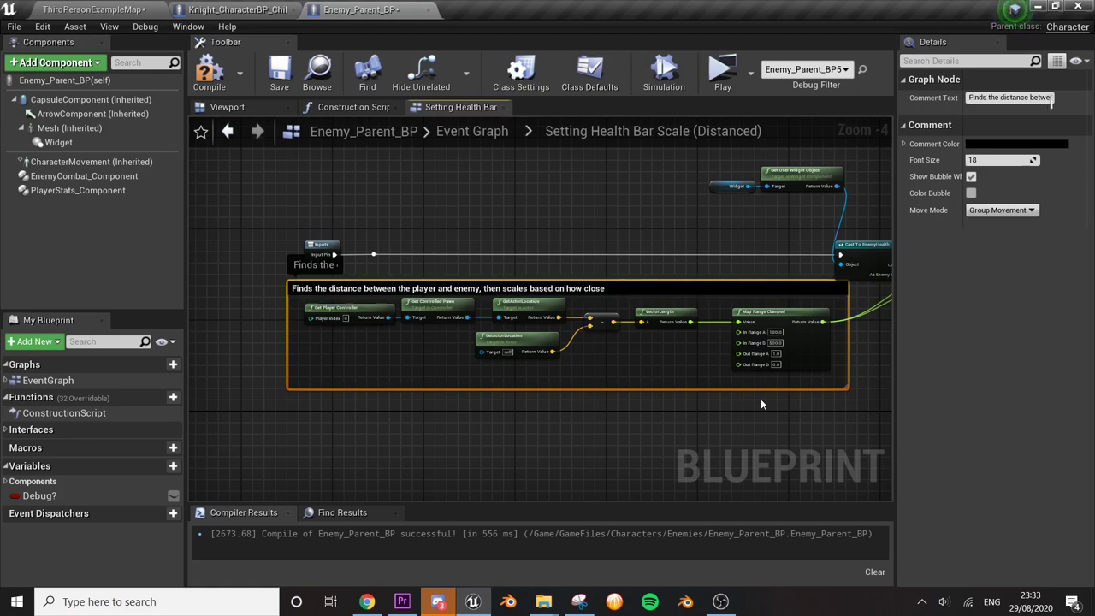
- Line up Get User Widget Object with the cast and Set Render Scale nodes
right_drag(818, 196, 606, 215)
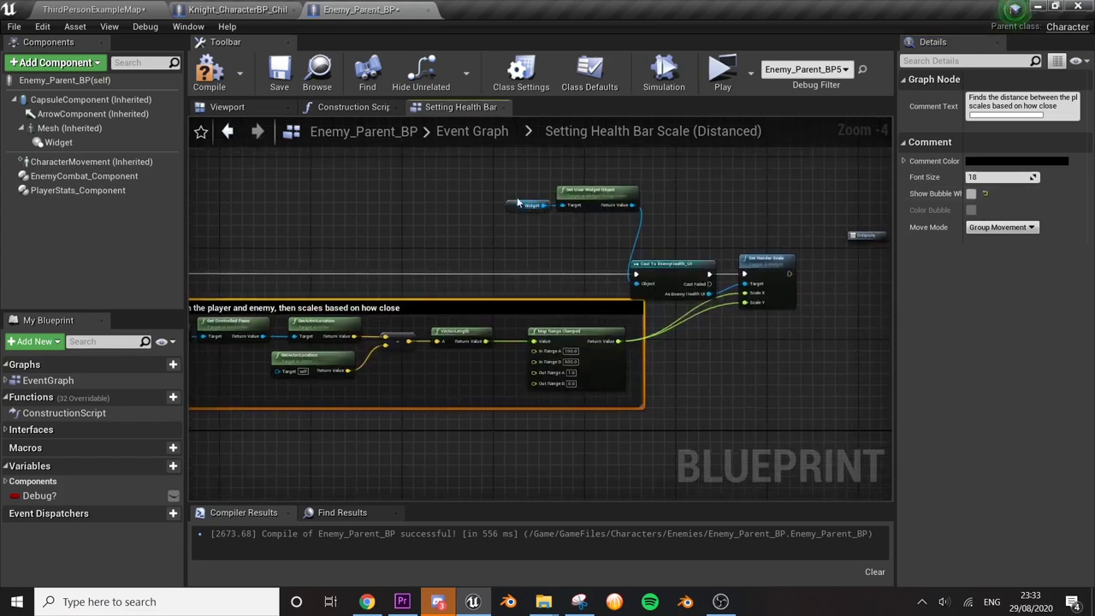
drag(602, 207, 581, 262)
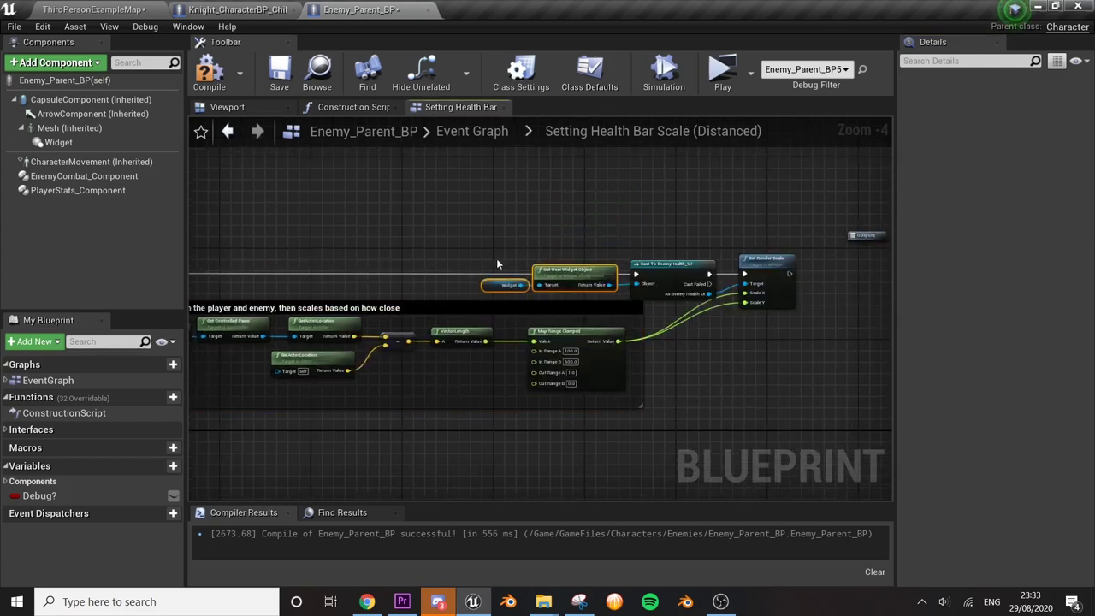
drag(496, 258, 496, 287)
drag(501, 245, 800, 312)
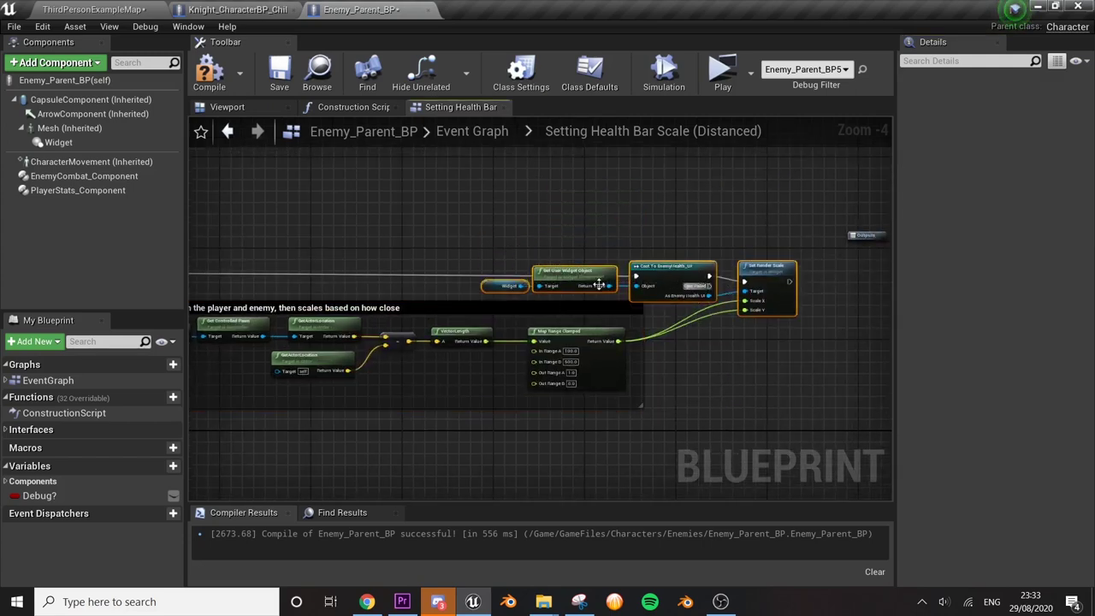
scroll(446, 254, down, 1)
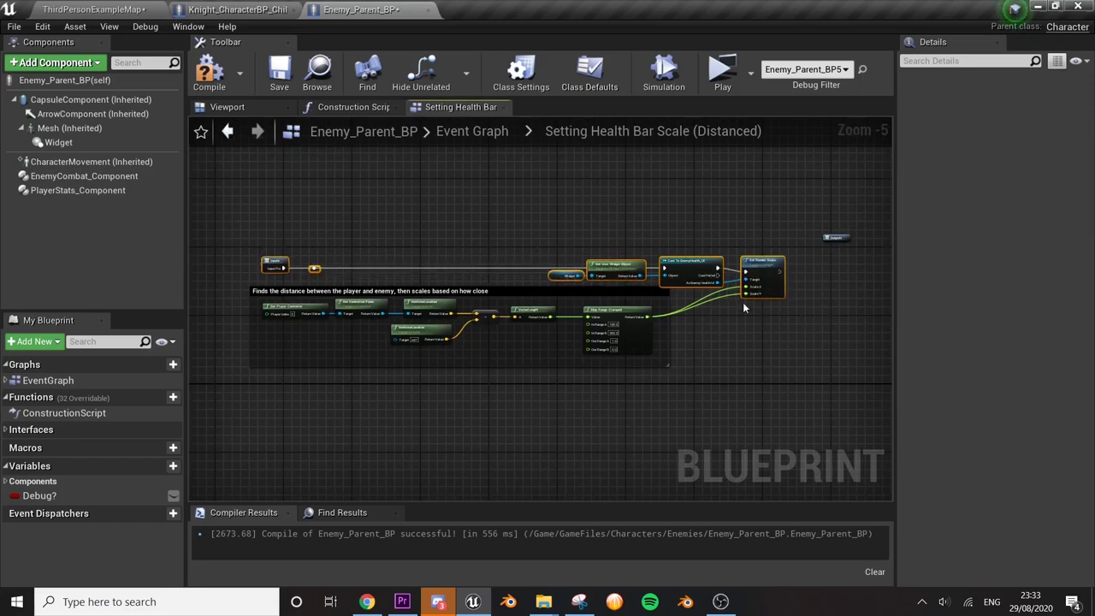
scroll(708, 306, up, 1)
scroll(708, 307, up, 1)
right_drag(580, 319, 756, 315)
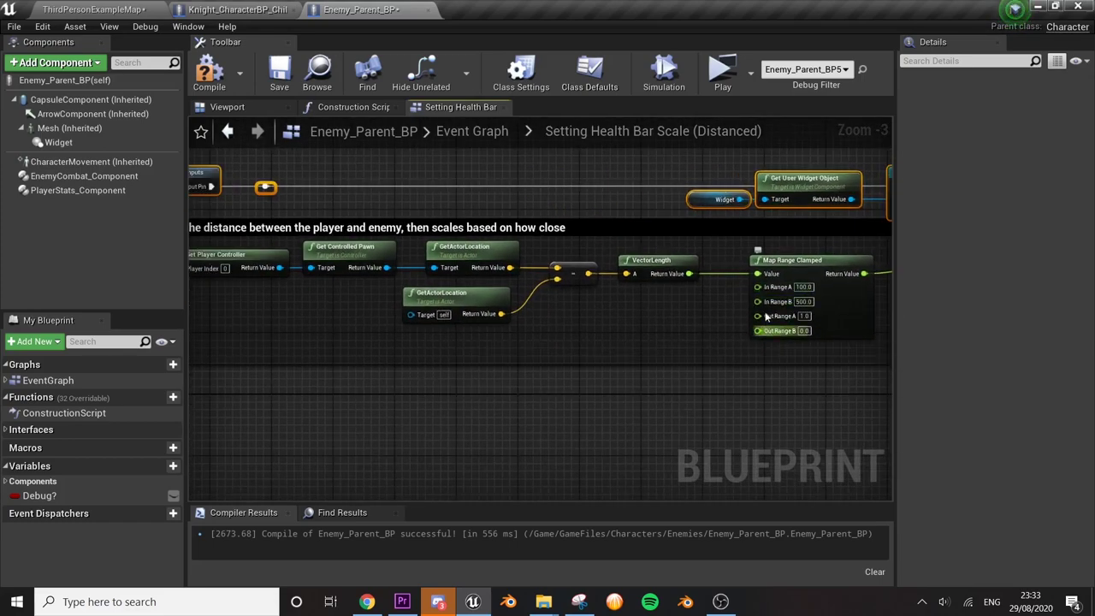
- Expose Map Range Clamped's In Range A/B and Out Range A/B as collapsed-graph inputs, then return to Event Graph
drag(757, 287, 242, 174)
drag(804, 300, 242, 176)
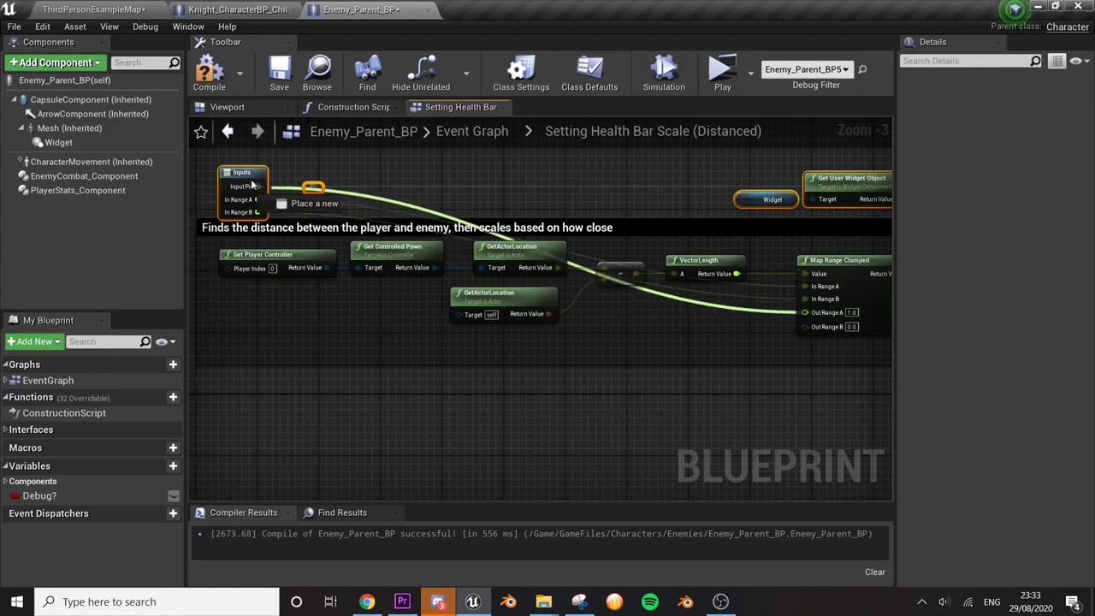
drag(805, 312, 244, 181)
drag(805, 325, 226, 174)
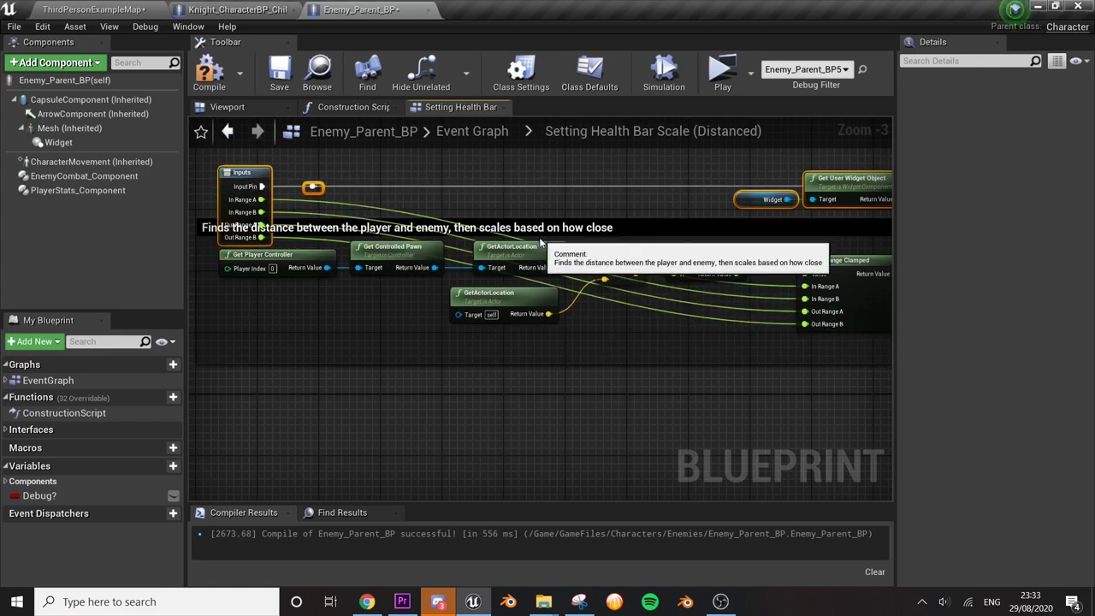
drag(536, 225, 535, 248)
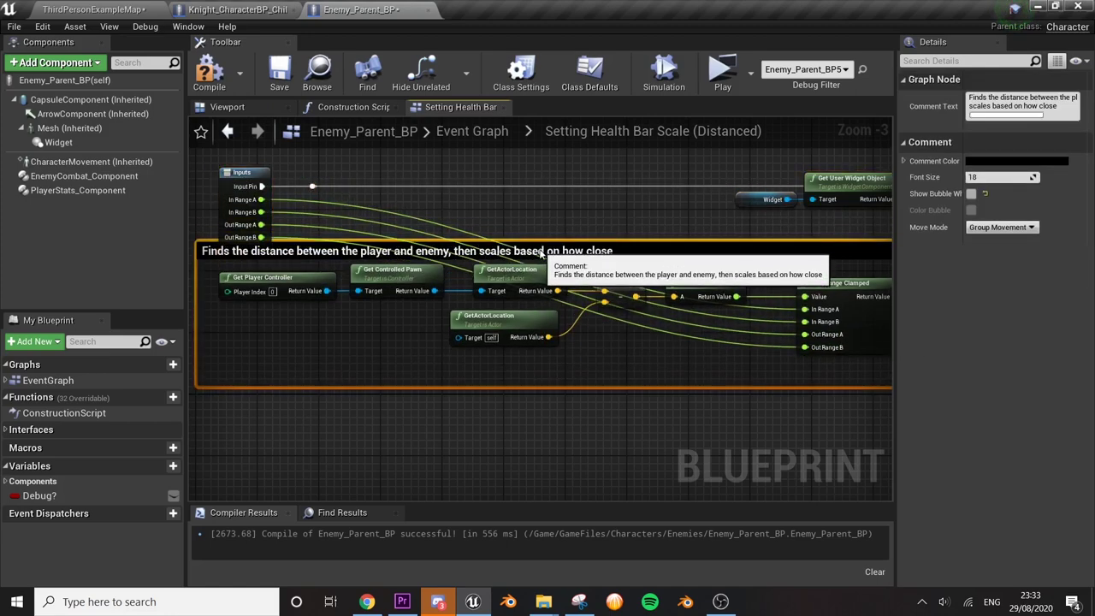
click(471, 131)
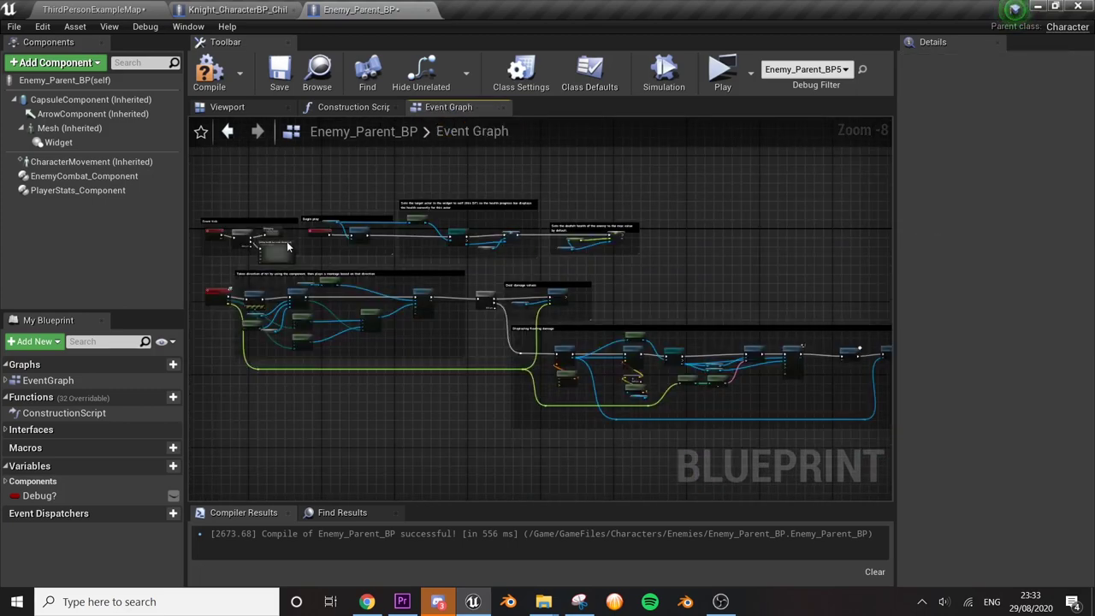
- Enlarge the Event tick comment to fit the taller Setting health bar scale node
scroll(287, 247, up, 4)
mouse_move(331, 174)
mouse_down()
mouse_move(568, 290)
mouse_move(513, 225)
mouse_up()
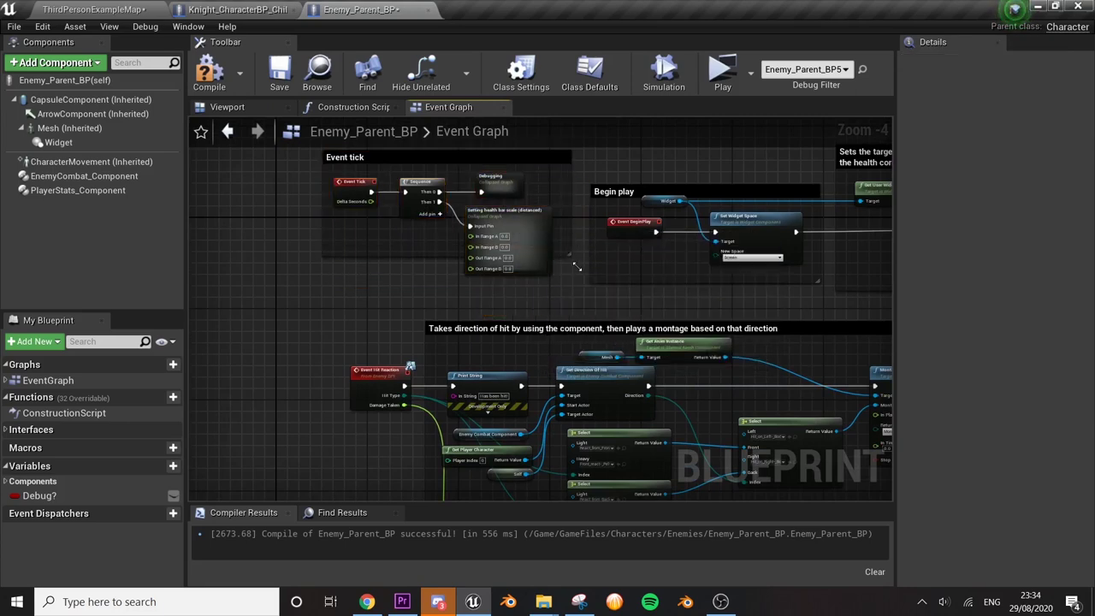
drag(577, 267, 585, 297)
scroll(510, 258, up, 4)
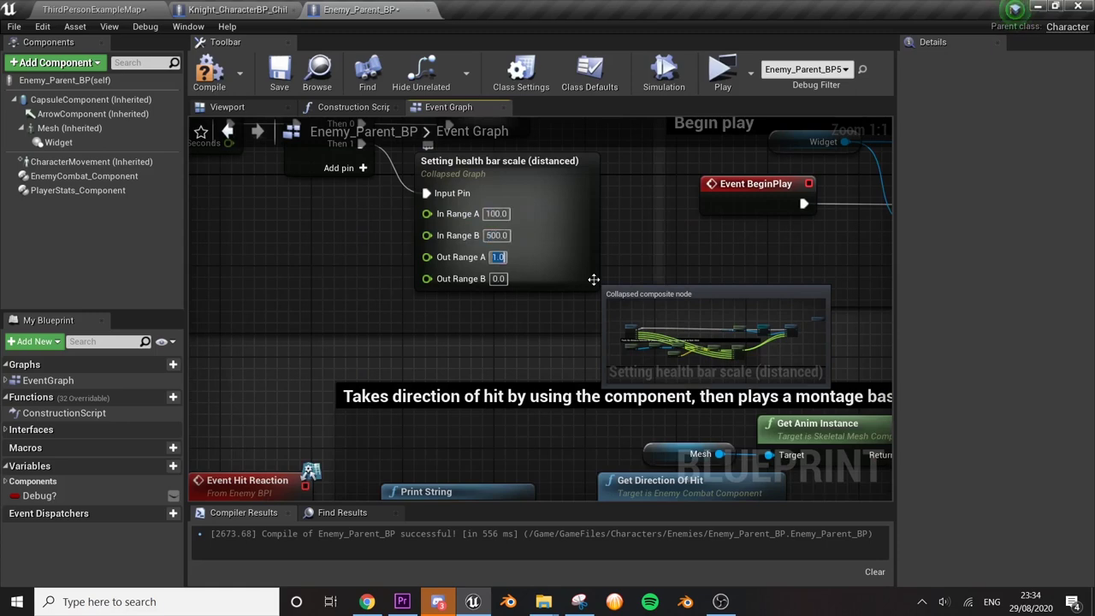
scroll(599, 282, down, 1)
scroll(489, 311, down, 4)
scroll(490, 311, down, 3)
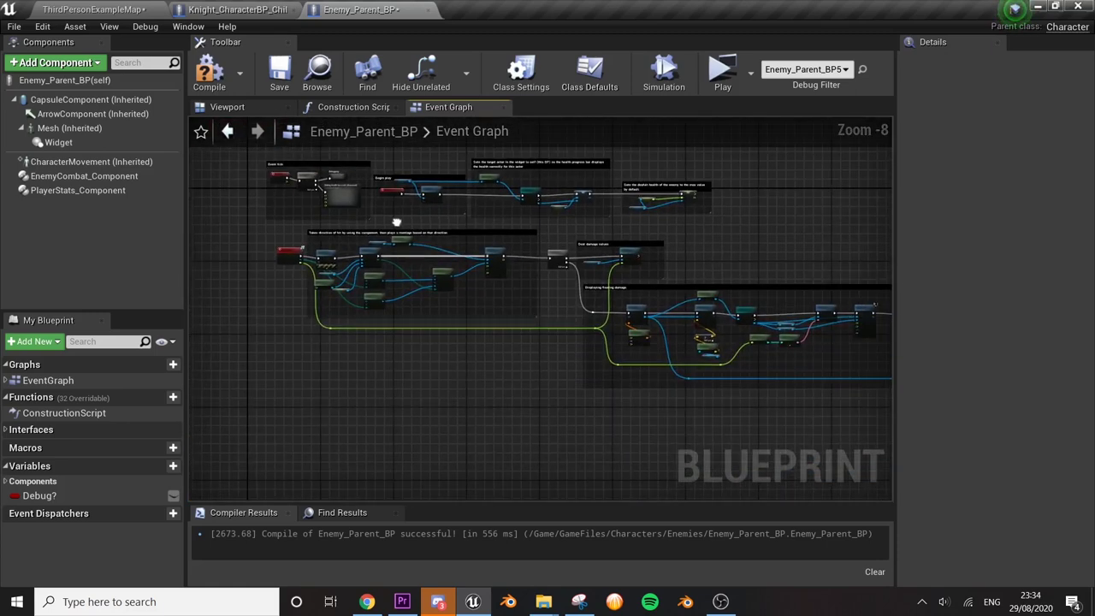
scroll(396, 222, down, 1)
right_drag(396, 223, 251, 209)
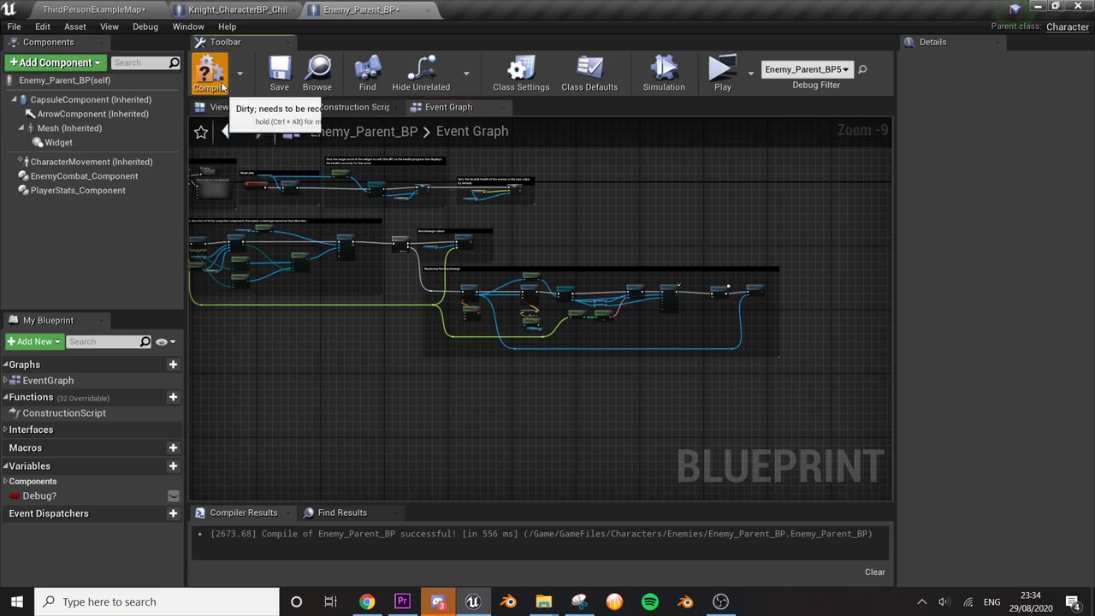
- Compile Enemy_Parent_BP and go back to the level map editor
click(209, 76)
right_drag(360, 257, 420, 305)
click(261, 13)
click(360, 10)
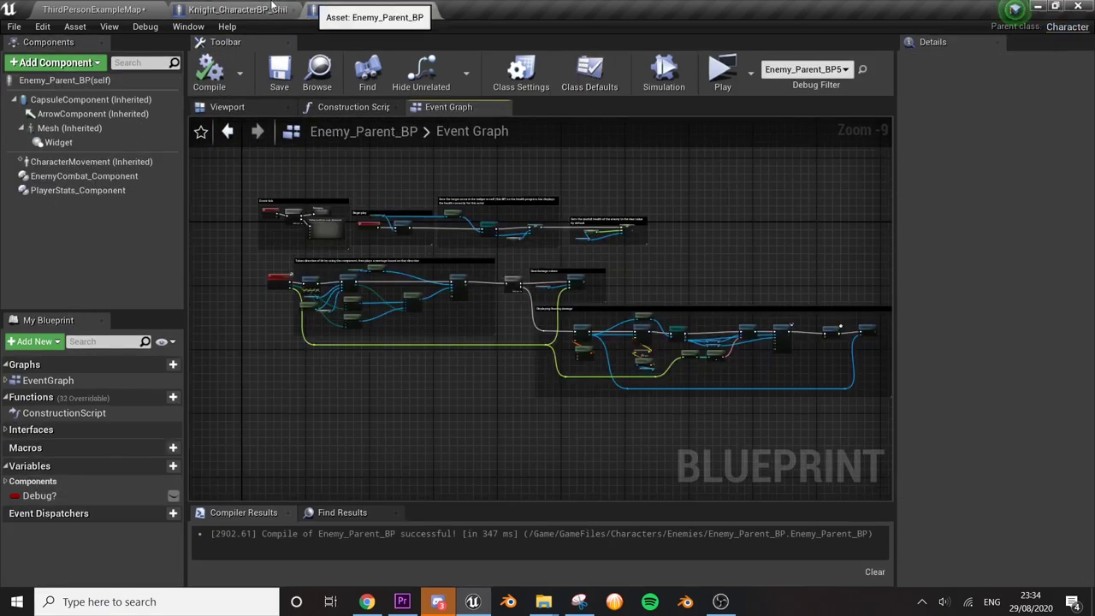
click(235, 9)
- Return from the level to Enemy_Parent_BP's graph, bringing the health-bar scale node and damage sections into view
click(94, 9)
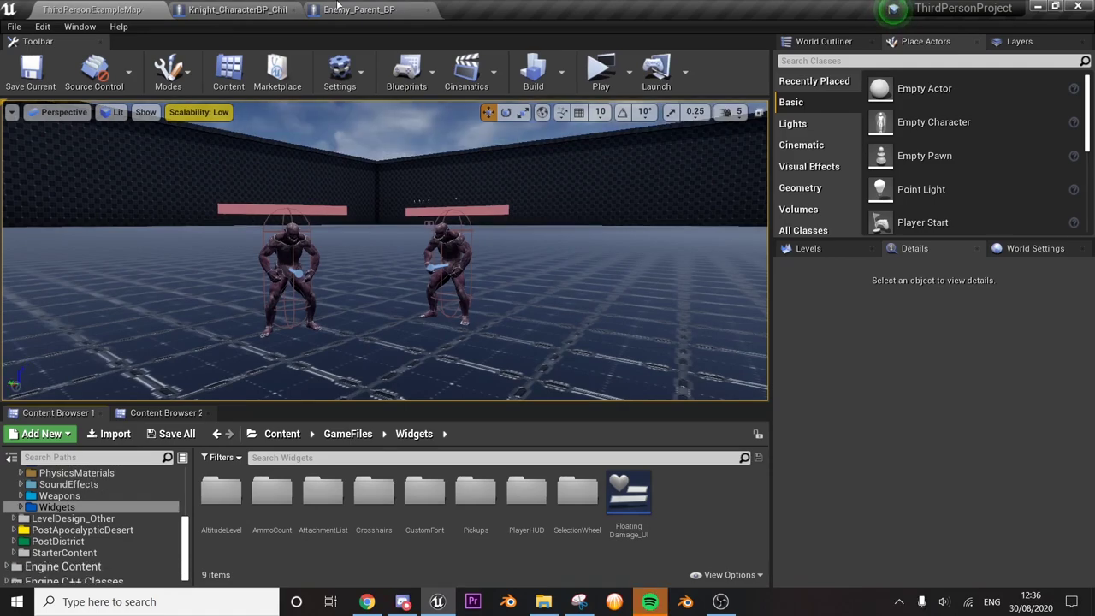
click(351, 10)
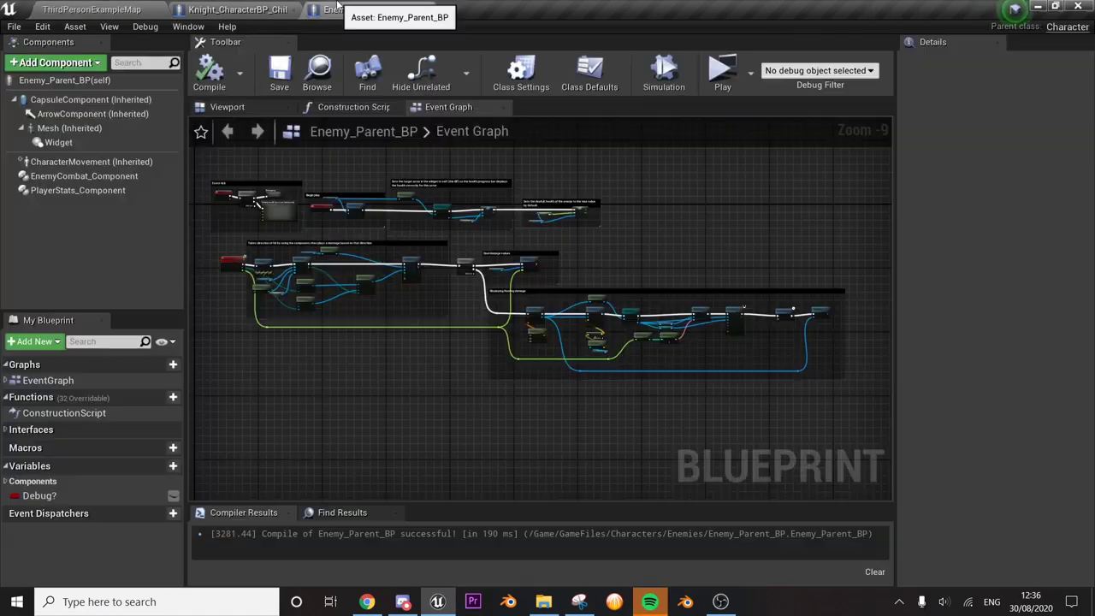
right_drag(390, 192, 436, 257)
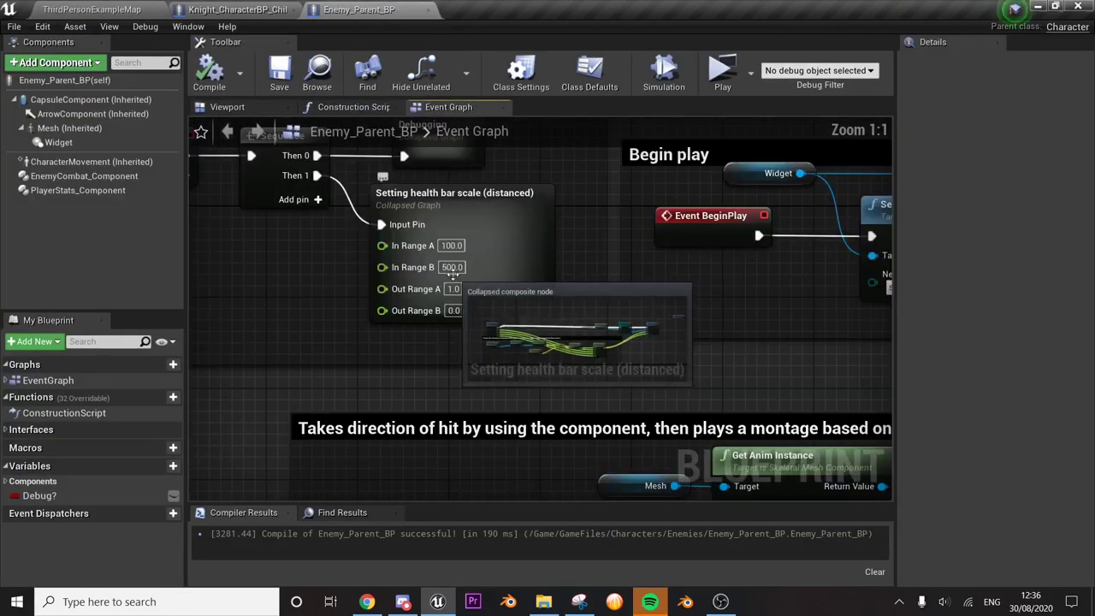
scroll(440, 273, up, 4)
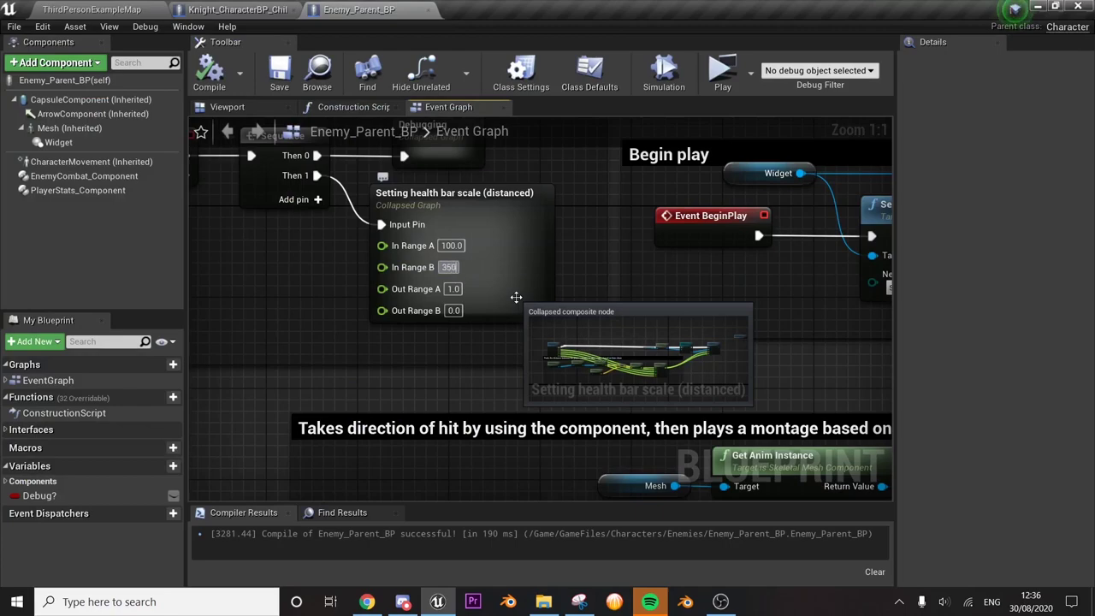
scroll(516, 297, down, 3)
scroll(548, 350, down, 4)
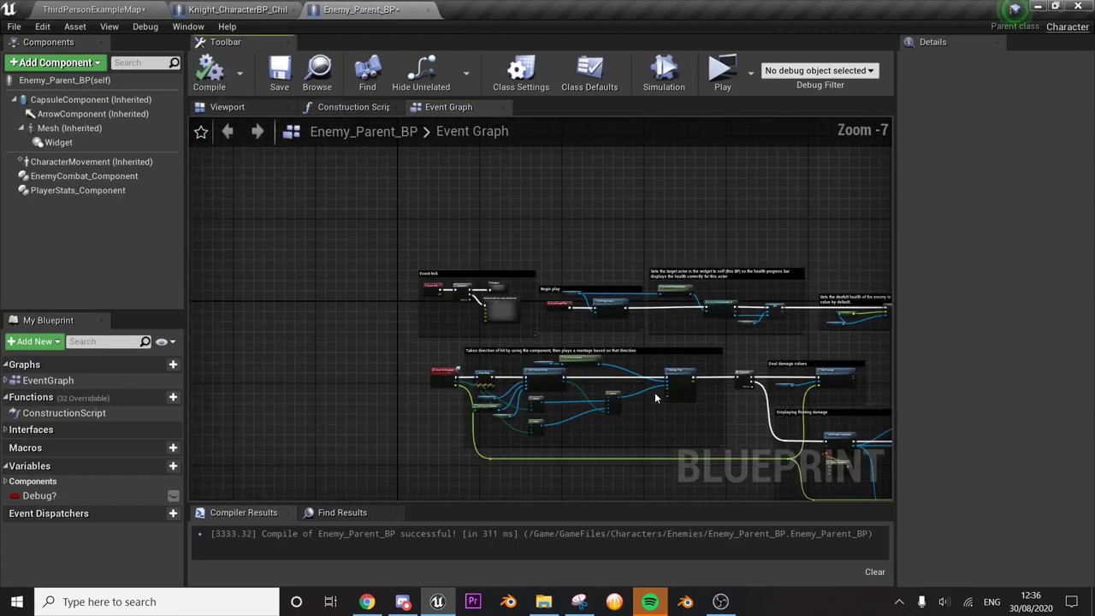
right_drag(655, 398, 431, 303)
- Select the Displaying floating damage comment and its nodes, including the SetWorldLocation nodes
scroll(346, 271, up, 2)
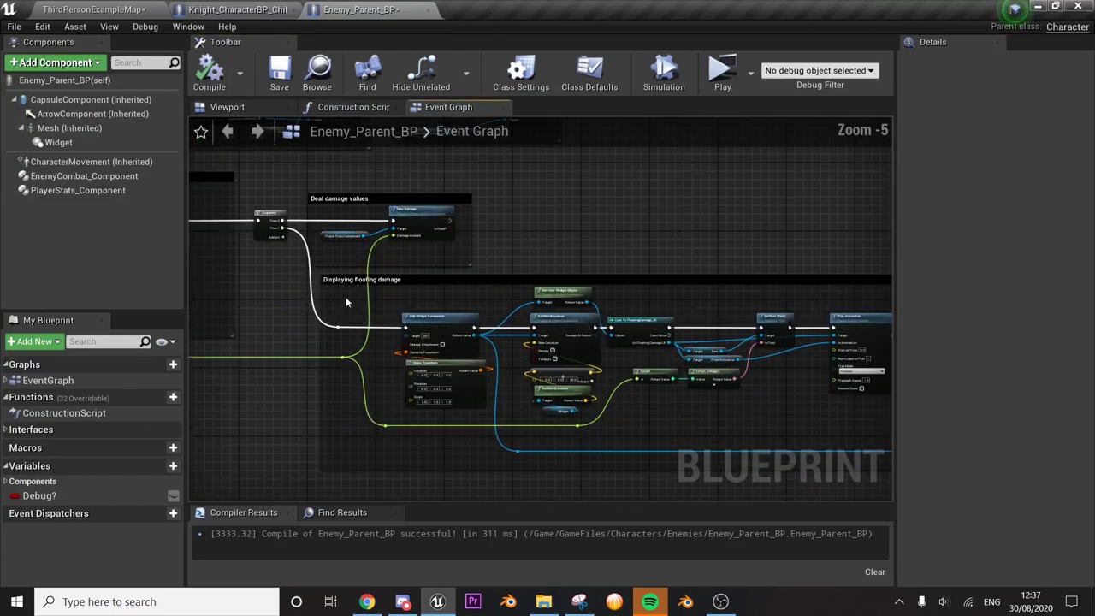
scroll(501, 342, up, 2)
scroll(612, 291, down, 3)
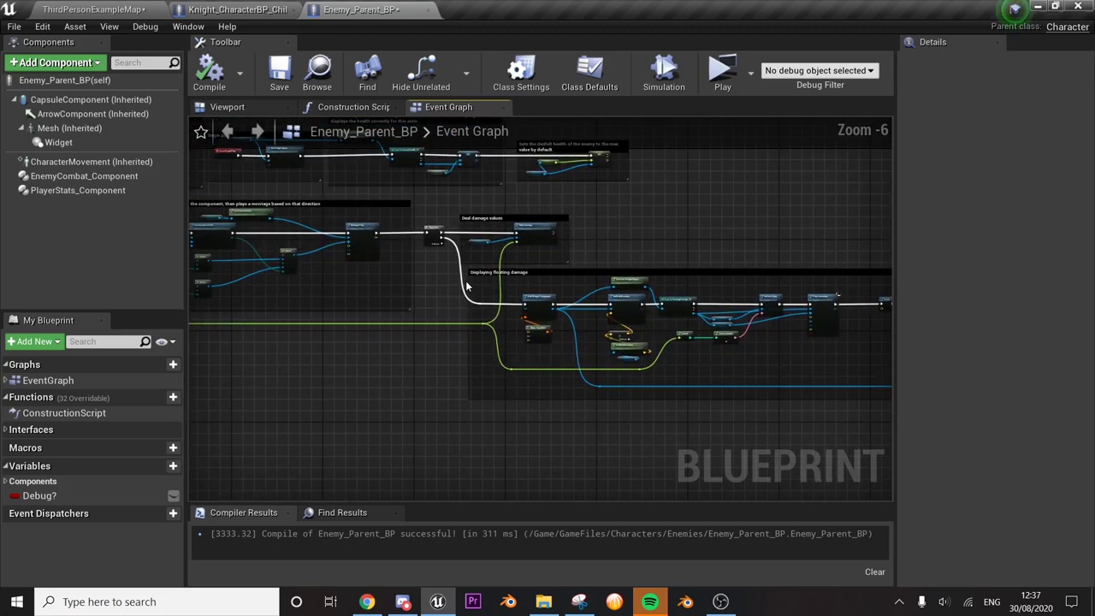
drag(439, 266, 884, 419)
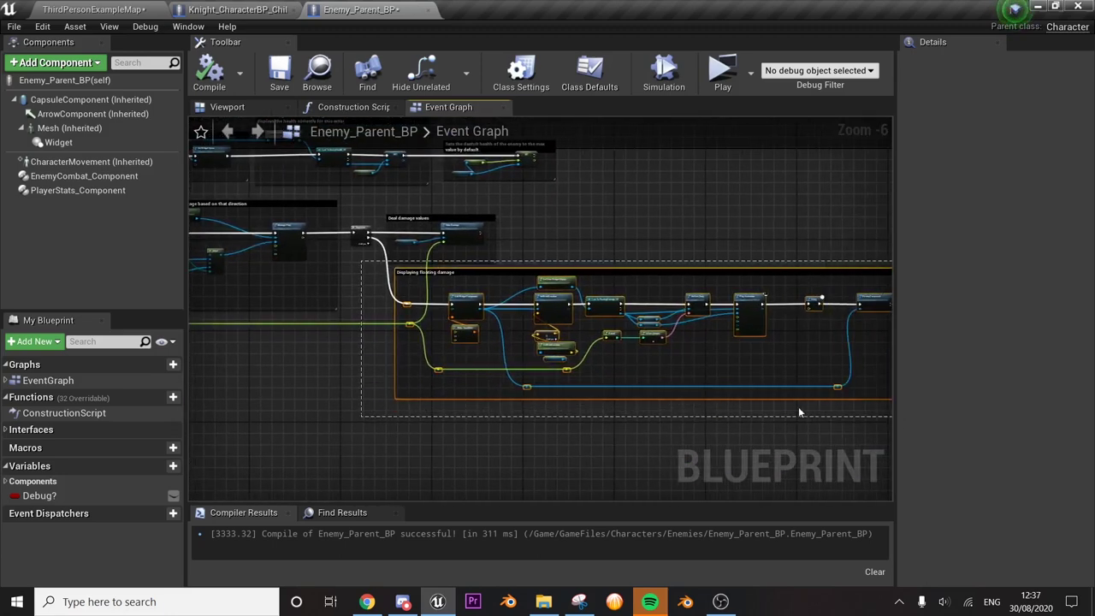
scroll(740, 330, up, 3)
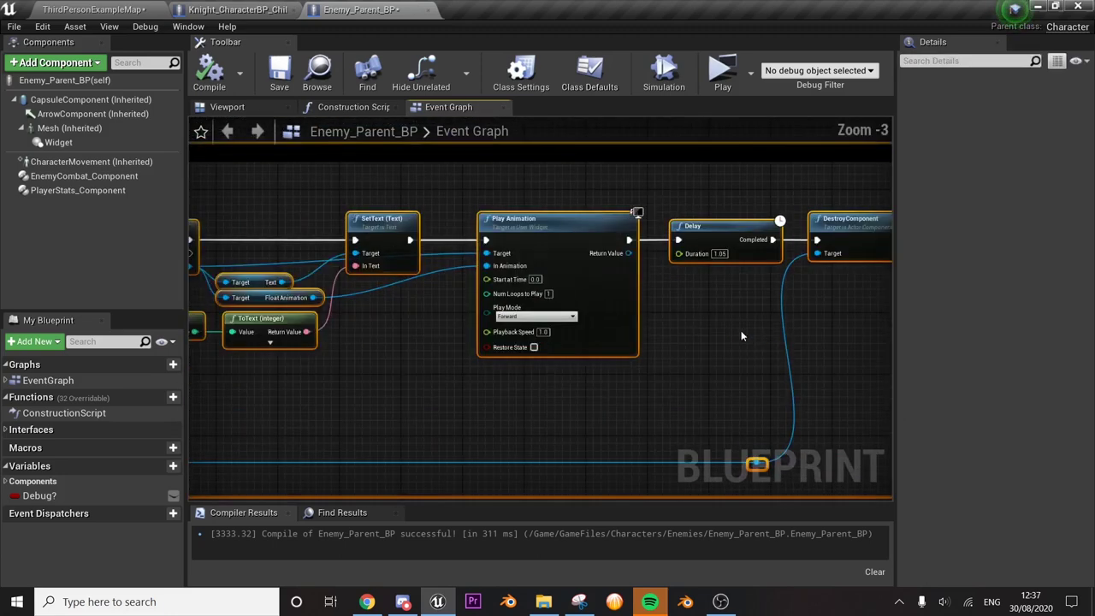
mouse_move(741, 330)
right_down()
mouse_move(883, 333)
mouse_move(821, 351)
right_up()
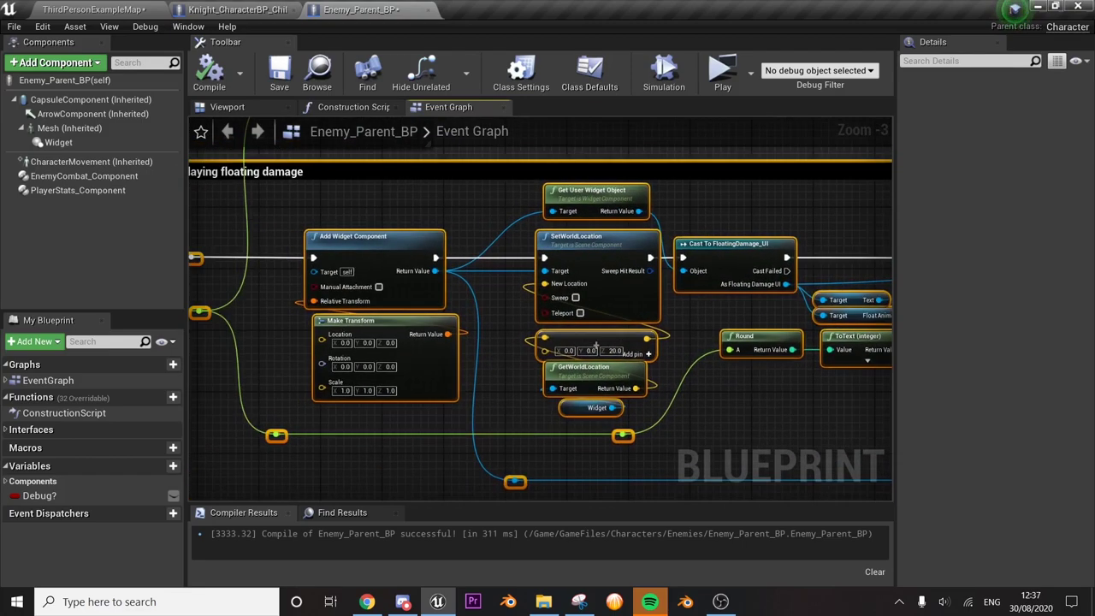
scroll(769, 374, down, 2)
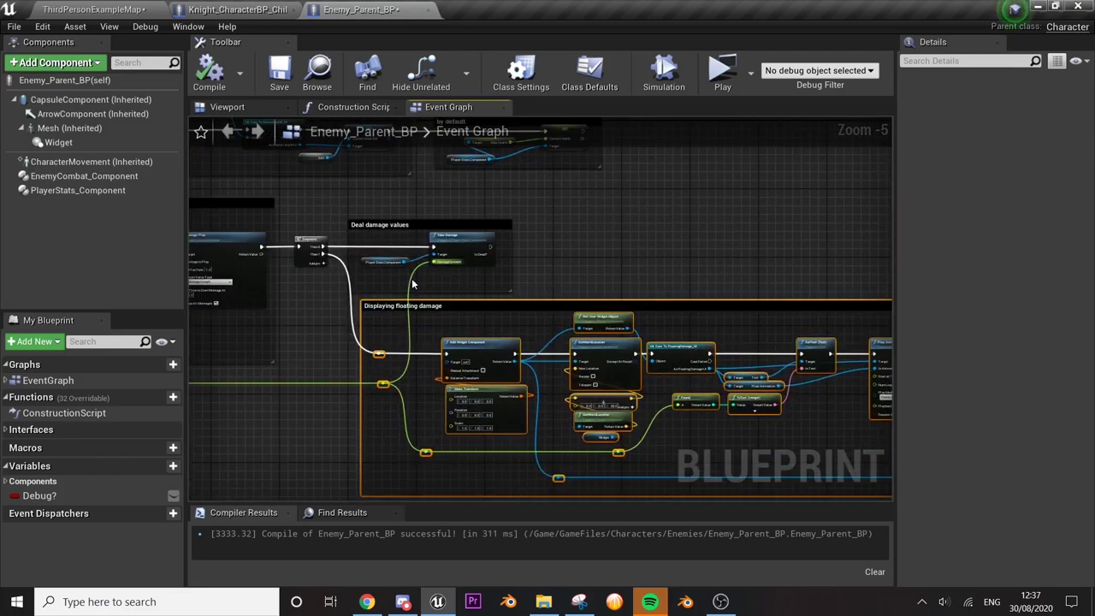
- Rewrite the floating damage comment to say it adds a 3D widget and destroys it afterward
click(395, 306)
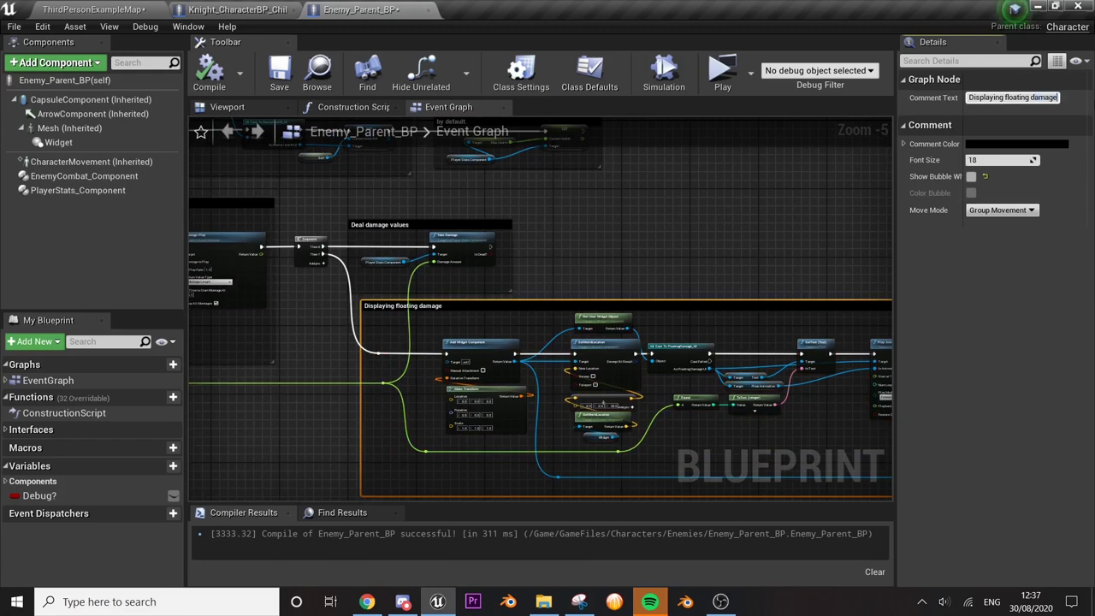
text(Adds a 3D widget and dest)
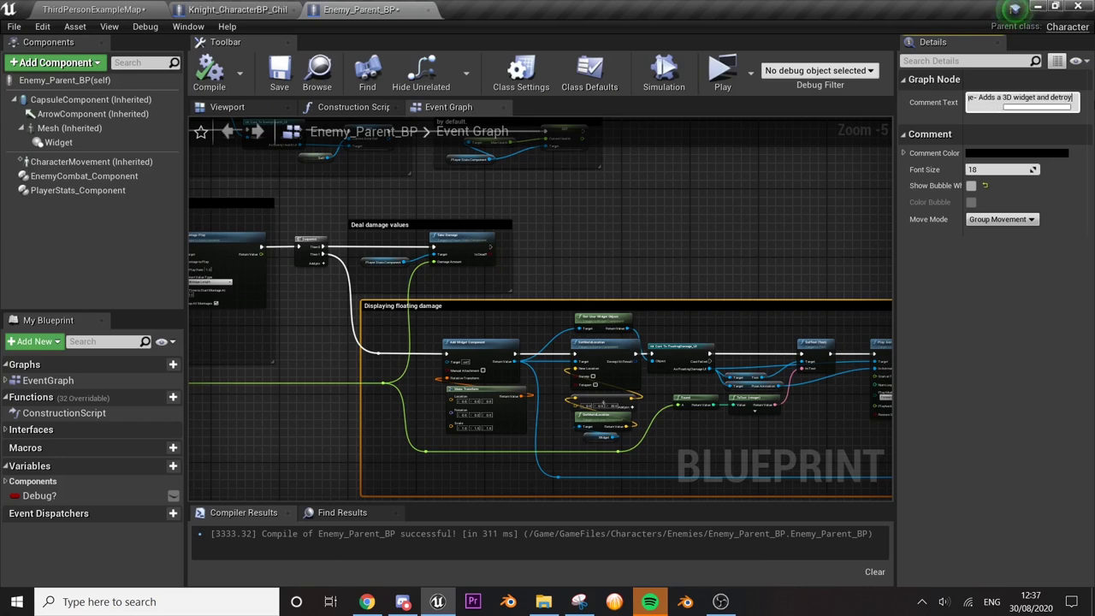
key(shift+Return)
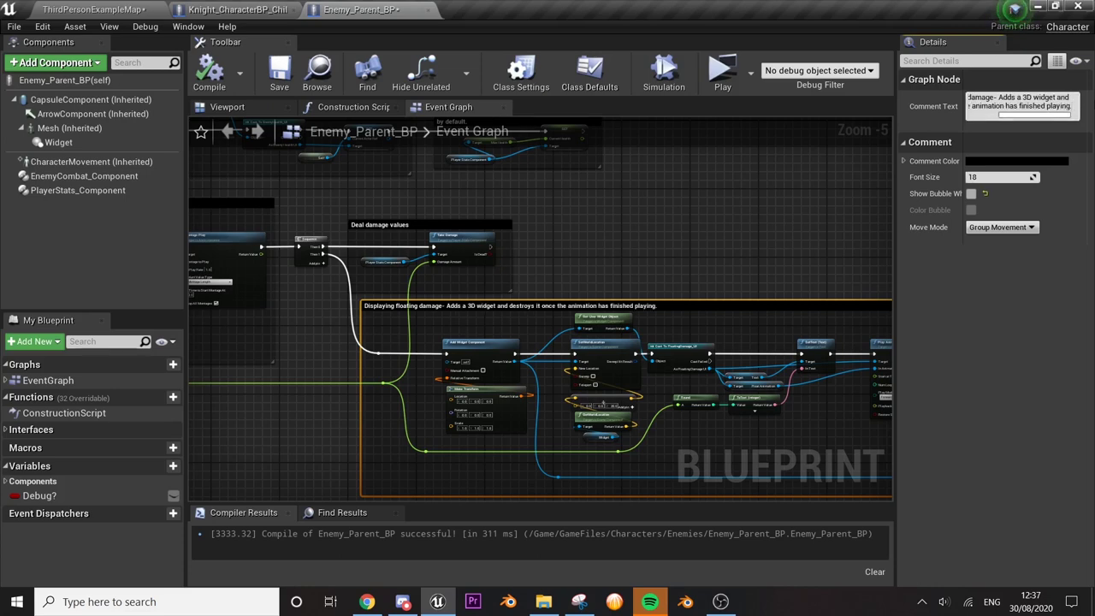
drag(1018, 106, 1092, 114)
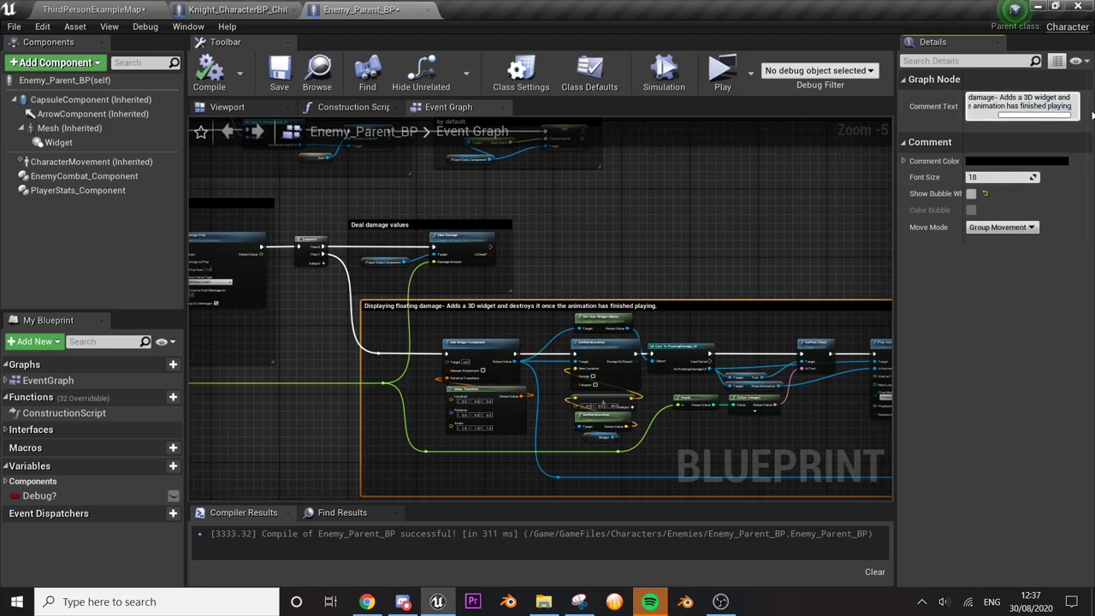
mouse_move(651, 167)
right_down()
mouse_move(739, 387)
mouse_move(317, 266)
right_up()
click(238, 9)
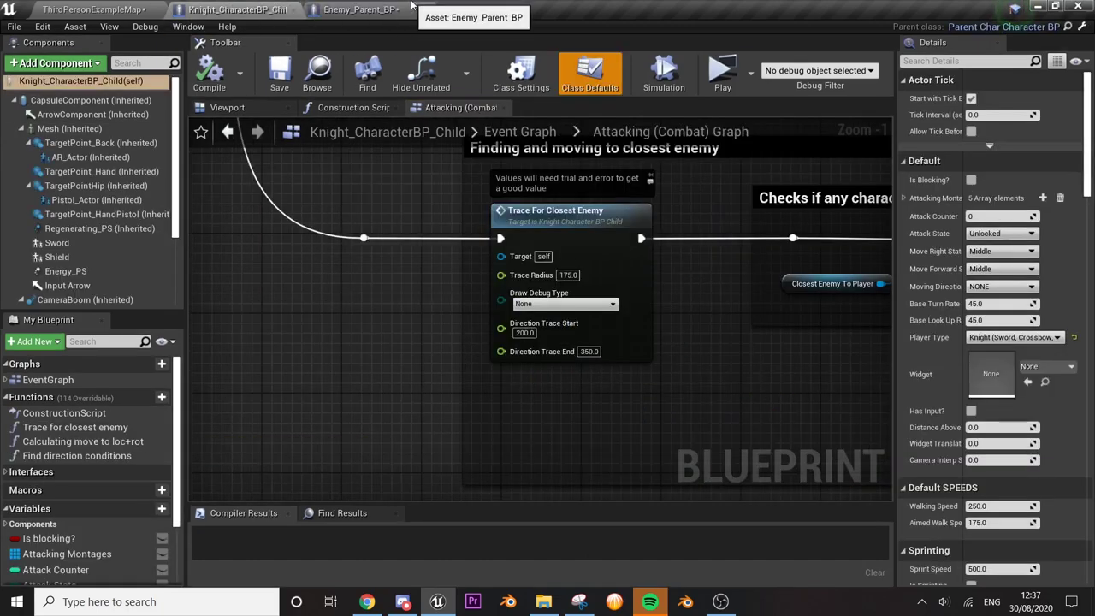
- Save Enemy_Parent_BP and ThirdPersonExampleMap via Save All and Save Selected
scroll(388, 245, down, 4)
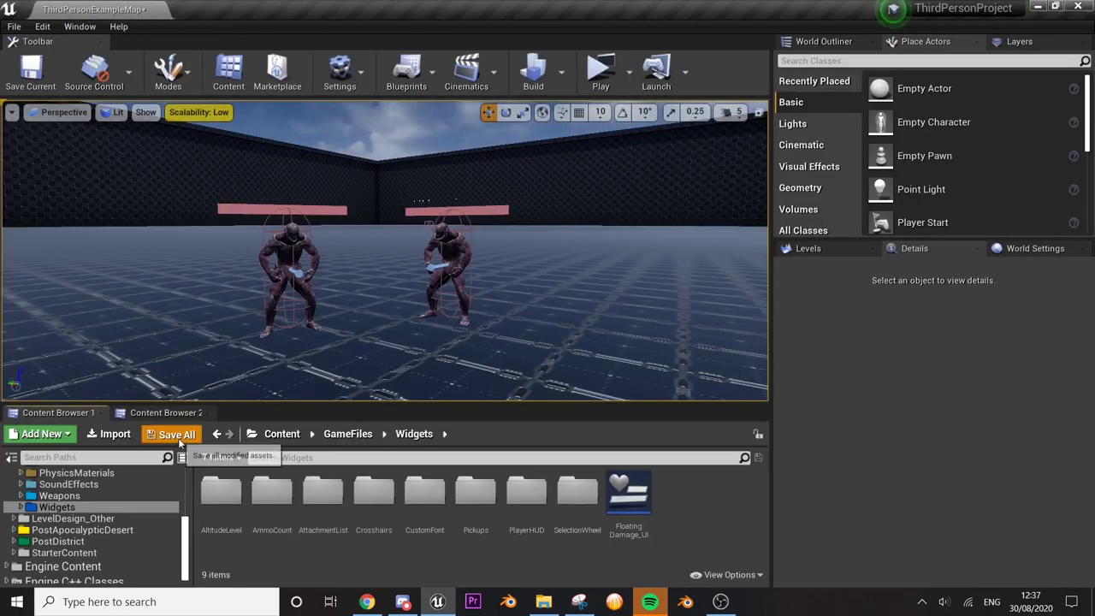
click(177, 435)
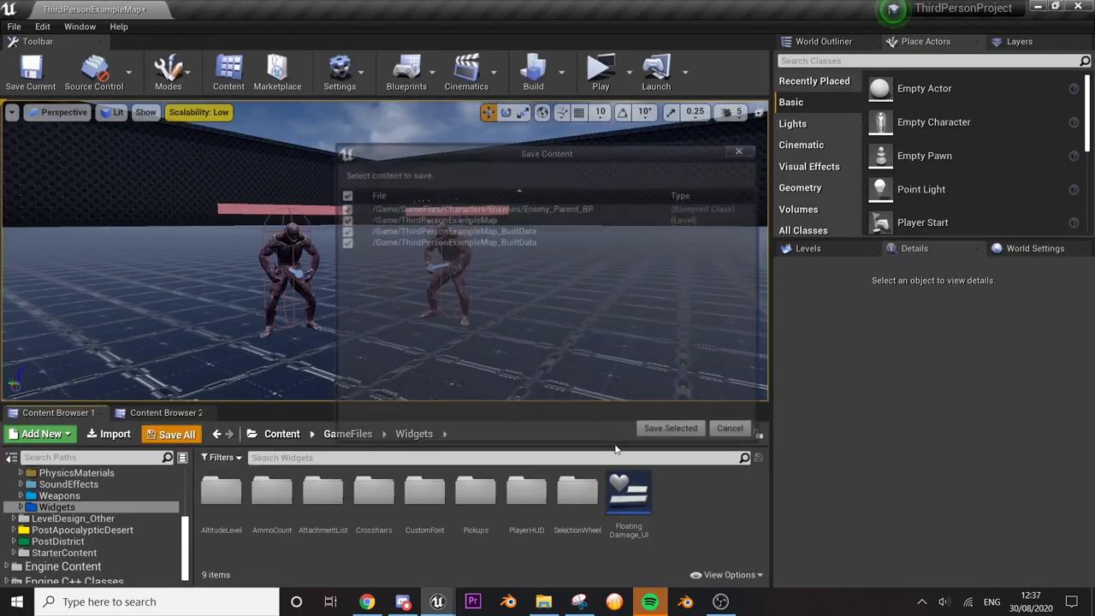
click(658, 434)
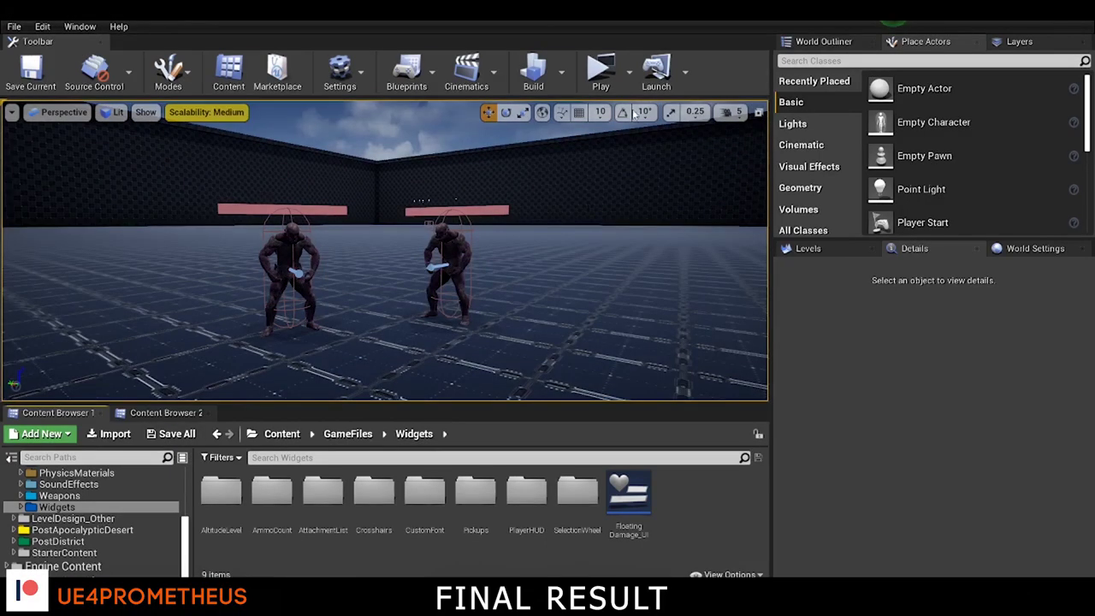
- Run Play in Editor on ThirdPersonExampleMap to check the enemies' distance-scaled health bars
click(600, 73)
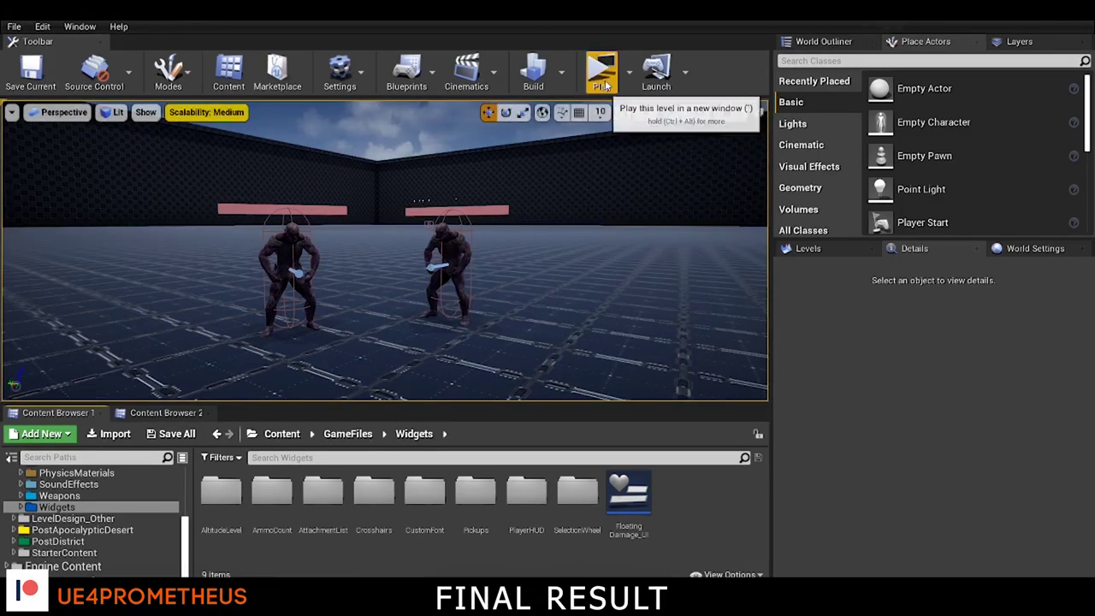